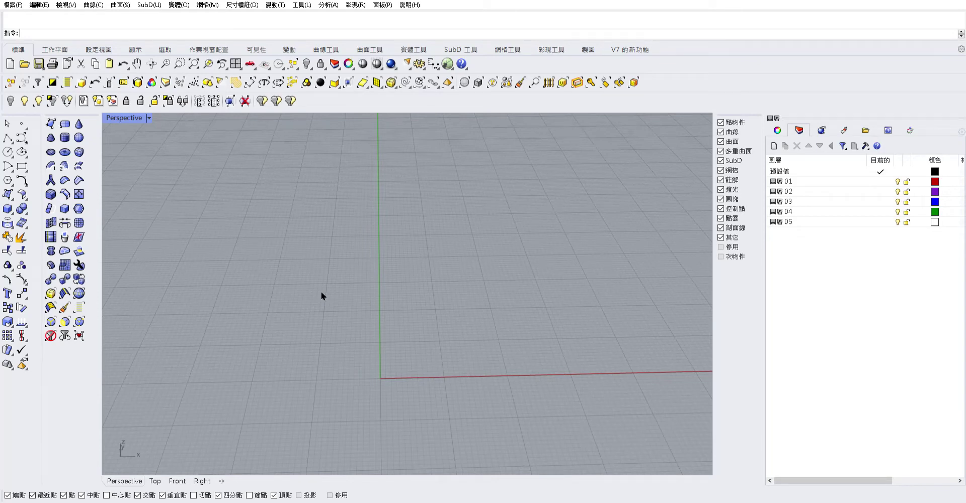
Step: Maximize the Top viewport from the four-view layout and pan the origin to the lower left
{"action": "mouse_move", "coordinate": [322, 292]}
{"action": "right_mouse_down"}
{"action": "mouse_move", "coordinate": [373, 254]}
{"action": "mouse_move", "coordinate": [341, 234]}
{"action": "right_mouse_up"}
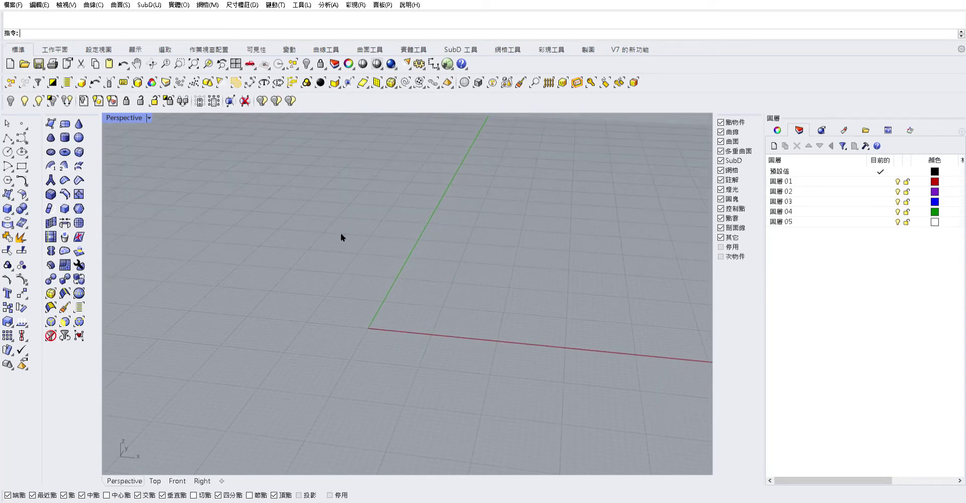
{"action": "left_click", "coordinate": [112, 100]}
{"action": "double_click", "coordinate": [112, 118]}
{"action": "mouse_move", "coordinate": [255, 210]}
{"action": "right_mouse_down"}
{"action": "mouse_move", "coordinate": [210, 233]}
{"action": "mouse_move", "coordinate": [156, 306]}
{"action": "right_mouse_up"}
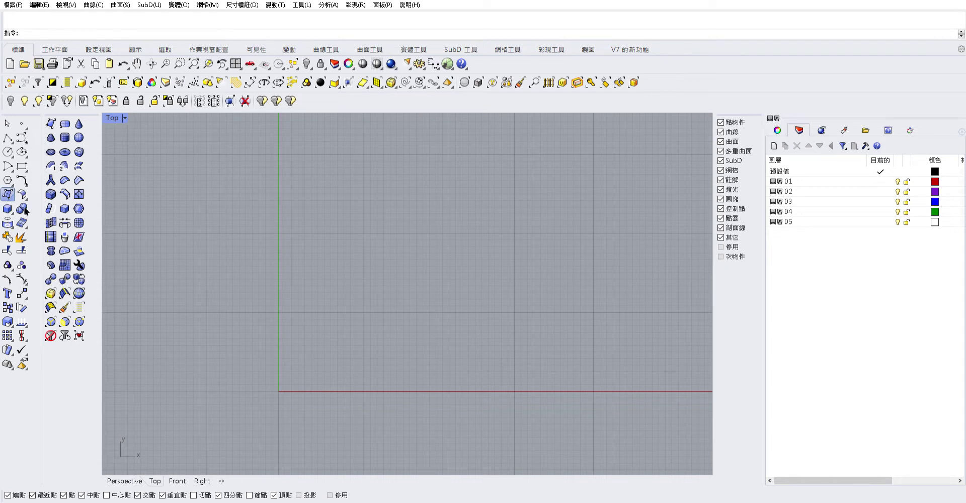
Step: Create a 10 by 10 planar surface with its corner at the origin
{"action": "left_click", "coordinate": [8, 194]}
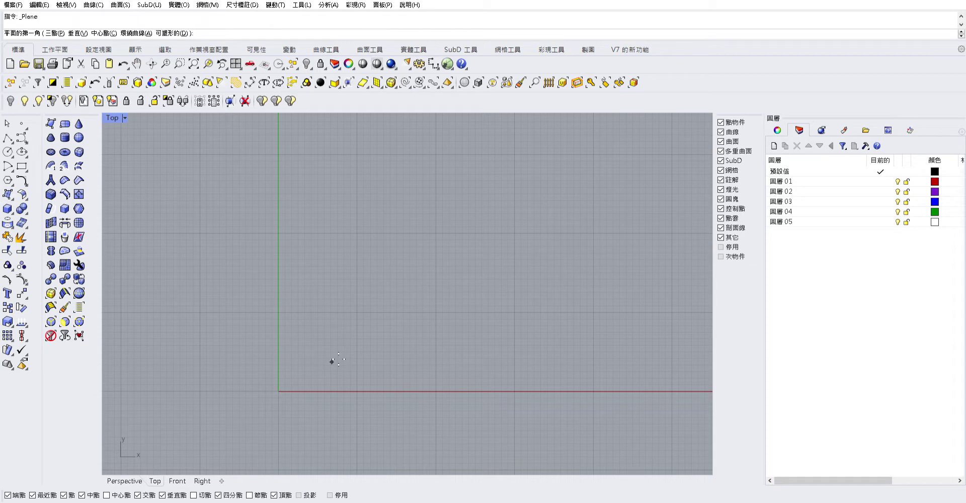
{"action": "type", "text": "0"}
{"action": "key", "text": "Return"}
{"action": "type", "text": "10"}
{"action": "key", "text": "Return"}
{"action": "type", "text": "10"}
{"action": "key", "text": "Return"}
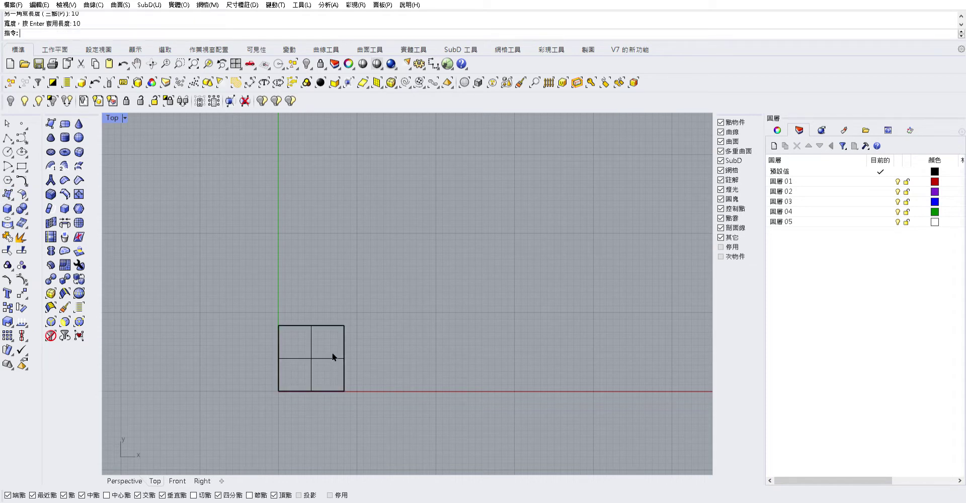
Step: Move the plane's top control points down and left to make a shorter, slanted parallelogram
{"action": "left_click", "coordinate": [345, 353]}
{"action": "key", "text": "F10"}
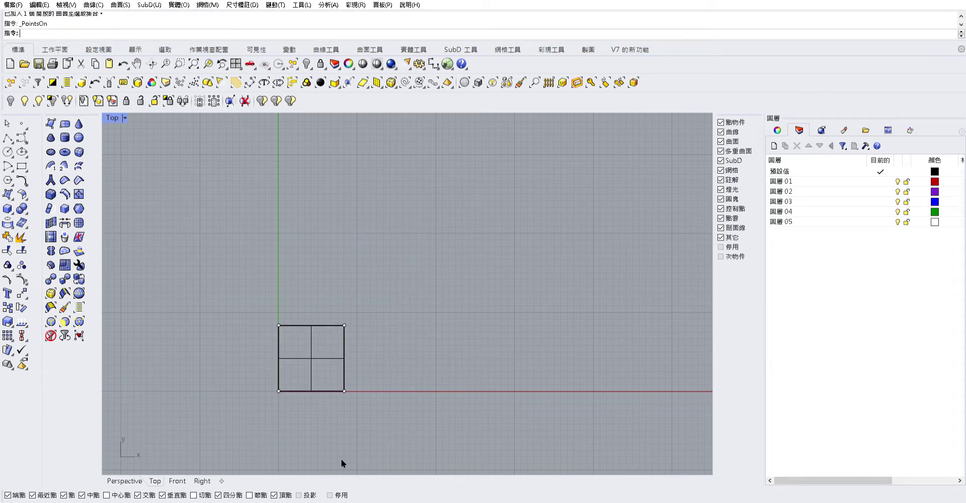
{"action": "left_click_drag", "start_coordinate": [266, 336], "coordinate": [505, 335]}
{"action": "scroll", "coordinate": [194, 282], "scroll_direction": "up", "scroll_amount": 4}
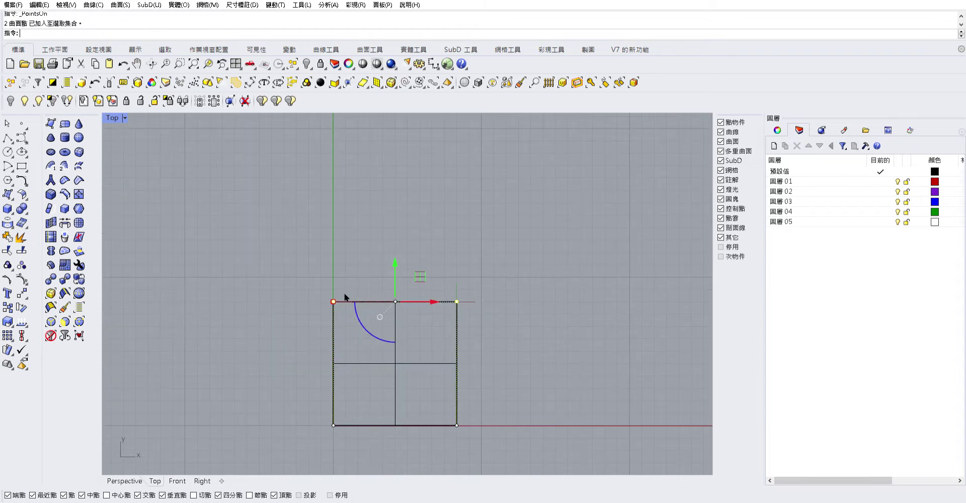
{"action": "left_click_drag", "start_coordinate": [395, 259], "coordinate": [359, 423]}
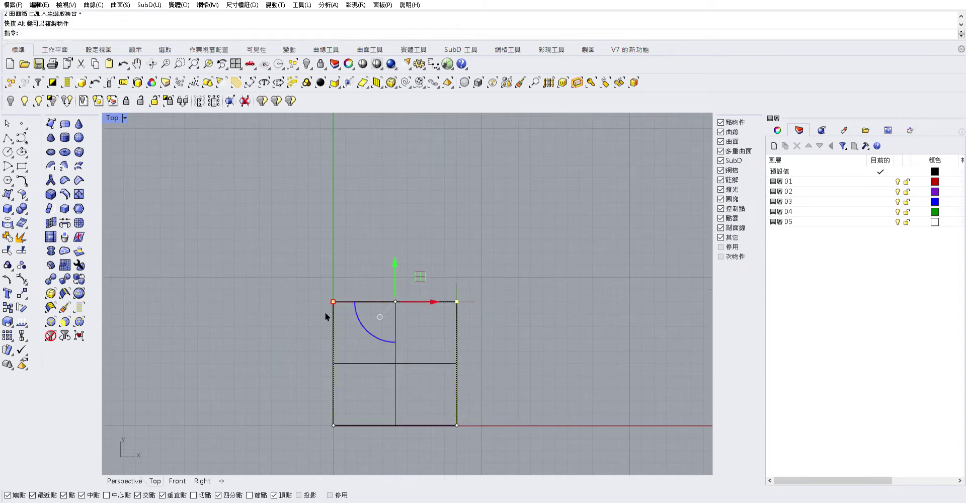
{"action": "left_click", "coordinate": [389, 256]}
{"action": "left_click_drag", "start_coordinate": [219, 232], "coordinate": [684, 400]}
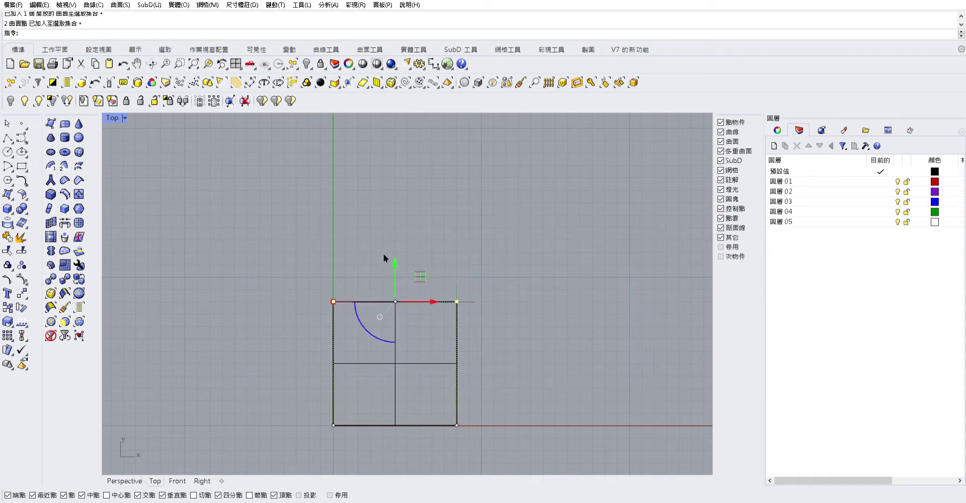
{"action": "mouse_move", "coordinate": [403, 287]}
{"action": "left_mouse_down"}
{"action": "mouse_move", "coordinate": [438, 332]}
{"action": "mouse_move", "coordinate": [401, 332]}
{"action": "left_mouse_up"}
{"action": "left_click_drag", "start_coordinate": [443, 291], "coordinate": [558, 362]}
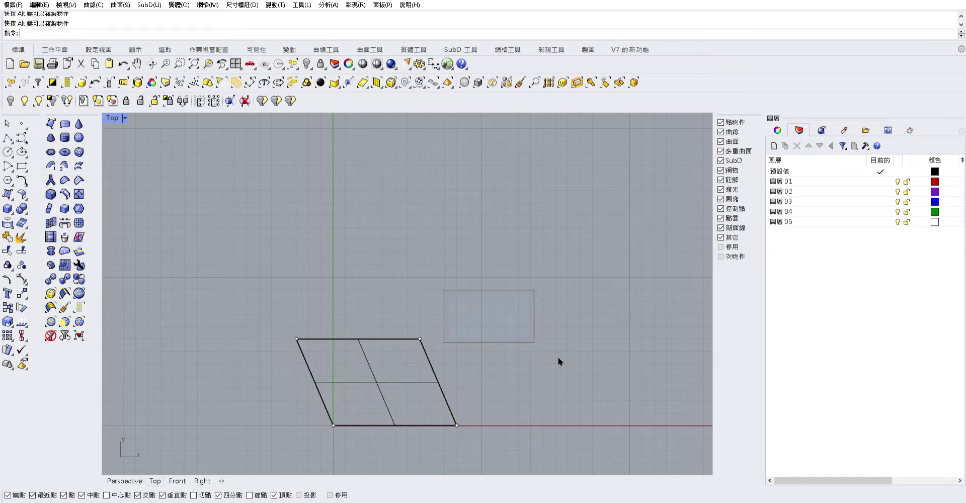
{"action": "left_click_drag", "start_coordinate": [442, 303], "coordinate": [191, 391]}
{"action": "left_click", "coordinate": [192, 392]}
Step: Rebuild the slanted surface with a denser control-point grid and zoom to it in Perspective
{"action": "left_click_drag", "start_coordinate": [519, 241], "coordinate": [302, 382]}
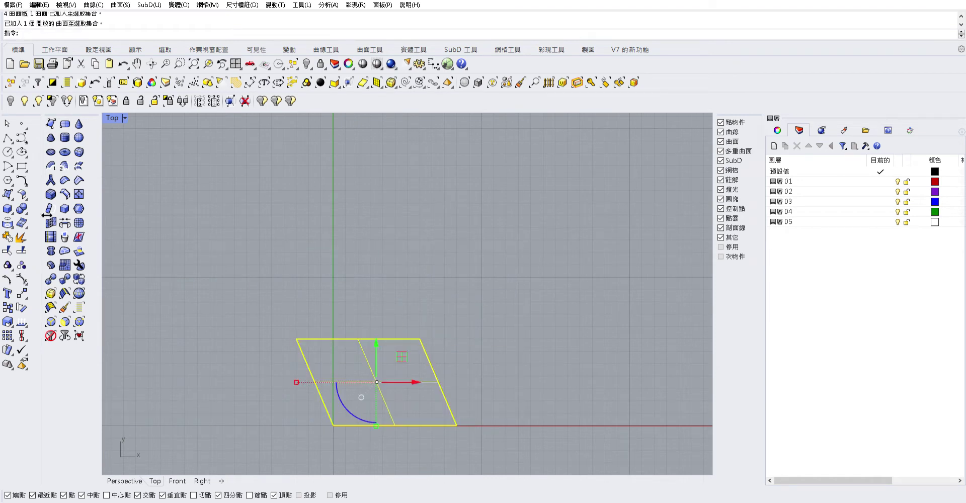
{"action": "left_click", "coordinate": [125, 481]}
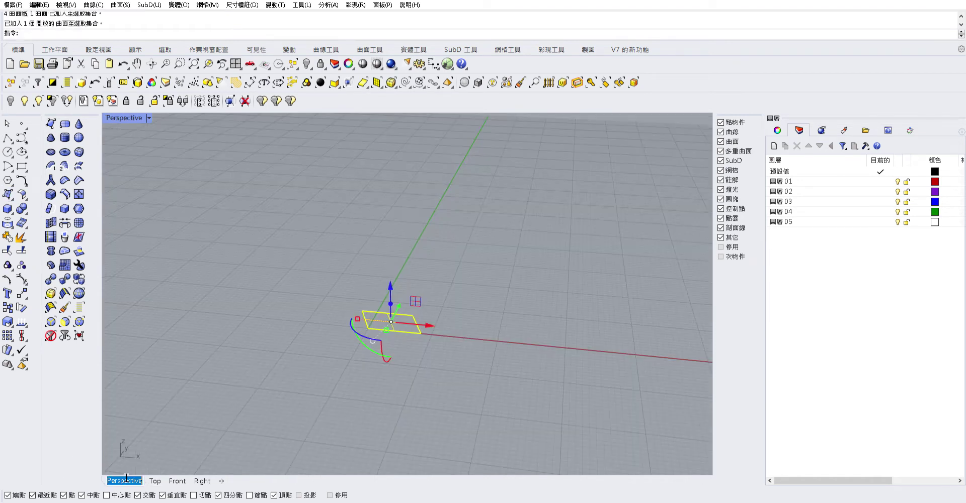
{"action": "scroll", "coordinate": [352, 307], "scroll_direction": "up", "scroll_amount": 4}
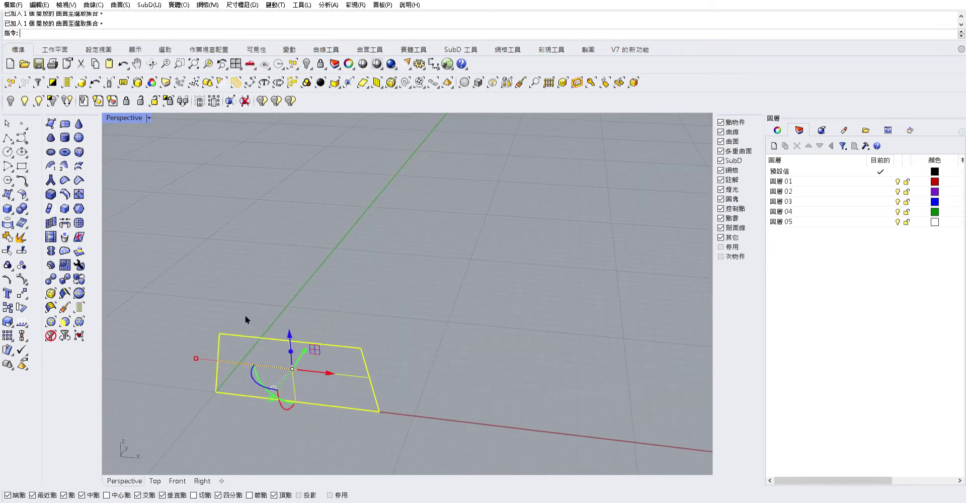
{"action": "scroll", "coordinate": [262, 301], "scroll_direction": "up", "scroll_amount": 1}
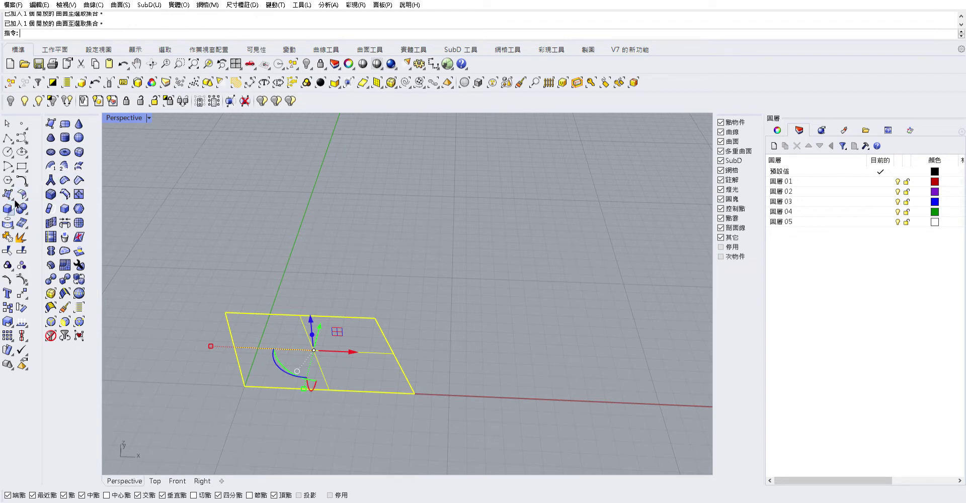
{"action": "key", "text": "ctrl+r"}
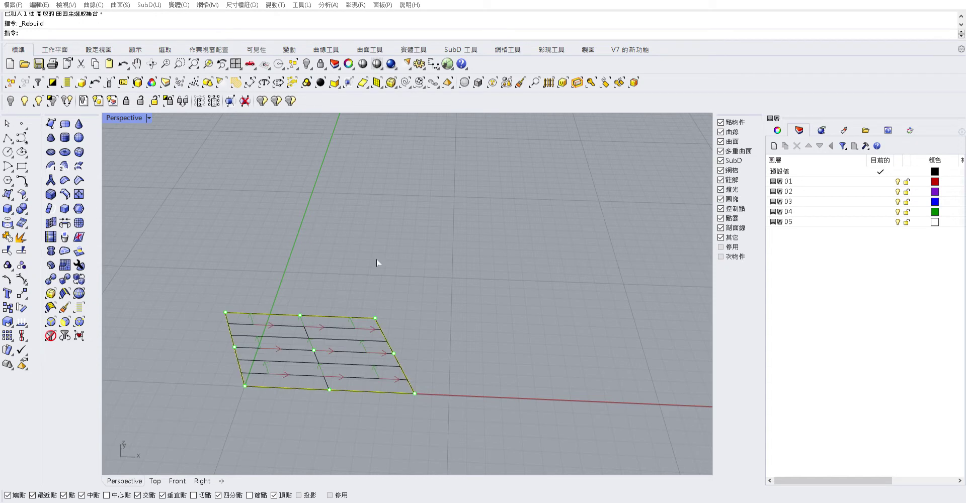
{"action": "scroll", "coordinate": [338, 165], "scroll_direction": "down", "scroll_amount": 3}
{"action": "scroll", "coordinate": [338, 165], "scroll_direction": "down", "scroll_amount": 5}
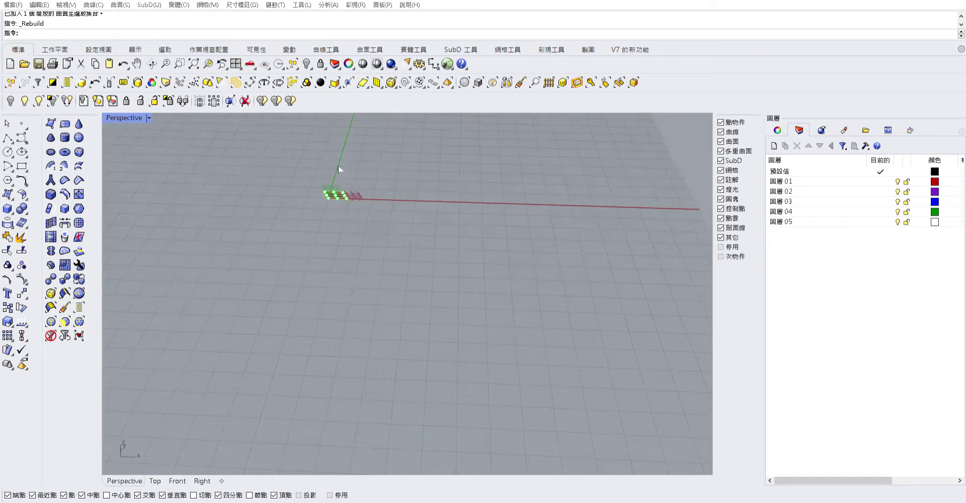
{"action": "key", "text": "Return"}
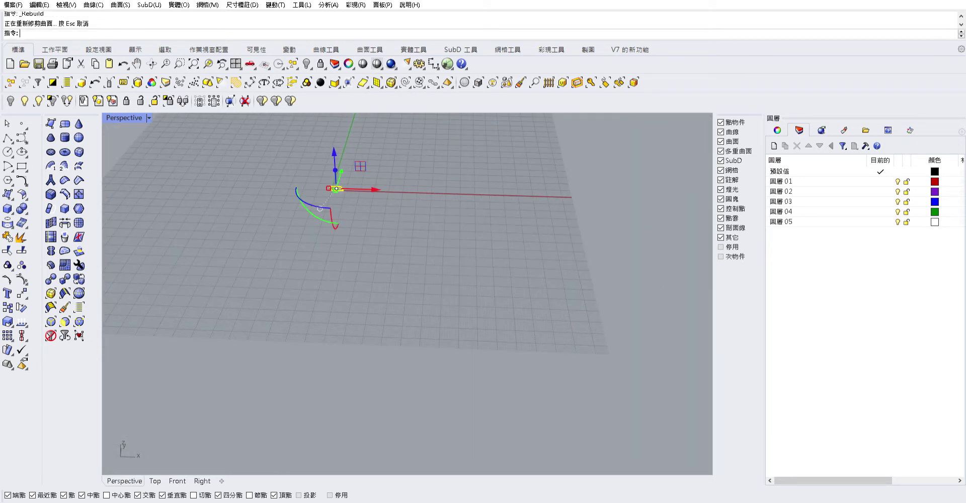
{"action": "right_click", "coordinate": [207, 63]}
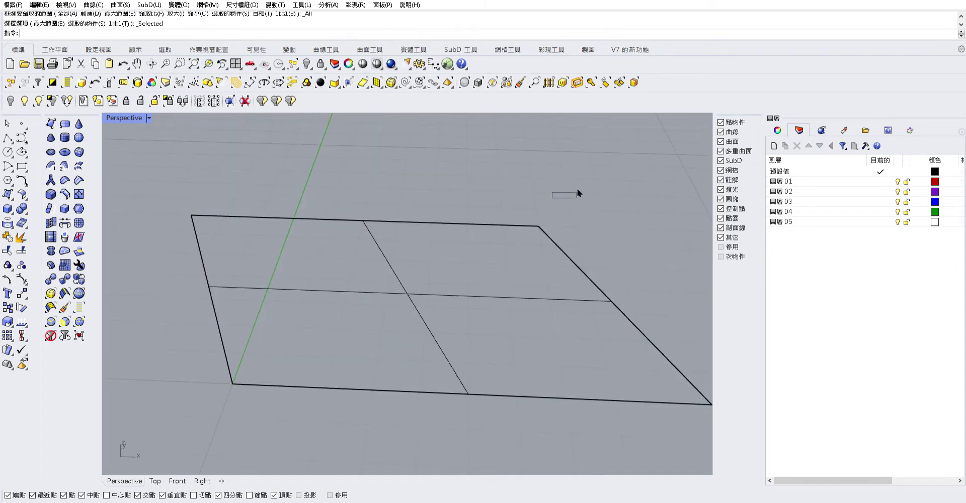
{"action": "right_click_drag", "start_coordinate": [590, 216], "coordinate": [451, 377]}
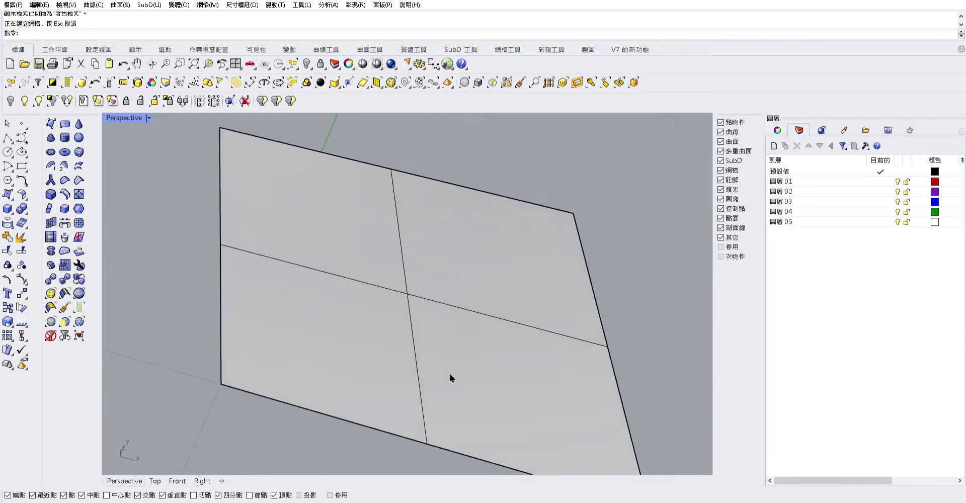
Step: In wireframe, raise the surface's four inner control points to bulge it upward
{"action": "left_click", "coordinate": [386, 265]}
{"action": "key", "text": "ctrl+alt+w"}
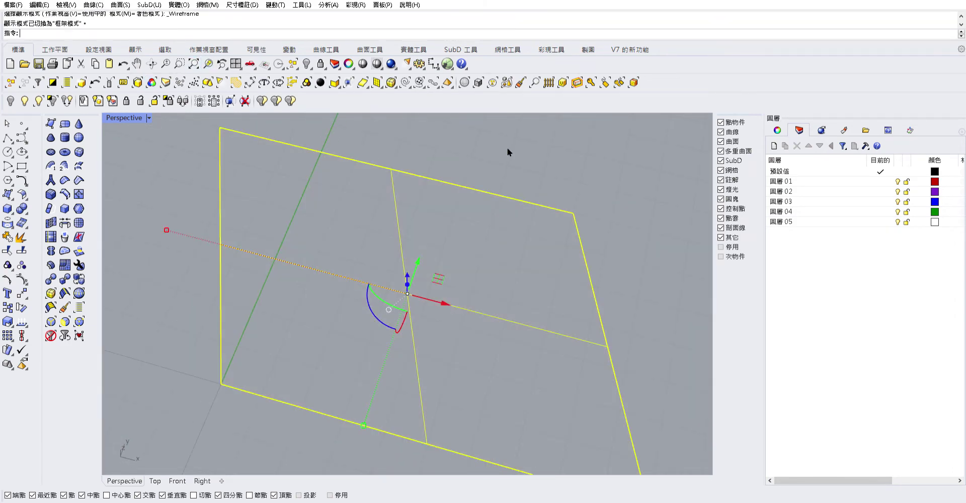
{"action": "key", "text": "F10"}
{"action": "mouse_move", "coordinate": [436, 192]}
{"action": "right_mouse_down"}
{"action": "mouse_move", "coordinate": [409, 216]}
{"action": "mouse_move", "coordinate": [309, 177]}
{"action": "mouse_move", "coordinate": [319, 222]}
{"action": "mouse_move", "coordinate": [416, 257]}
{"action": "right_mouse_up"}
{"action": "left_click_drag", "start_coordinate": [304, 205], "coordinate": [545, 387]}
{"action": "mouse_move", "coordinate": [545, 388]}
{"action": "right_mouse_down"}
{"action": "mouse_move", "coordinate": [321, 236]}
{"action": "mouse_move", "coordinate": [383, 252]}
{"action": "right_mouse_up"}
{"action": "left_click_drag", "start_coordinate": [403, 257], "coordinate": [401, 172]}
{"action": "left_click", "coordinate": [478, 242]}
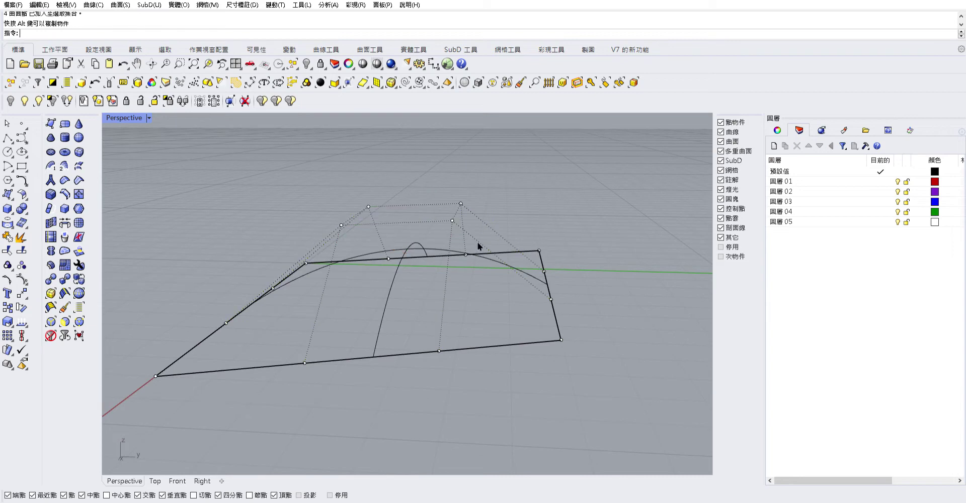
{"action": "key", "text": "ctrl+alt+s"}
Step: Select four more control points and lift them to raise the dome further
{"action": "mouse_move", "coordinate": [418, 223]}
{"action": "right_mouse_down"}
{"action": "mouse_move", "coordinate": [518, 219]}
{"action": "mouse_move", "coordinate": [406, 279]}
{"action": "mouse_move", "coordinate": [291, 259]}
{"action": "right_mouse_up"}
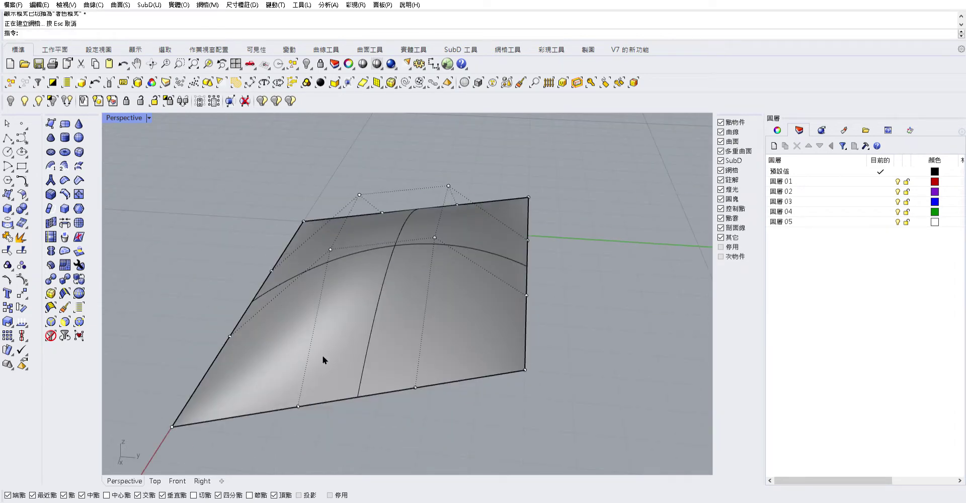
{"action": "right_click_drag", "start_coordinate": [300, 296], "coordinate": [330, 214]}
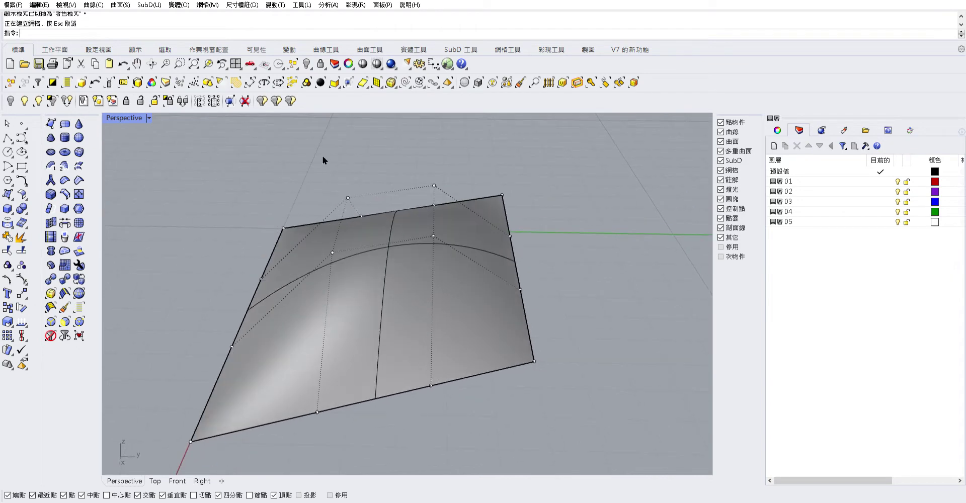
{"action": "left_click_drag", "start_coordinate": [322, 148], "coordinate": [455, 440]}
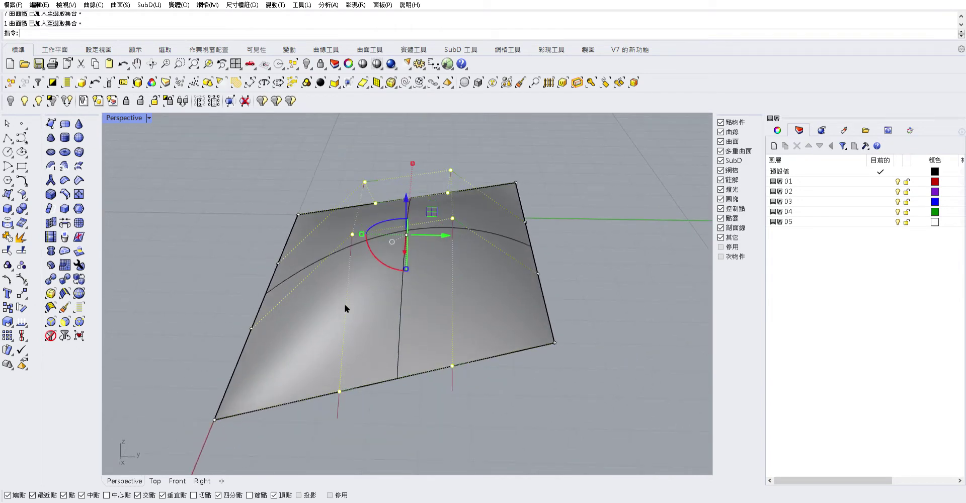
{"action": "right_click_drag", "start_coordinate": [345, 307], "coordinate": [328, 366]}
{"action": "scroll", "coordinate": [282, 348], "scroll_direction": "down", "scroll_amount": 3}
{"action": "scroll", "coordinate": [242, 337], "scroll_direction": "up", "scroll_amount": 3}
{"action": "left_click_drag", "start_coordinate": [223, 348], "coordinate": [686, 145]}
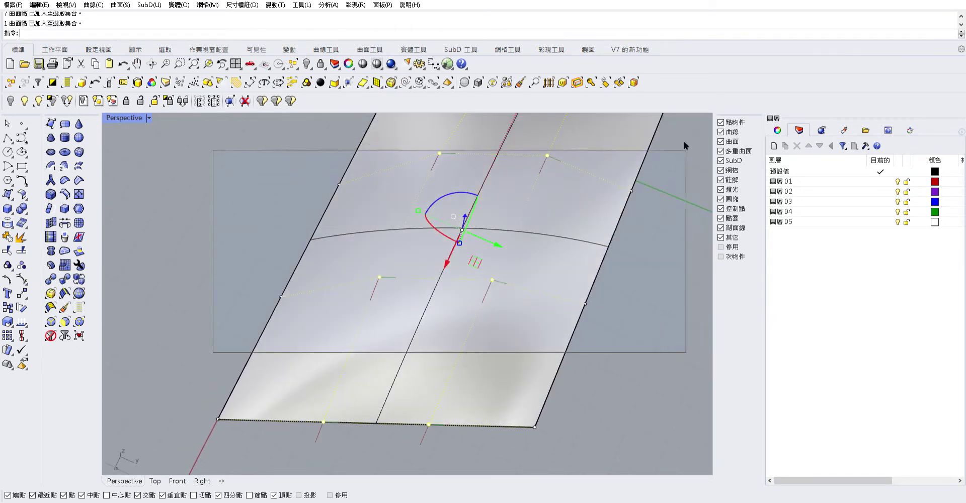
{"action": "right_click_drag", "start_coordinate": [397, 275], "coordinate": [304, 214]}
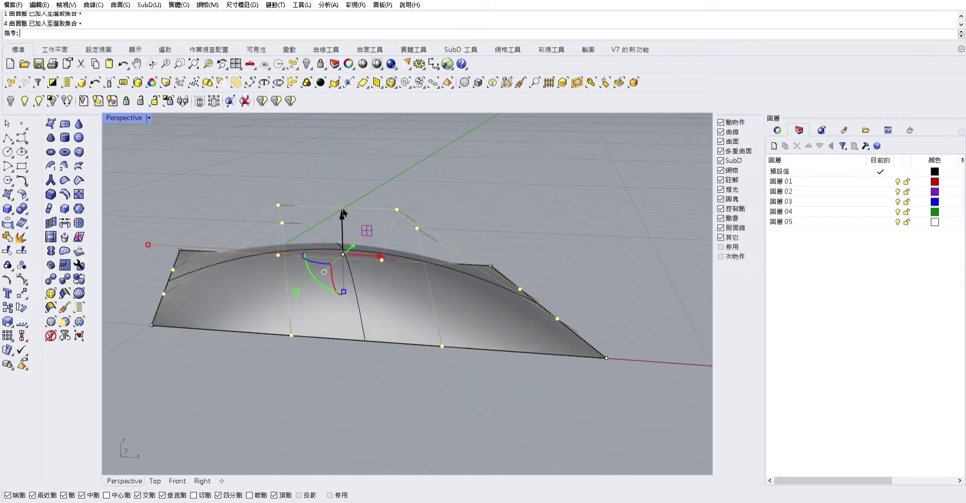
{"action": "left_click_drag", "start_coordinate": [342, 212], "coordinate": [345, 176]}
{"action": "mouse_move", "coordinate": [346, 176]}
{"action": "right_mouse_down"}
{"action": "mouse_move", "coordinate": [539, 270]}
{"action": "mouse_move", "coordinate": [405, 258]}
{"action": "mouse_move", "coordinate": [490, 427]}
{"action": "mouse_move", "coordinate": [606, 320]}
{"action": "mouse_move", "coordinate": [437, 375]}
{"action": "right_mouse_up"}
{"action": "left_click", "coordinate": [436, 375]}
{"action": "mouse_move", "coordinate": [462, 274]}
{"action": "right_mouse_down"}
{"action": "mouse_move", "coordinate": [312, 264]}
{"action": "mouse_move", "coordinate": [494, 254]}
{"action": "mouse_move", "coordinate": [403, 321]}
{"action": "right_mouse_up"}
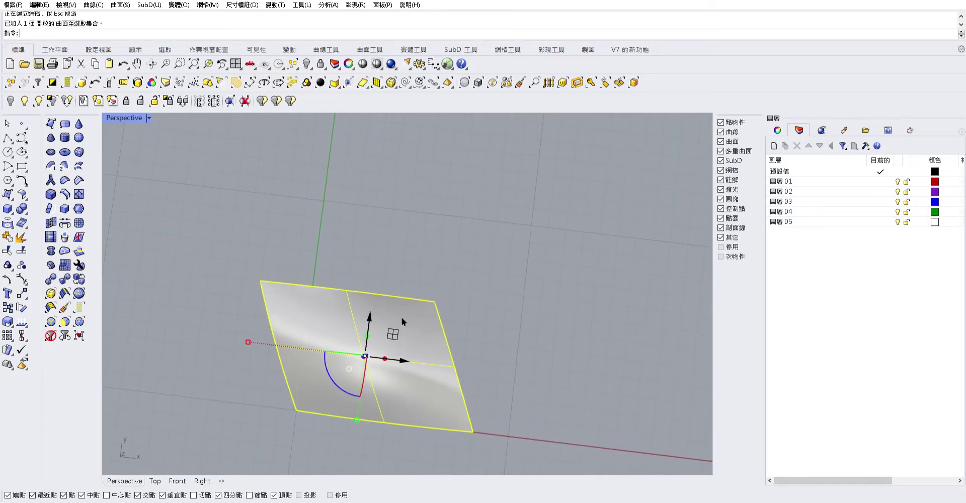
Step: Show the panel's control points and select the two points on its right edge
{"action": "key", "text": "F10"}
{"action": "left_click_drag", "start_coordinate": [420, 248], "coordinate": [502, 350]}
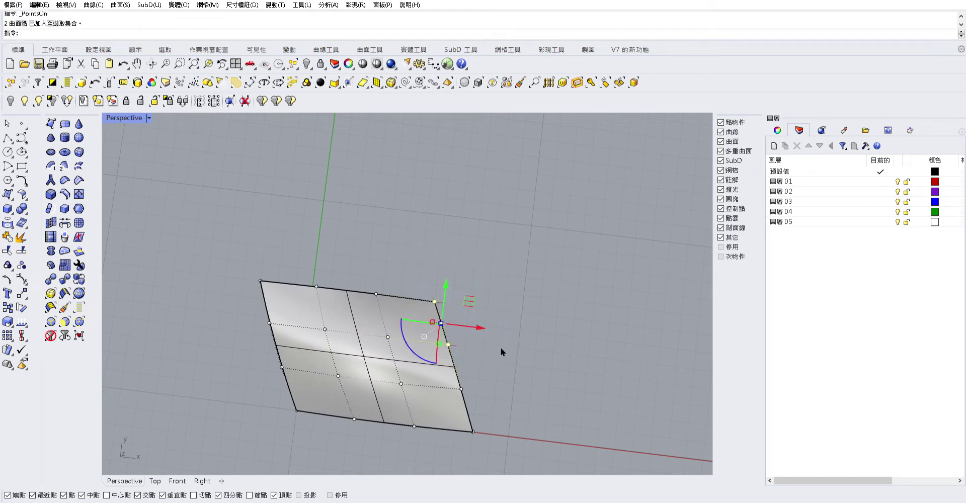
{"action": "scroll", "coordinate": [493, 393], "scroll_direction": "up", "scroll_amount": 2}
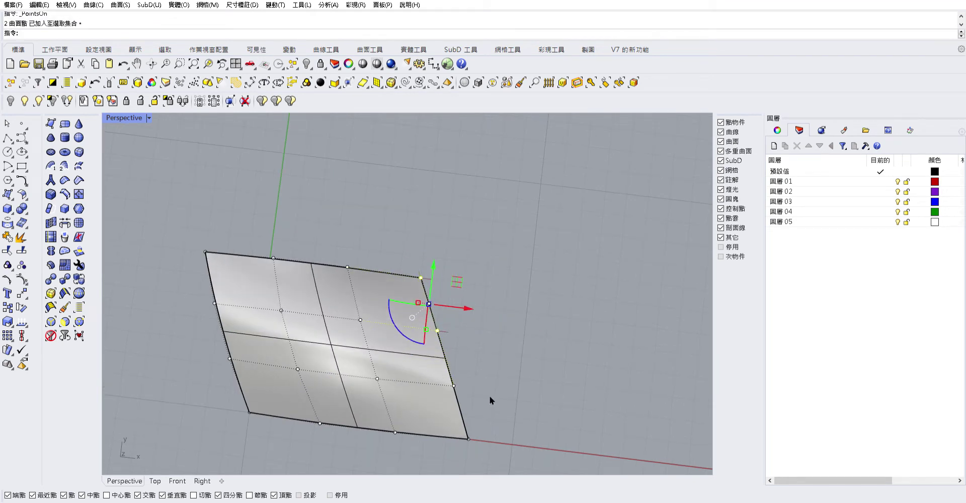
{"action": "key", "text": "Escape"}
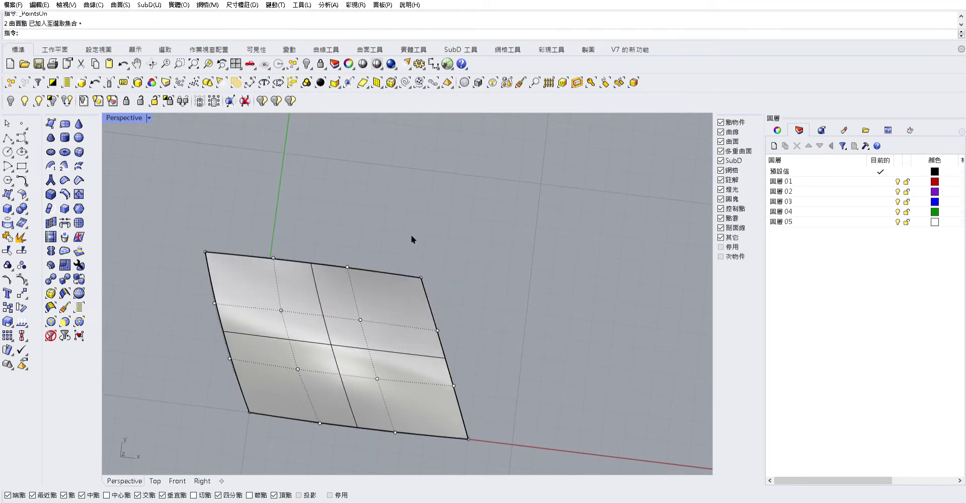
{"action": "left_click_drag", "start_coordinate": [412, 235], "coordinate": [446, 359]}
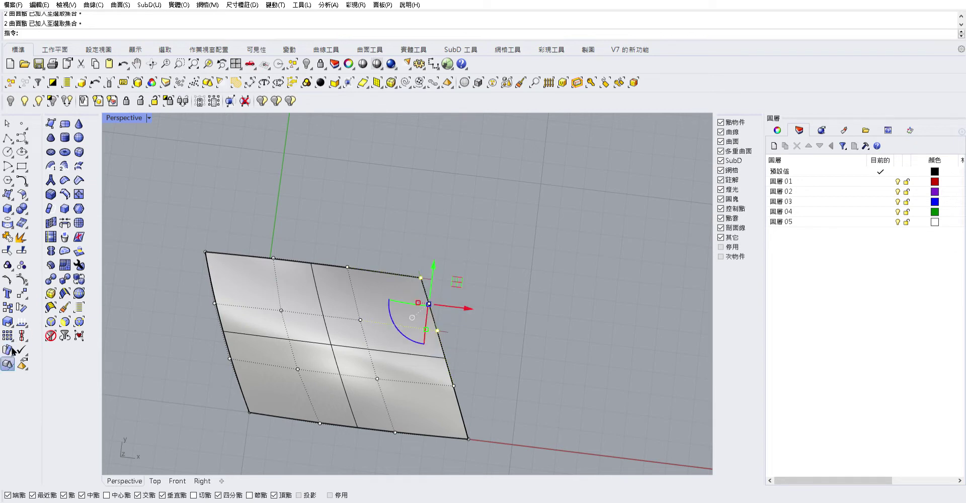
Step: Bend the panel along a spine from its bottom-right corner so it curls upward
{"action": "left_click", "coordinate": [468, 439]}
{"action": "left_click", "coordinate": [443, 233]}
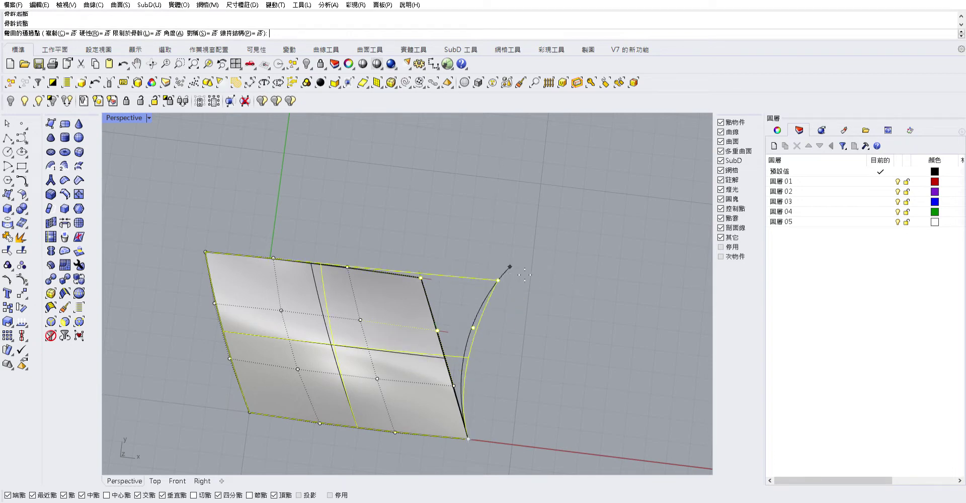
{"action": "left_click", "coordinate": [509, 266]}
{"action": "mouse_move", "coordinate": [605, 394]}
{"action": "right_mouse_down"}
{"action": "mouse_move", "coordinate": [261, 187]}
{"action": "mouse_move", "coordinate": [138, 205]}
{"action": "mouse_move", "coordinate": [624, 237]}
{"action": "mouse_move", "coordinate": [442, 288]}
{"action": "mouse_move", "coordinate": [507, 216]}
{"action": "mouse_move", "coordinate": [493, 251]}
{"action": "right_mouse_up"}
{"action": "left_click", "coordinate": [255, 367]}
{"action": "mouse_move", "coordinate": [255, 367]}
{"action": "right_mouse_down"}
{"action": "mouse_move", "coordinate": [636, 194]}
{"action": "mouse_move", "coordinate": [387, 348]}
{"action": "right_mouse_up"}
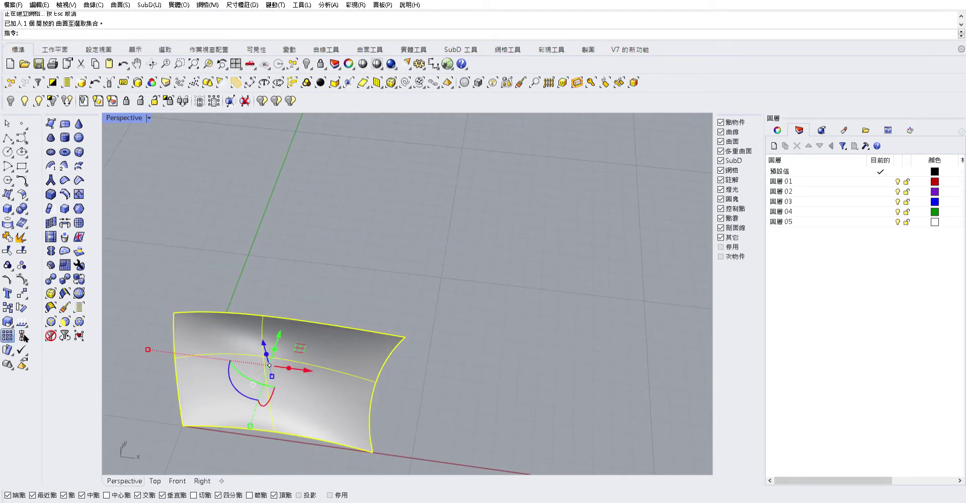
Step: Mirror the bent panel through its bottom corner, redoing a misplaced copy, then select both panels
{"action": "left_click", "coordinate": [24, 294]}
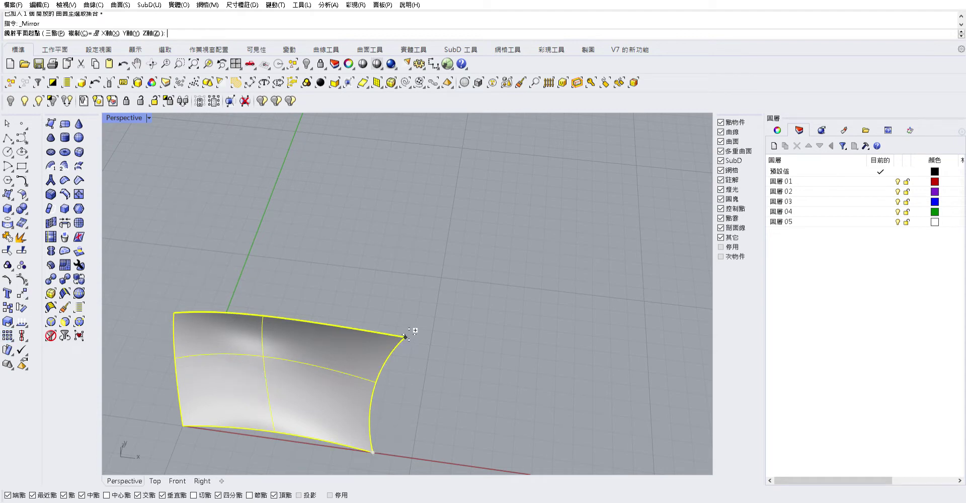
{"action": "left_click", "coordinate": [384, 453]}
{"action": "left_click", "coordinate": [392, 388]}
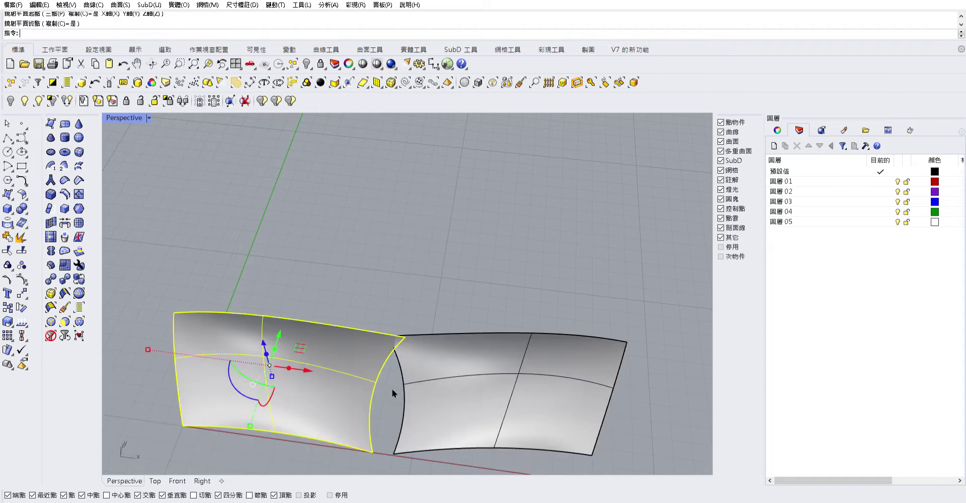
{"action": "key", "text": "ctrl+z"}
{"action": "key", "text": "Return"}
{"action": "left_click", "coordinate": [393, 456]}
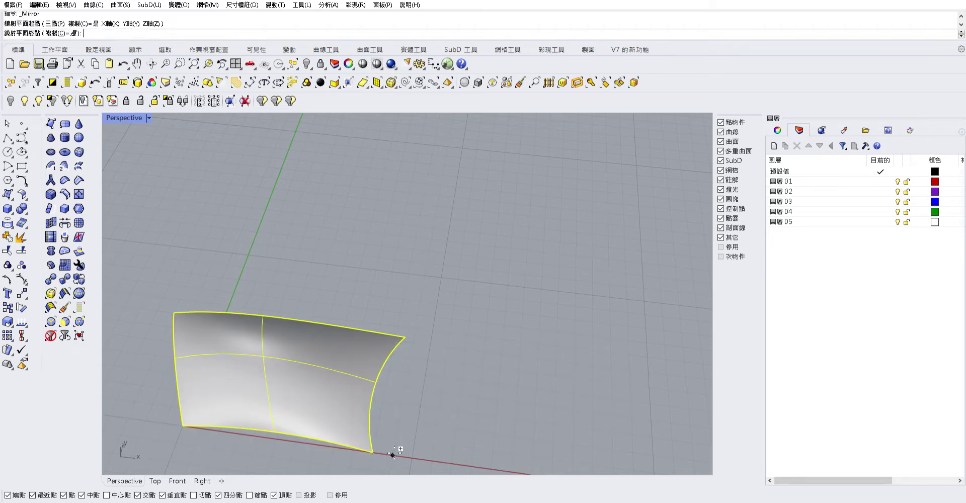
{"action": "left_click", "coordinate": [398, 388]}
{"action": "mouse_move", "coordinate": [555, 309]}
{"action": "right_mouse_down"}
{"action": "mouse_move", "coordinate": [597, 243]}
{"action": "mouse_move", "coordinate": [545, 268]}
{"action": "right_mouse_up"}
{"action": "left_click", "coordinate": [505, 374]}
{"action": "left_click", "coordinate": [291, 351], "text": "shift"}
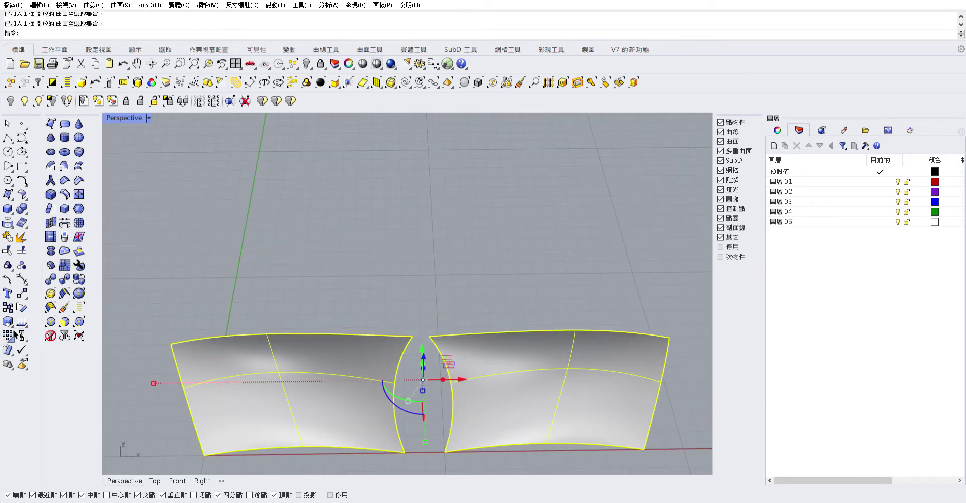
Step: Linear-array the two panels into 10 copies from the bottom-centre point upward
{"action": "left_click", "coordinate": [82, 335]}
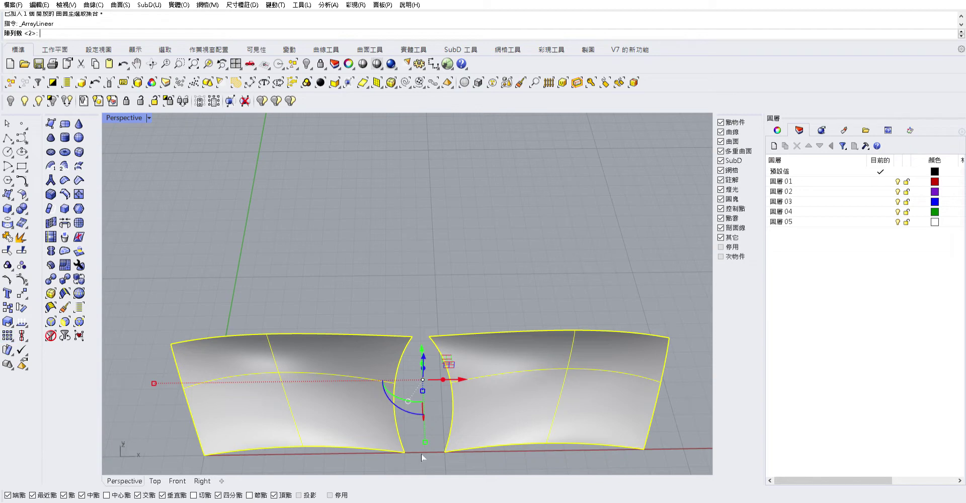
{"action": "type", "text": "10"}
{"action": "key", "text": "Return"}
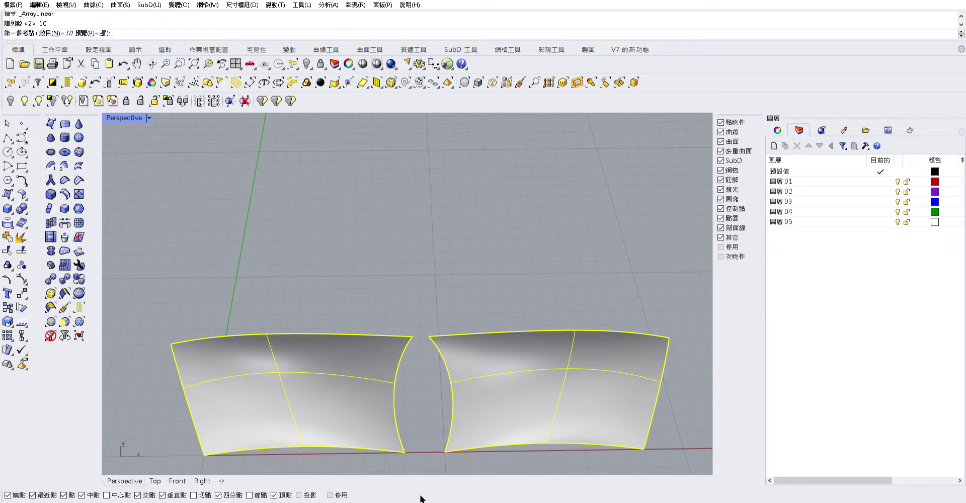
{"action": "left_click", "coordinate": [424, 452]}
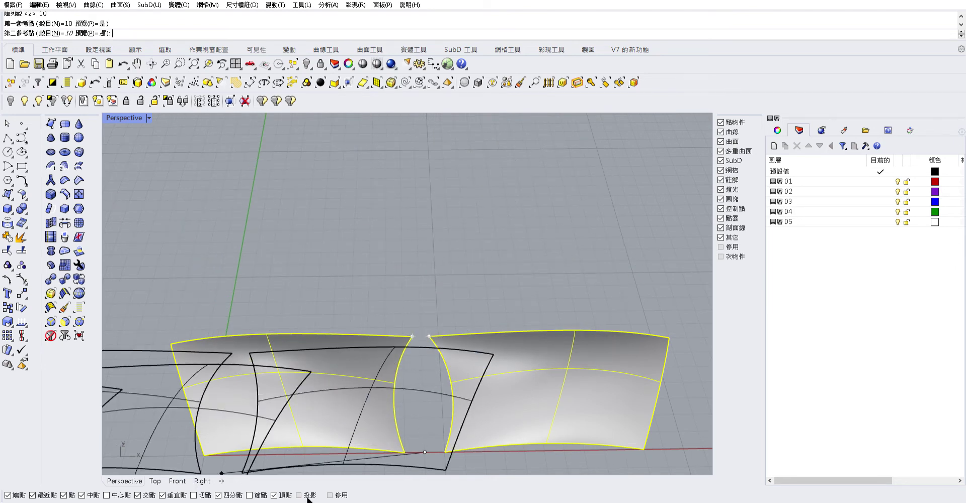
{"action": "scroll", "coordinate": [434, 307], "scroll_direction": "up", "scroll_amount": 5}
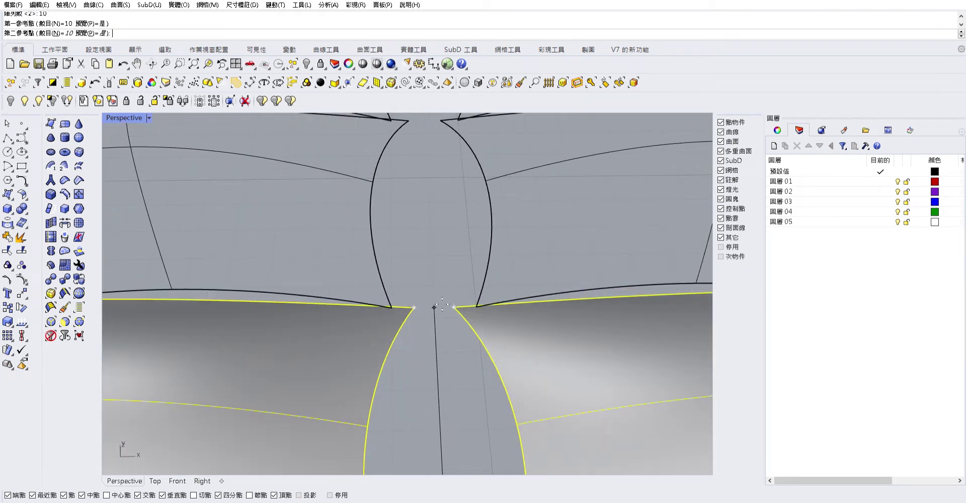
{"action": "left_click", "coordinate": [442, 305]}
{"action": "scroll", "coordinate": [426, 210], "scroll_direction": "down", "scroll_amount": 5}
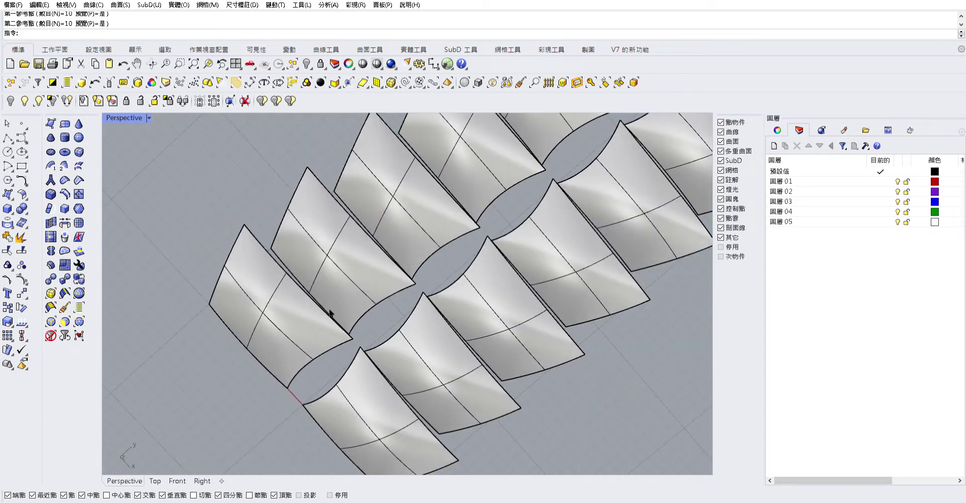
{"action": "scroll", "coordinate": [330, 315], "scroll_direction": "down", "scroll_amount": 3}
{"action": "scroll", "coordinate": [297, 322], "scroll_direction": "down", "scroll_amount": 5}
{"action": "right_click_drag", "start_coordinate": [296, 322], "coordinate": [340, 300]}
{"action": "scroll", "coordinate": [340, 300], "scroll_direction": "up", "scroll_amount": 5}
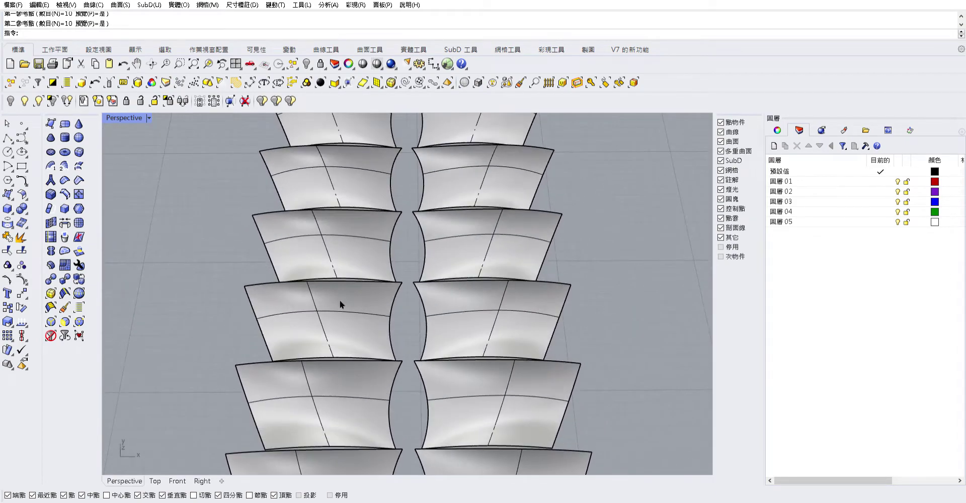
{"action": "left_click", "coordinate": [353, 378]}
{"action": "scroll", "coordinate": [417, 399], "scroll_direction": "up", "scroll_amount": 2}
Step: Slide the bottom-left panel sideways along X to close the gap, undoing a stray move
{"action": "mouse_move", "coordinate": [367, 373]}
{"action": "left_mouse_down"}
{"action": "mouse_move", "coordinate": [409, 389]}
{"action": "mouse_move", "coordinate": [394, 388]}
{"action": "left_mouse_up"}
{"action": "key", "text": "Escape"}
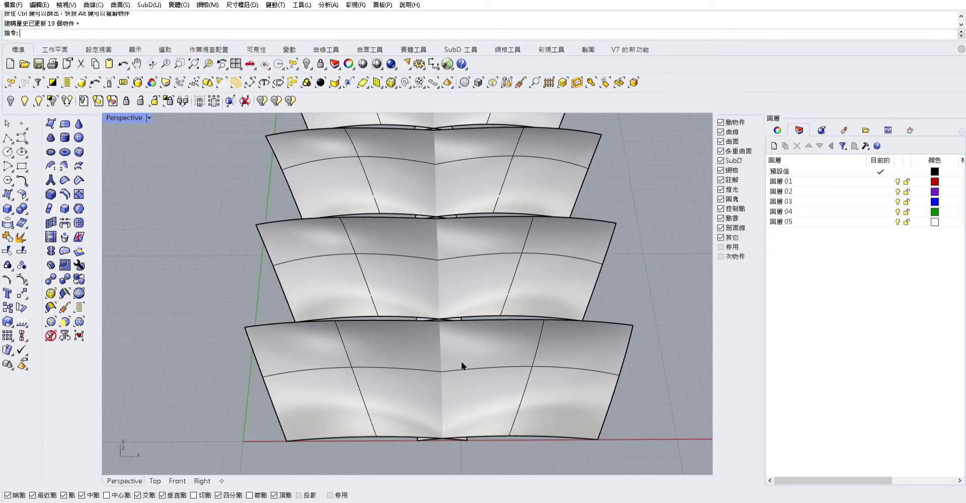
{"action": "mouse_move", "coordinate": [462, 365]}
{"action": "right_mouse_down"}
{"action": "mouse_move", "coordinate": [482, 313]}
{"action": "mouse_move", "coordinate": [339, 309]}
{"action": "mouse_move", "coordinate": [347, 289]}
{"action": "right_mouse_up"}
{"action": "left_click", "coordinate": [346, 286]}
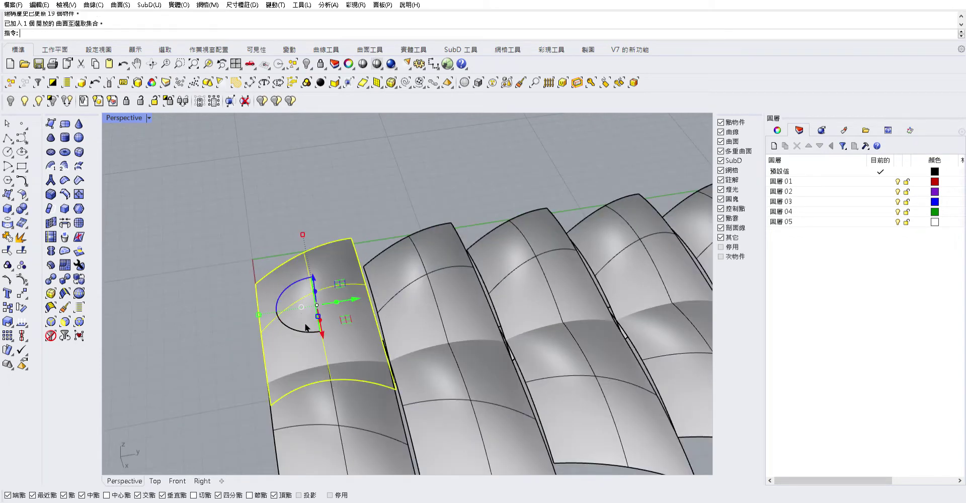
{"action": "key", "text": "ctrl+z"}
{"action": "scroll", "coordinate": [248, 370], "scroll_direction": "down", "scroll_amount": 3}
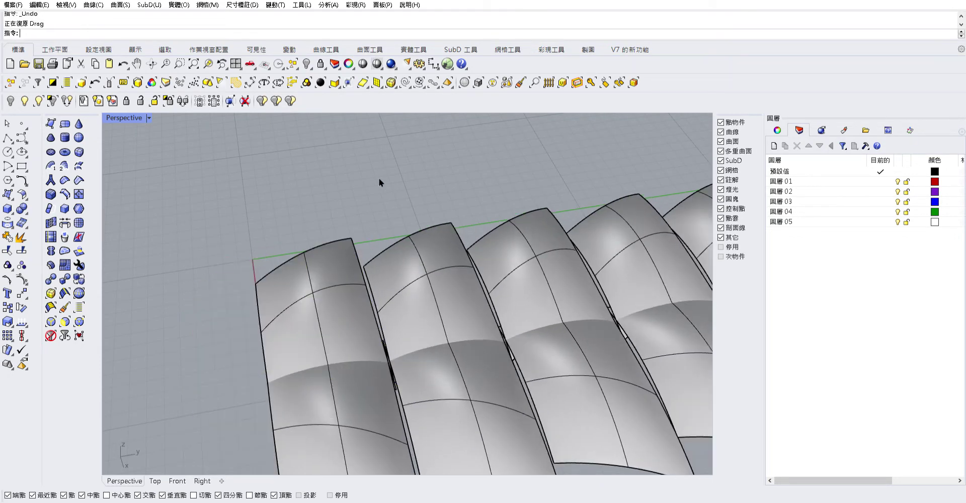
{"action": "scroll", "coordinate": [487, 238], "scroll_direction": "down", "scroll_amount": 3}
{"action": "mouse_move", "coordinate": [488, 238]}
{"action": "right_mouse_down"}
{"action": "mouse_move", "coordinate": [509, 265]}
{"action": "mouse_move", "coordinate": [403, 272]}
{"action": "mouse_move", "coordinate": [432, 215]}
{"action": "mouse_move", "coordinate": [425, 393]}
{"action": "mouse_move", "coordinate": [237, 212]}
{"action": "mouse_move", "coordinate": [625, 173]}
{"action": "mouse_move", "coordinate": [426, 178]}
{"action": "mouse_move", "coordinate": [346, 201]}
{"action": "mouse_move", "coordinate": [427, 235]}
{"action": "right_mouse_up"}
Step: Turn on the front panel's control points and window-select two bottom-edge points
{"action": "key", "text": "ctrl+alt+r"}
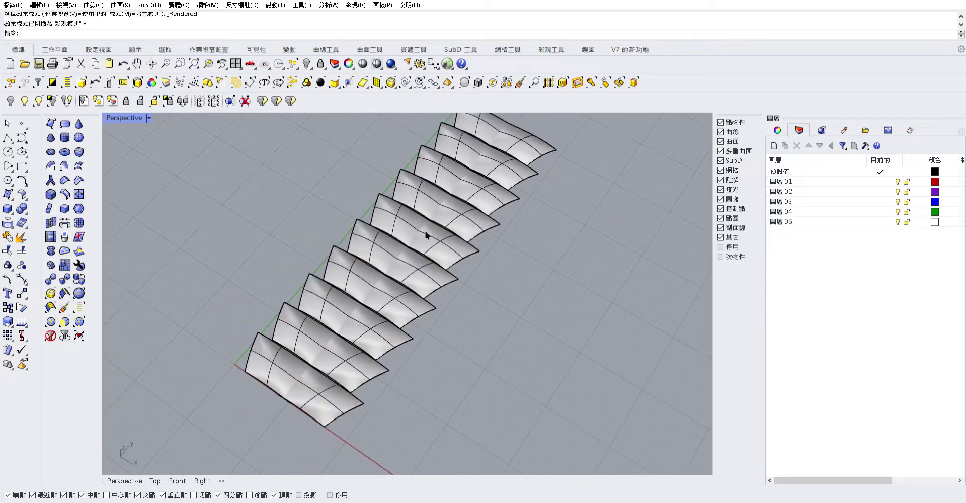
{"action": "mouse_move", "coordinate": [518, 333]}
{"action": "right_mouse_down"}
{"action": "mouse_move", "coordinate": [578, 307]}
{"action": "mouse_move", "coordinate": [460, 302]}
{"action": "mouse_move", "coordinate": [474, 346]}
{"action": "mouse_move", "coordinate": [313, 324]}
{"action": "mouse_move", "coordinate": [370, 249]}
{"action": "right_mouse_up"}
{"action": "key", "text": "ctrl+alt+s"}
{"action": "left_click", "coordinate": [536, 443]}
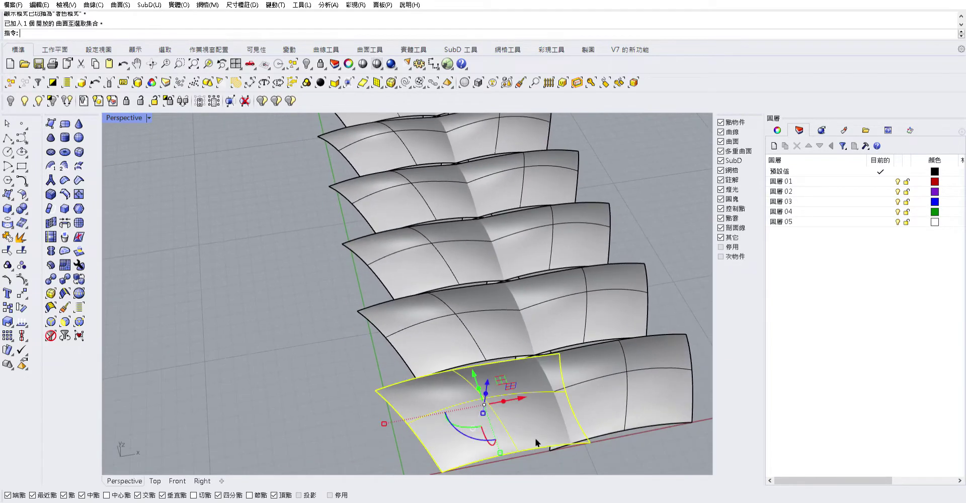
{"action": "key", "text": "F10"}
{"action": "mouse_move", "coordinate": [474, 402]}
{"action": "right_mouse_down"}
{"action": "mouse_move", "coordinate": [432, 326]}
{"action": "mouse_move", "coordinate": [414, 322]}
{"action": "right_mouse_up"}
{"action": "left_click_drag", "start_coordinate": [478, 325], "coordinate": [355, 256]}
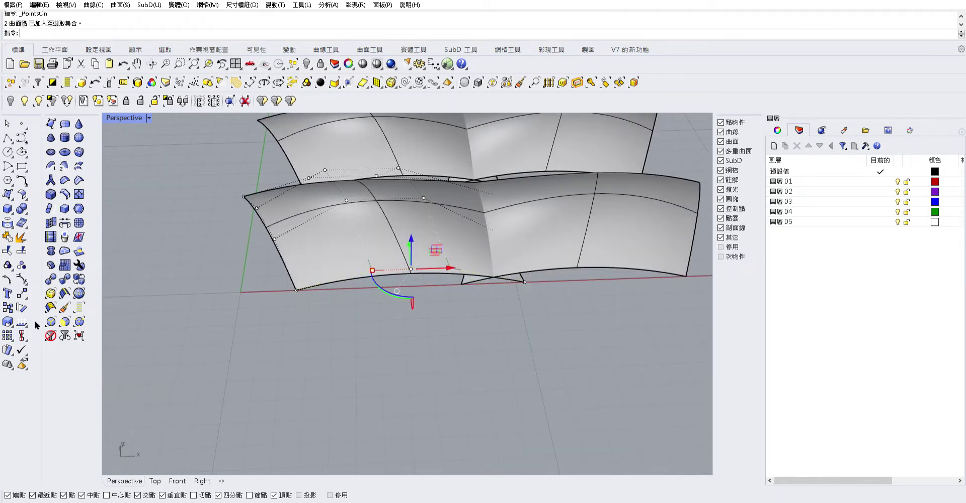
Step: Start the SetPt command on the two selected control points
{"action": "left_click", "coordinate": [20, 292]}
{"action": "left_click", "coordinate": [24, 293]}
{"action": "key", "text": "Return"}
{"action": "key", "text": "F12"}
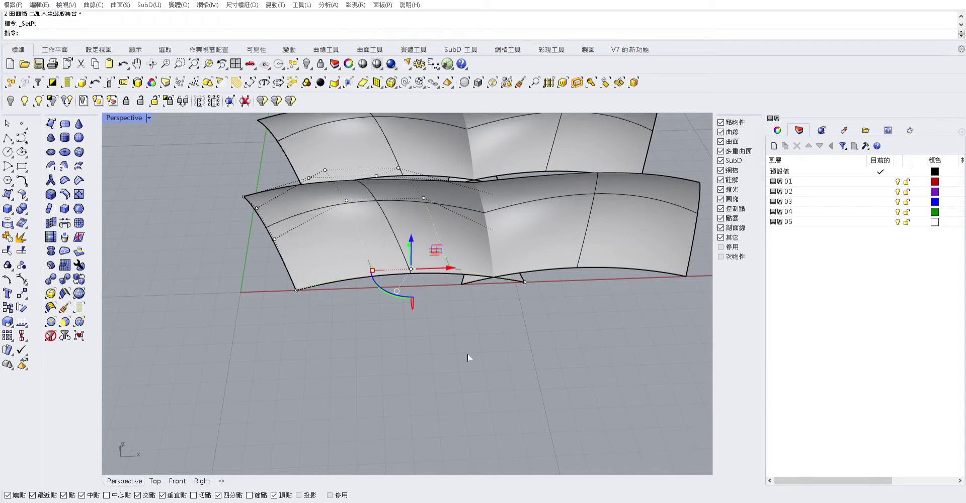
Step: Project the two points onto the CPlane, then smooth two edge points of the front panel
{"action": "left_click", "coordinate": [466, 354]}
{"action": "mouse_move", "coordinate": [514, 313]}
{"action": "right_mouse_down"}
{"action": "mouse_move", "coordinate": [349, 290]}
{"action": "mouse_move", "coordinate": [311, 341]}
{"action": "mouse_move", "coordinate": [395, 263]}
{"action": "mouse_move", "coordinate": [334, 324]}
{"action": "right_mouse_up"}
{"action": "left_click_drag", "start_coordinate": [334, 323], "coordinate": [409, 268]}
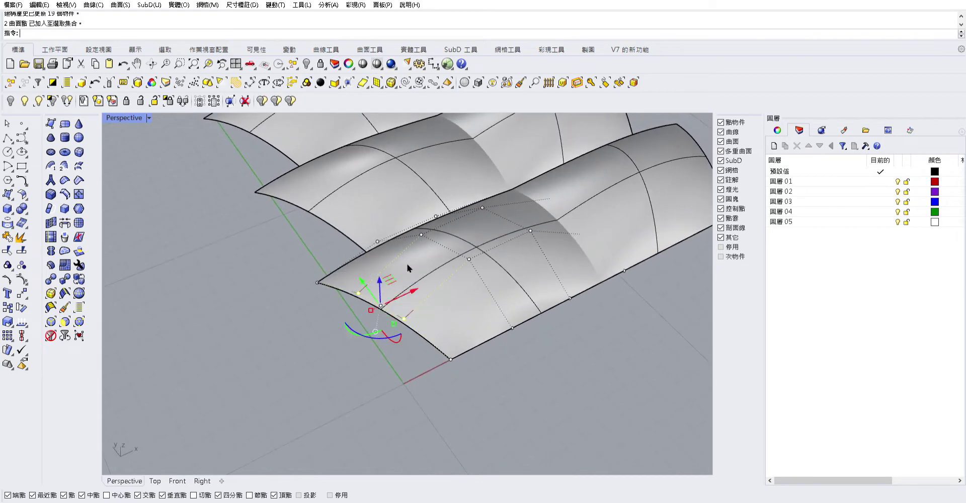
{"action": "key", "text": "F11"}
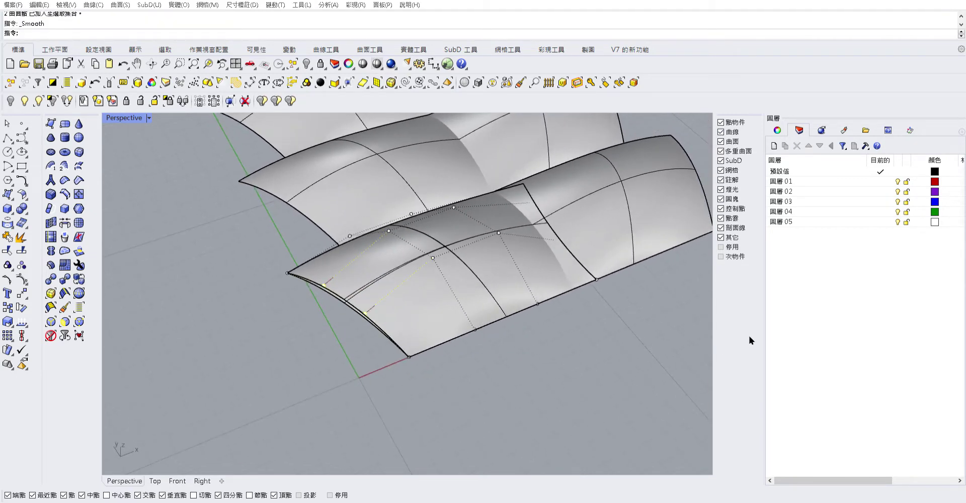
{"action": "mouse_move", "coordinate": [533, 369]}
{"action": "right_mouse_down"}
{"action": "mouse_move", "coordinate": [386, 382]}
{"action": "mouse_move", "coordinate": [411, 292]}
{"action": "mouse_move", "coordinate": [417, 339]}
{"action": "mouse_move", "coordinate": [428, 301]}
{"action": "mouse_move", "coordinate": [399, 341]}
{"action": "right_mouse_up"}
{"action": "scroll", "coordinate": [377, 366], "scroll_direction": "down", "scroll_amount": 5}
{"action": "scroll", "coordinate": [377, 369], "scroll_direction": "up", "scroll_amount": 4}
Step: Turn on the rightmost panel's control points and pull its left-edge points outward
{"action": "left_click", "coordinate": [458, 288]}
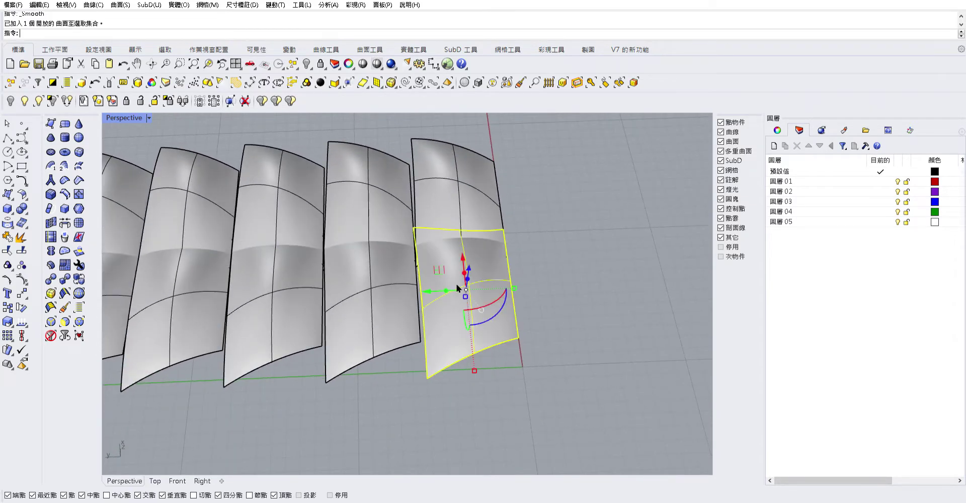
{"action": "key", "text": "F10"}
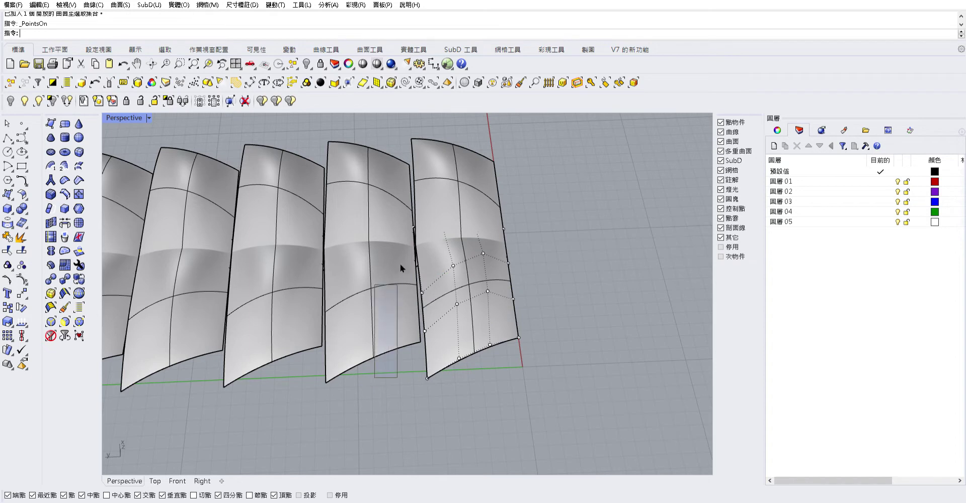
{"action": "left_click_drag", "start_coordinate": [405, 352], "coordinate": [431, 181]}
{"action": "left_click_drag", "start_coordinate": [367, 355], "coordinate": [453, 405], "text": "shift"}
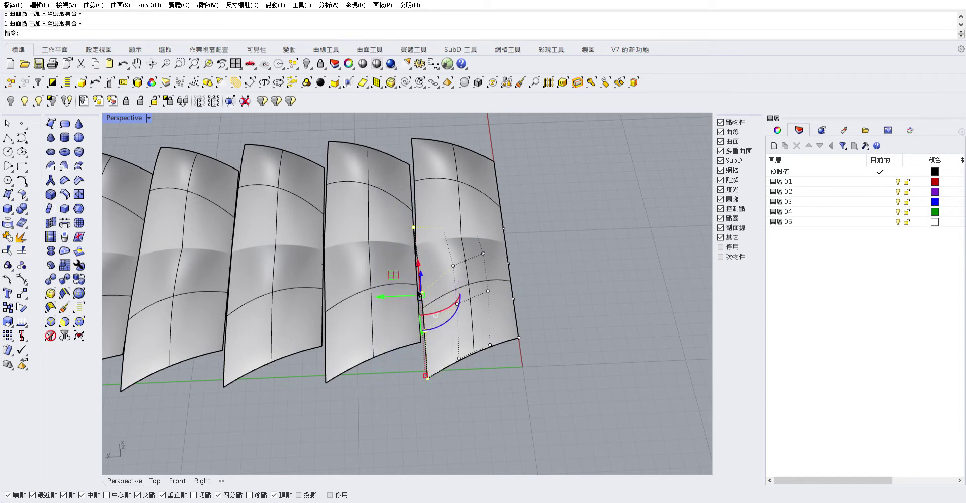
{"action": "left_click_drag", "start_coordinate": [389, 297], "coordinate": [382, 297]}
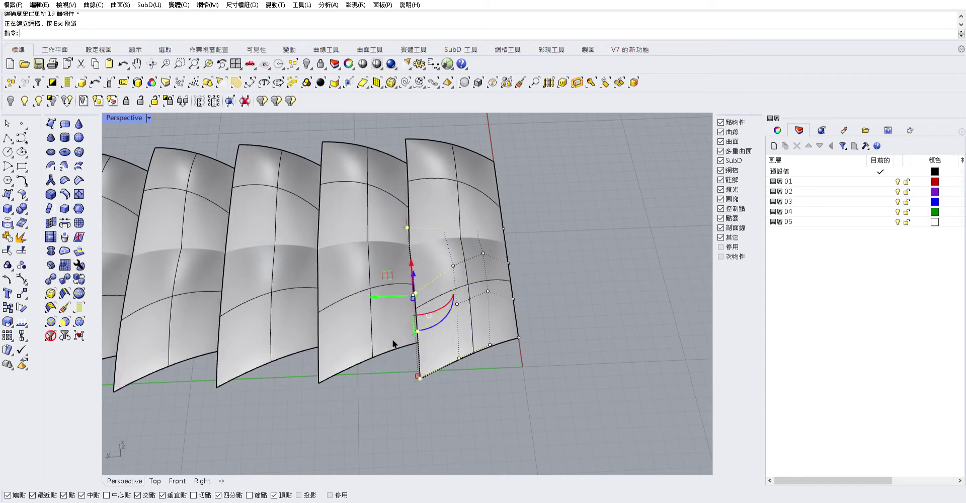
{"action": "right_click_drag", "start_coordinate": [395, 366], "coordinate": [337, 167]}
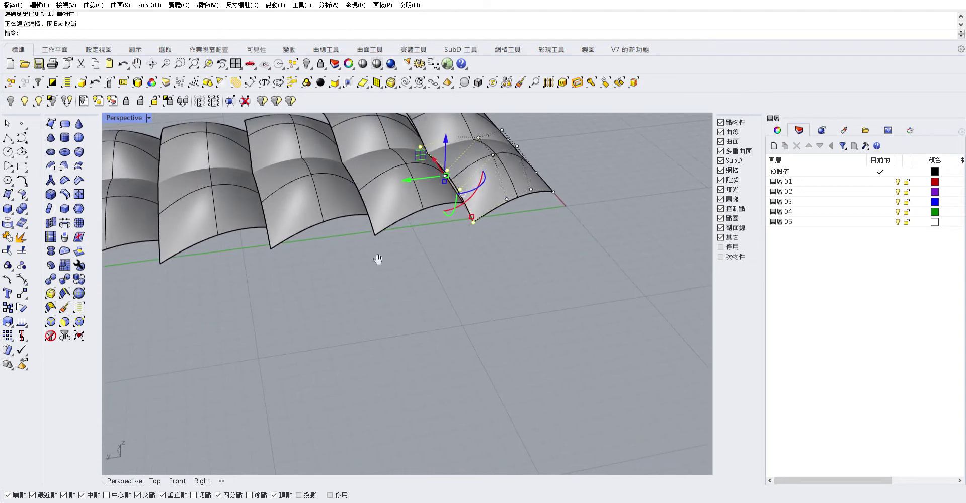
{"action": "scroll", "coordinate": [337, 167], "scroll_direction": "up", "scroll_amount": 4}
{"action": "scroll", "coordinate": [337, 168], "scroll_direction": "up", "scroll_amount": 1}
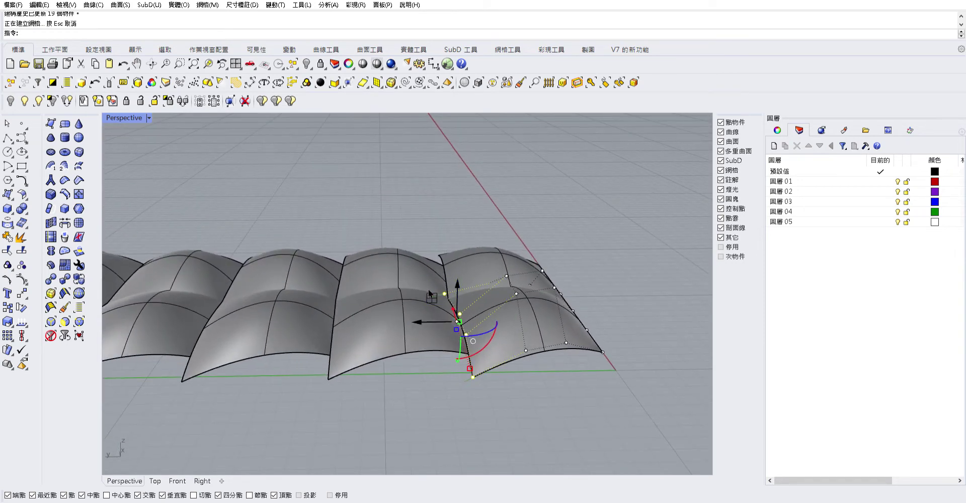
{"action": "left_click_drag", "start_coordinate": [399, 265], "coordinate": [375, 278]}
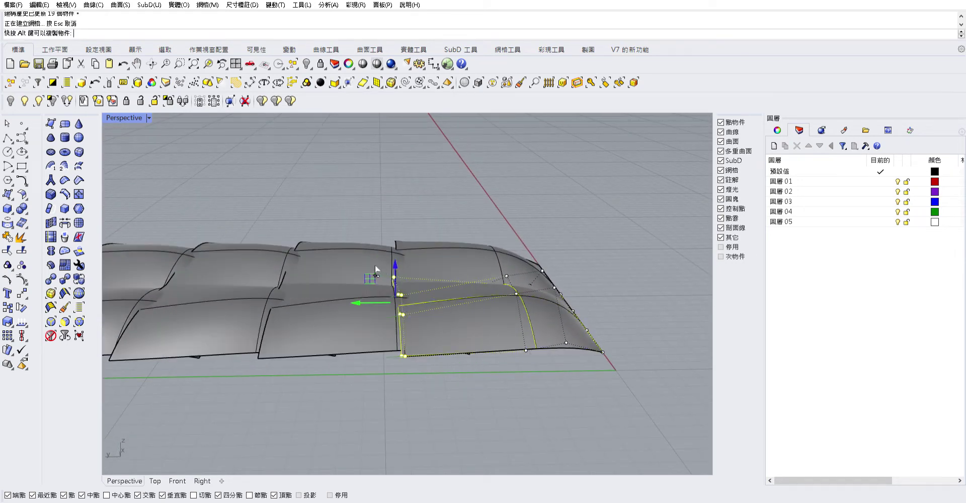
Step: Lift three control points near the tip to bulge the panels, then undo the lift
{"action": "mouse_move", "coordinate": [433, 219]}
{"action": "right_mouse_down"}
{"action": "mouse_move", "coordinate": [541, 271]}
{"action": "mouse_move", "coordinate": [531, 351]}
{"action": "right_mouse_up"}
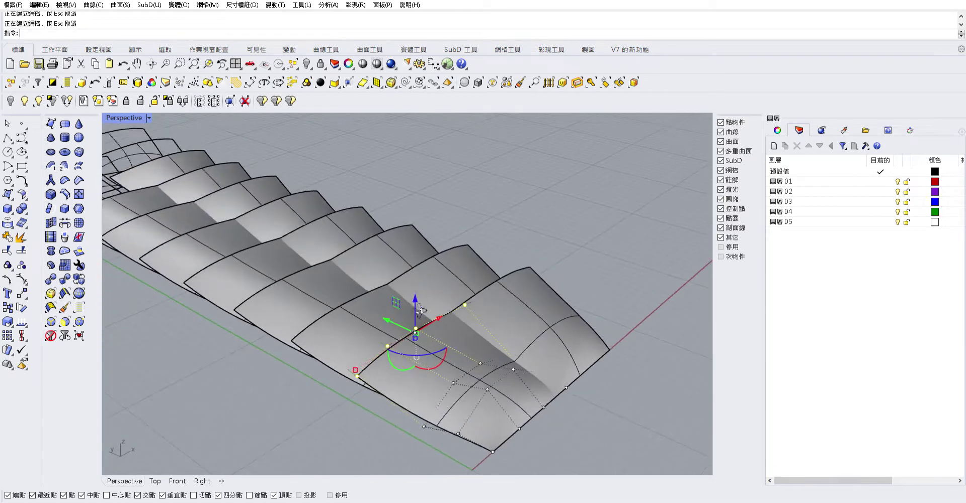
{"action": "left_click", "coordinate": [525, 350]}
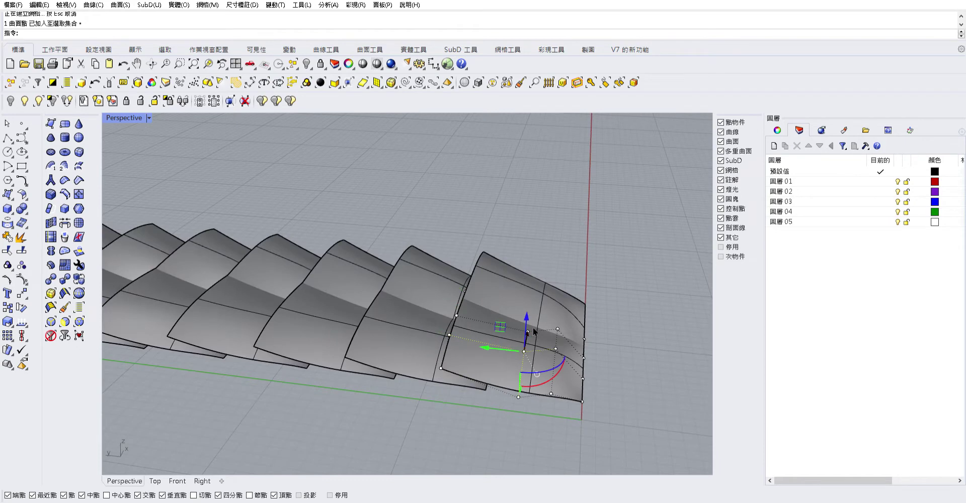
{"action": "scroll", "coordinate": [535, 331], "scroll_direction": "up", "scroll_amount": 3}
{"action": "left_click", "coordinate": [530, 323], "text": "shift"}
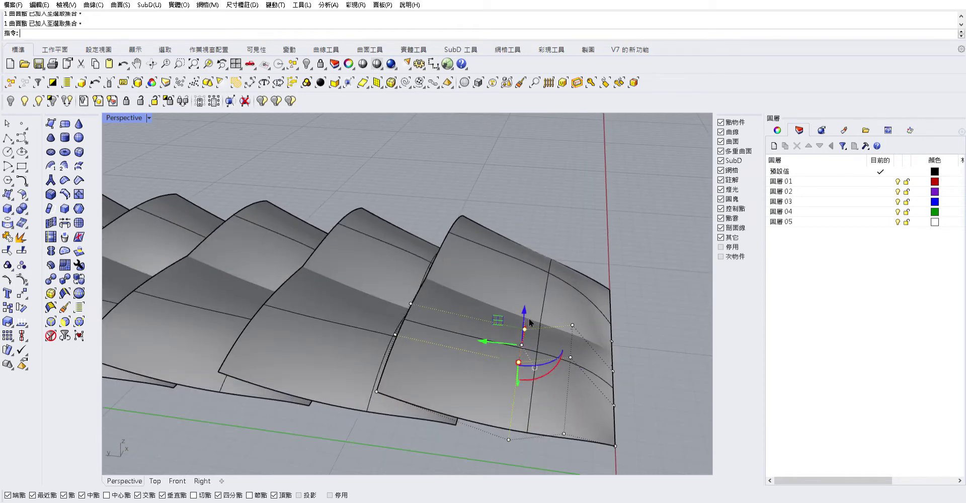
{"action": "left_click", "coordinate": [572, 325], "text": "shift"}
{"action": "left_click_drag", "start_coordinate": [551, 310], "coordinate": [558, 222]}
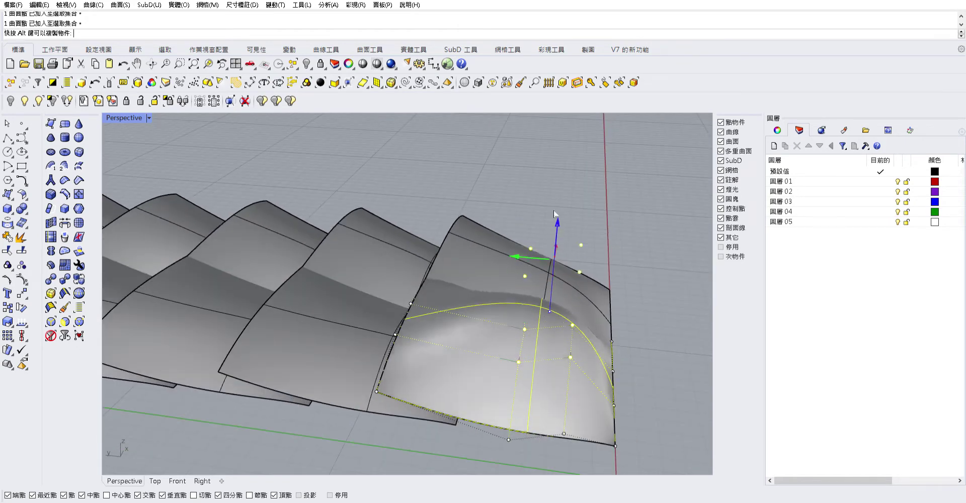
{"action": "mouse_move", "coordinate": [599, 182]}
{"action": "right_mouse_down"}
{"action": "mouse_move", "coordinate": [552, 237]}
{"action": "mouse_move", "coordinate": [425, 256]}
{"action": "right_mouse_up"}
{"action": "key", "text": "ctrl+z"}
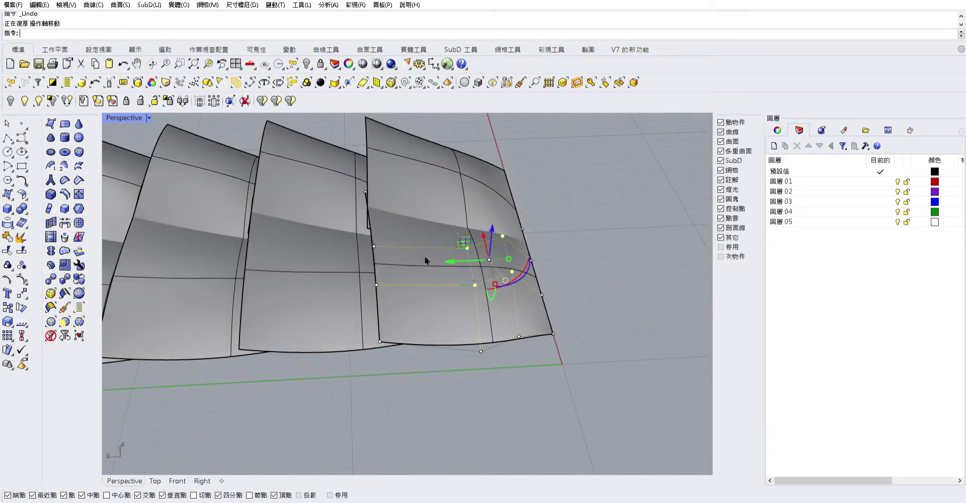
Step: Raise a larger set of panel control points so the whole linked row curls upward
{"action": "left_click", "coordinate": [377, 285], "text": "shift"}
{"action": "left_click", "coordinate": [374, 246], "text": "shift"}
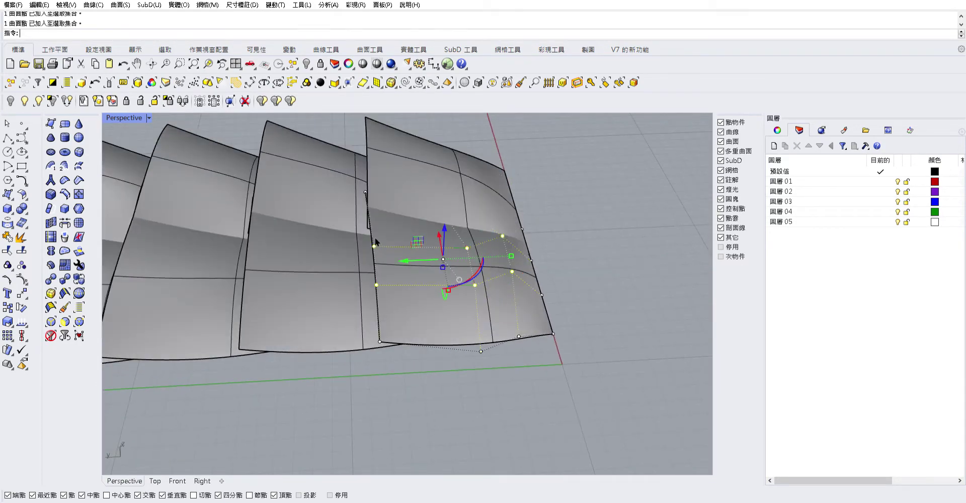
{"action": "right_click_drag", "start_coordinate": [374, 246], "coordinate": [448, 216]}
{"action": "left_click_drag", "start_coordinate": [447, 216], "coordinate": [447, 181]}
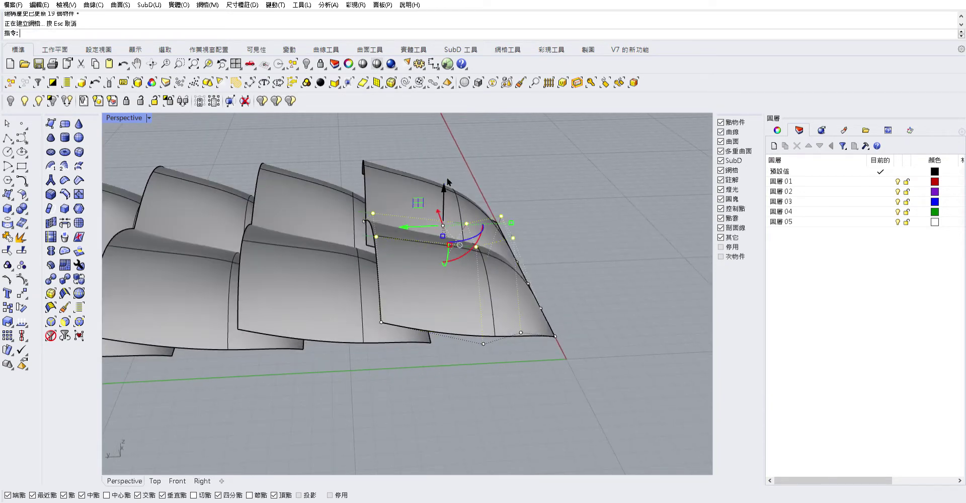
{"action": "mouse_move", "coordinate": [446, 187]}
{"action": "right_mouse_down"}
{"action": "mouse_move", "coordinate": [423, 196]}
{"action": "mouse_move", "coordinate": [508, 236]}
{"action": "mouse_move", "coordinate": [468, 341]}
{"action": "mouse_move", "coordinate": [428, 335]}
{"action": "right_mouse_up"}
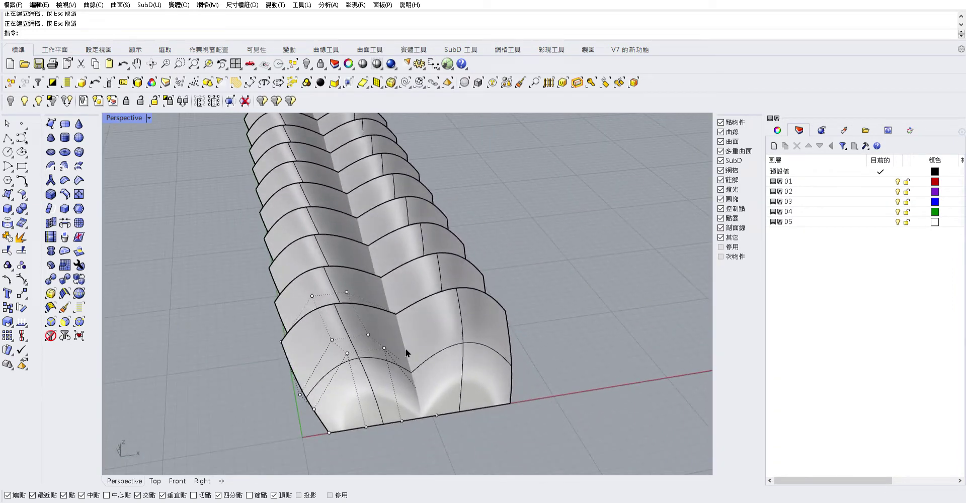
Step: Inspect the front panels around the row and turn off the control points
{"action": "left_click", "coordinate": [408, 353]}
{"action": "left_click", "coordinate": [565, 296]}
{"action": "right_click_drag", "start_coordinate": [566, 297], "coordinate": [470, 277]}
{"action": "left_click", "coordinate": [423, 323]}
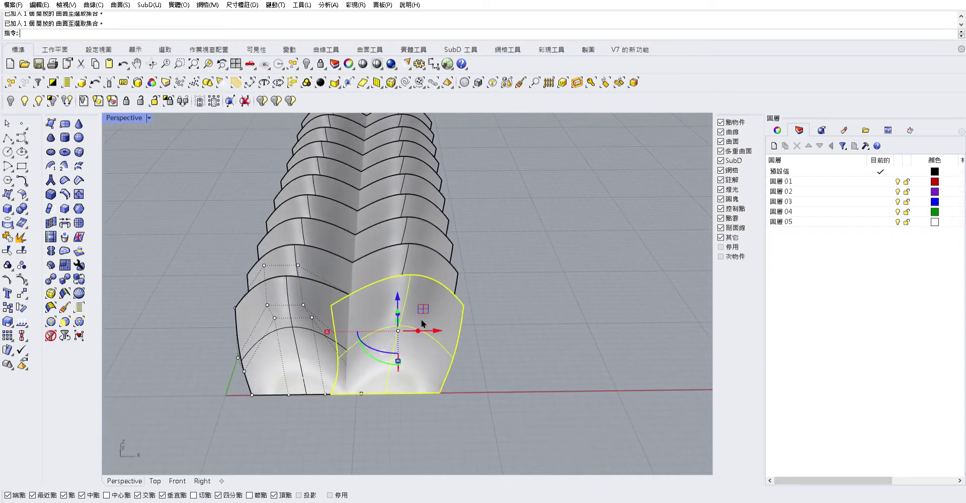
{"action": "mouse_move", "coordinate": [422, 324]}
{"action": "right_mouse_down"}
{"action": "mouse_move", "coordinate": [572, 292]}
{"action": "mouse_move", "coordinate": [519, 315]}
{"action": "mouse_move", "coordinate": [460, 242]}
{"action": "mouse_move", "coordinate": [456, 334]}
{"action": "mouse_move", "coordinate": [356, 287]}
{"action": "mouse_move", "coordinate": [375, 321]}
{"action": "right_mouse_up"}
{"action": "left_click", "coordinate": [569, 293]}
{"action": "scroll", "coordinate": [539, 311], "scroll_direction": "down", "scroll_amount": 5}
{"action": "key", "text": "Escape"}
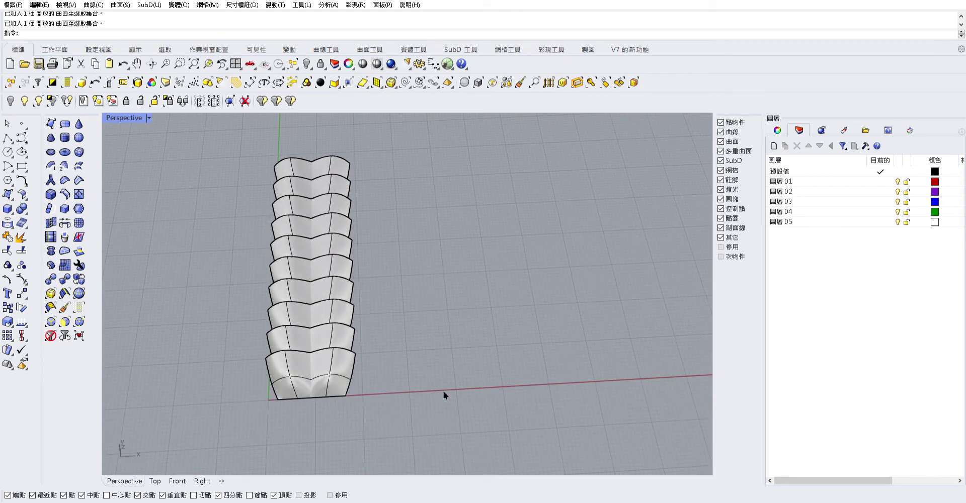
Step: Draw a straight polyline from the front panel's base past the row's far end
{"action": "left_click", "coordinate": [12, 139]}
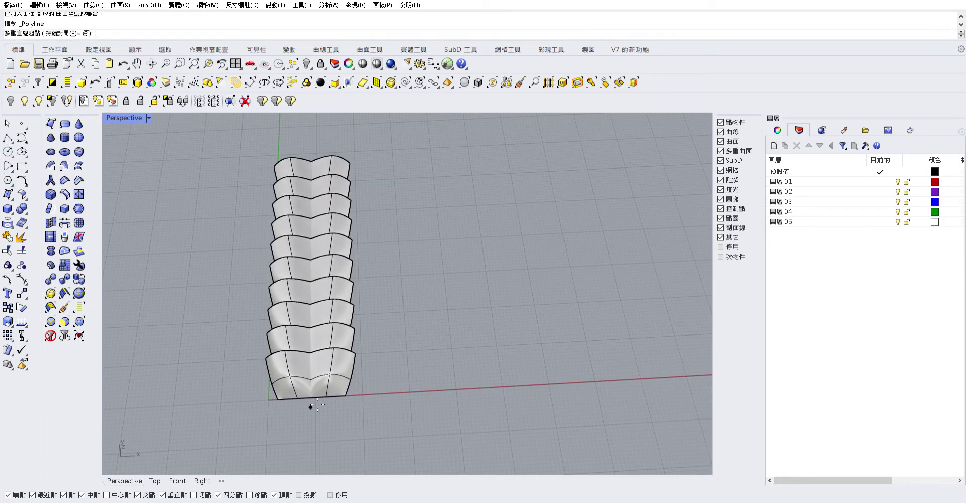
{"action": "scroll", "coordinate": [318, 397], "scroll_direction": "up", "scroll_amount": 3}
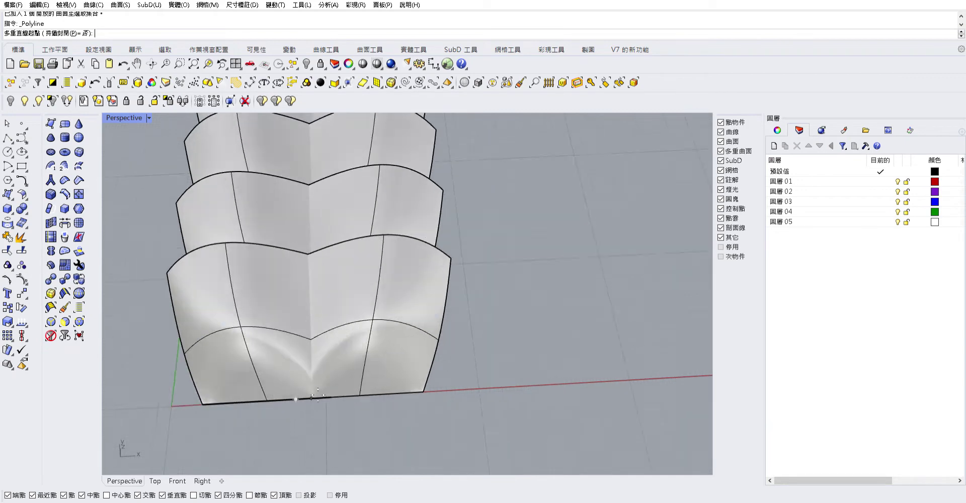
{"action": "scroll", "coordinate": [317, 397], "scroll_direction": "up", "scroll_amount": 4}
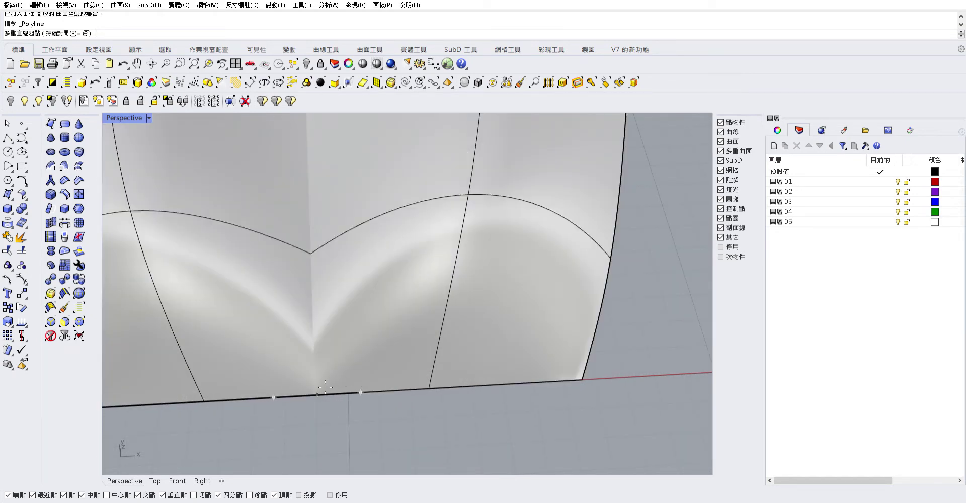
{"action": "left_click", "coordinate": [318, 395]}
{"action": "scroll", "coordinate": [317, 395], "scroll_direction": "down", "scroll_amount": 6}
{"action": "mouse_move", "coordinate": [354, 353]}
{"action": "right_mouse_down"}
{"action": "mouse_move", "coordinate": [351, 378]}
{"action": "mouse_move", "coordinate": [474, 298]}
{"action": "mouse_move", "coordinate": [523, 286]}
{"action": "right_mouse_up"}
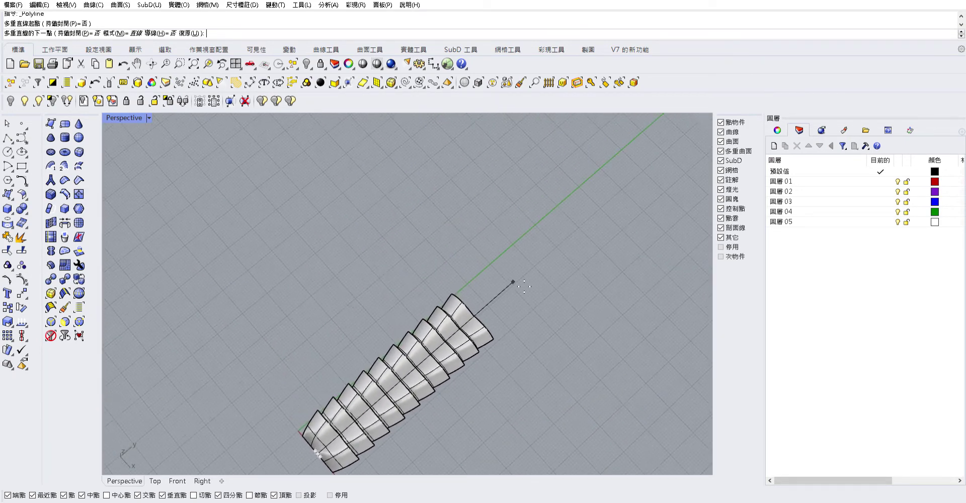
{"action": "left_click", "coordinate": [489, 303]}
{"action": "key", "text": "Return"}
Step: Nudge the guide line slightly down-left with the gumball
{"action": "left_click", "coordinate": [482, 303]}
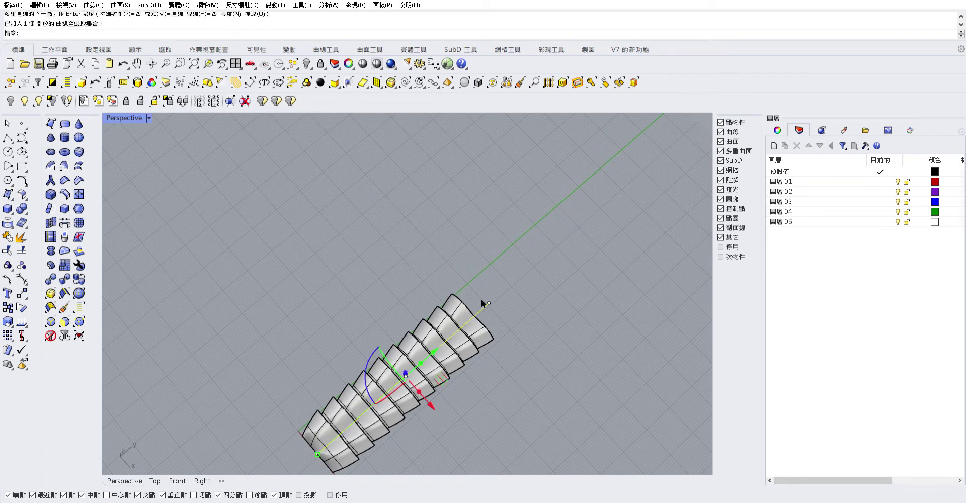
{"action": "left_click_drag", "start_coordinate": [432, 352], "coordinate": [428, 358]}
{"action": "key", "text": "Escape"}
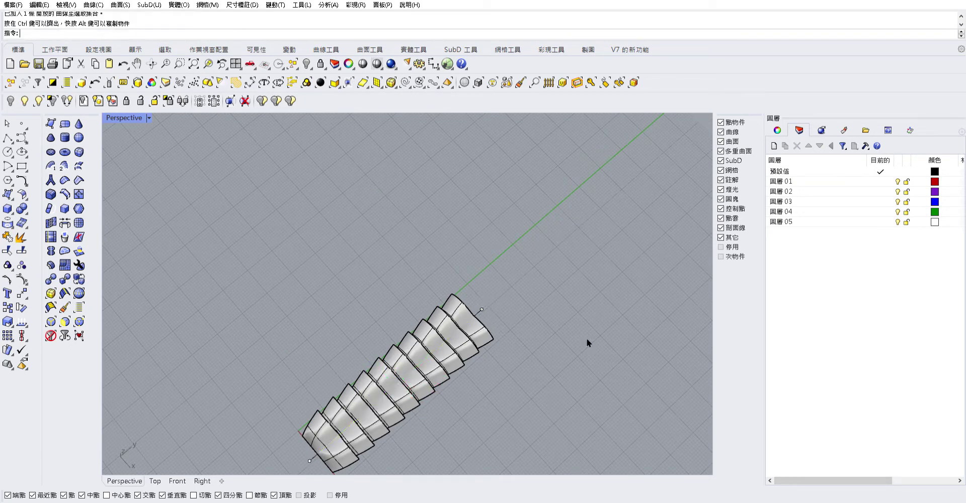
{"action": "right_click_drag", "start_coordinate": [587, 341], "coordinate": [346, 219]}
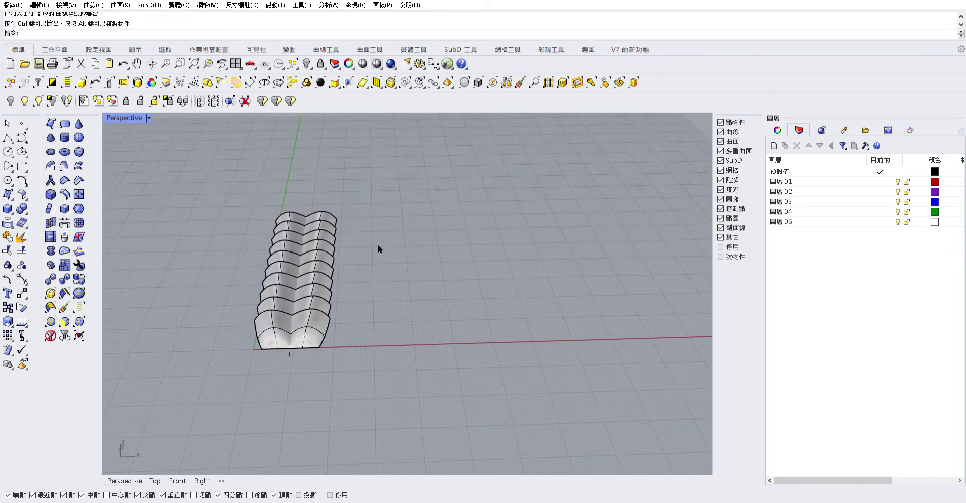
Step: Draw a six-point free-form spiral curve beside the panels
{"action": "left_click", "coordinate": [21, 138]}
{"action": "right_click_drag", "start_coordinate": [468, 315], "coordinate": [322, 288], "text": "shift"}
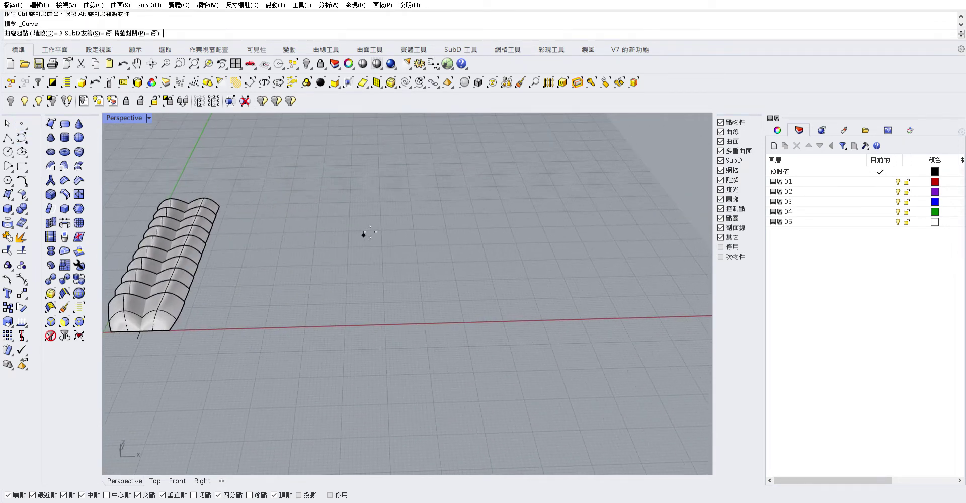
{"action": "left_click", "coordinate": [449, 391]}
{"action": "left_click", "coordinate": [355, 344]}
{"action": "left_click", "coordinate": [344, 260]}
{"action": "left_click", "coordinate": [466, 224]}
{"action": "left_click", "coordinate": [584, 299]}
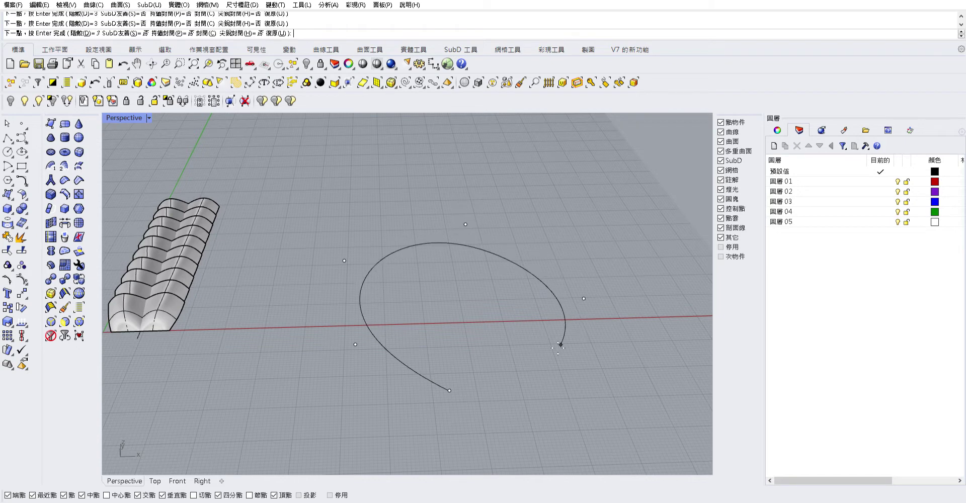
{"action": "left_click", "coordinate": [475, 361]}
{"action": "key", "text": "Return"}
Step: Raise all of the curve's control points, then drop the lowest points from the selection
{"action": "mouse_move", "coordinate": [431, 295]}
{"action": "right_mouse_down"}
{"action": "mouse_move", "coordinate": [411, 343]}
{"action": "mouse_move", "coordinate": [331, 361]}
{"action": "right_mouse_up"}
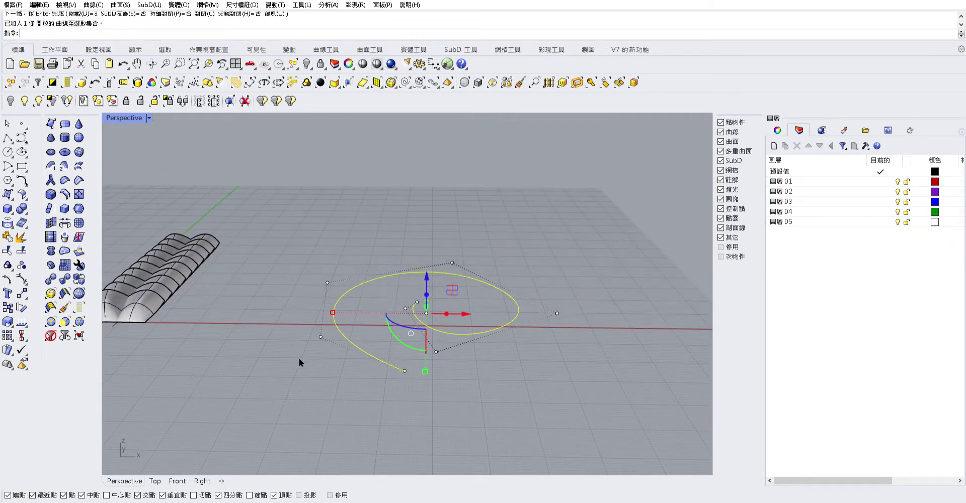
{"action": "left_click_drag", "start_coordinate": [299, 362], "coordinate": [581, 227]}
{"action": "left_click_drag", "start_coordinate": [437, 258], "coordinate": [443, 216]}
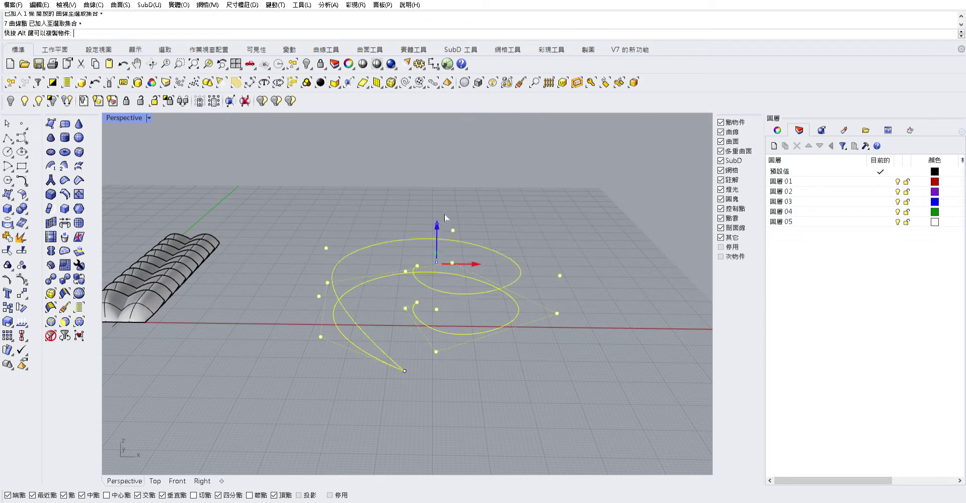
{"action": "left_click", "coordinate": [313, 295], "text": "ctrl"}
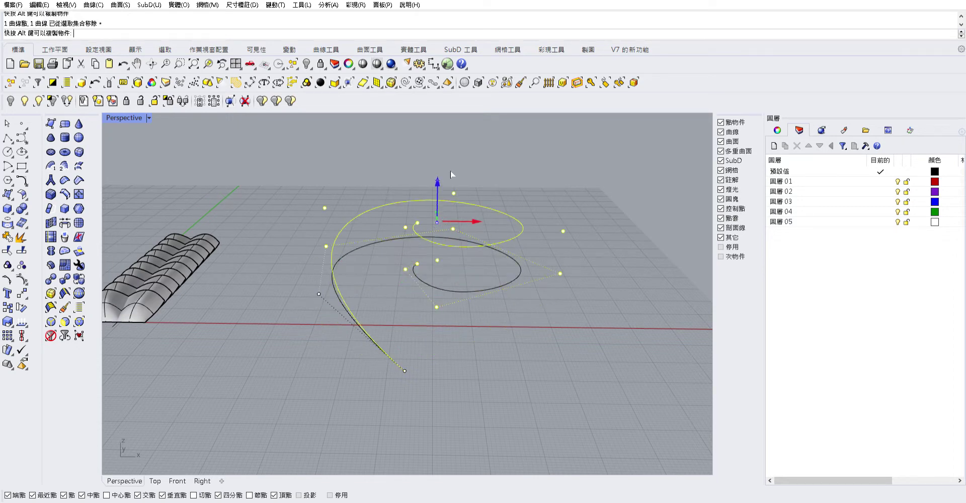
{"action": "left_click", "coordinate": [324, 208], "text": "ctrl"}
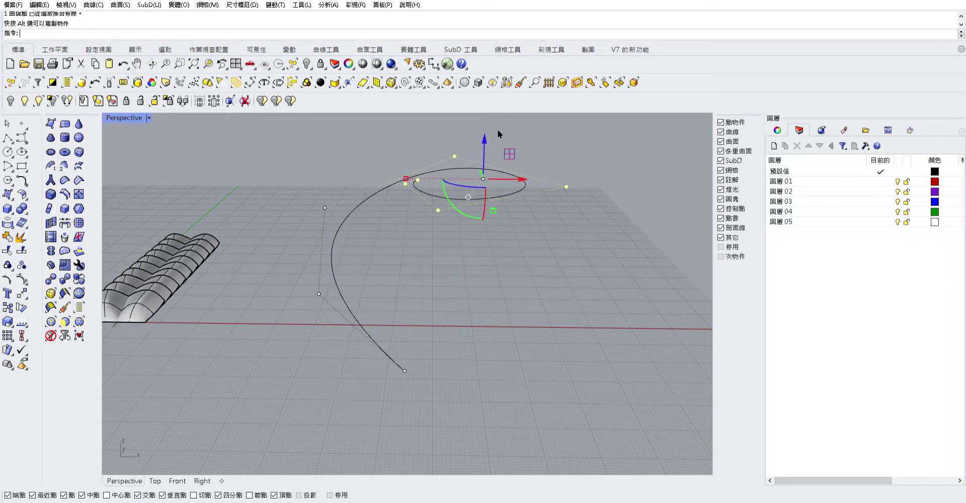
{"action": "right_click_drag", "start_coordinate": [430, 181], "coordinate": [450, 278], "text": "shift"}
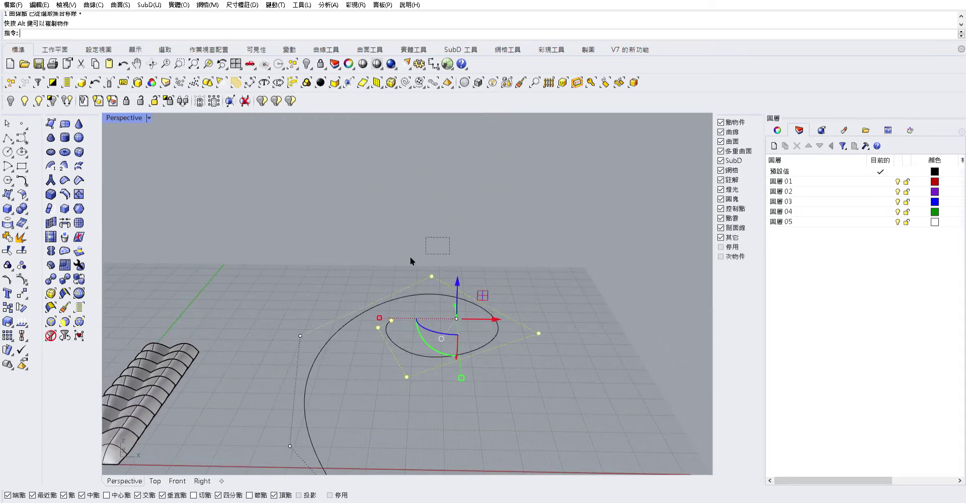
{"action": "left_click", "coordinate": [432, 277], "text": "ctrl"}
Step: Lift the remaining inner and top points higher so the curve rises into a tall S-shape
{"action": "left_click_drag", "start_coordinate": [458, 313], "coordinate": [543, 238]}
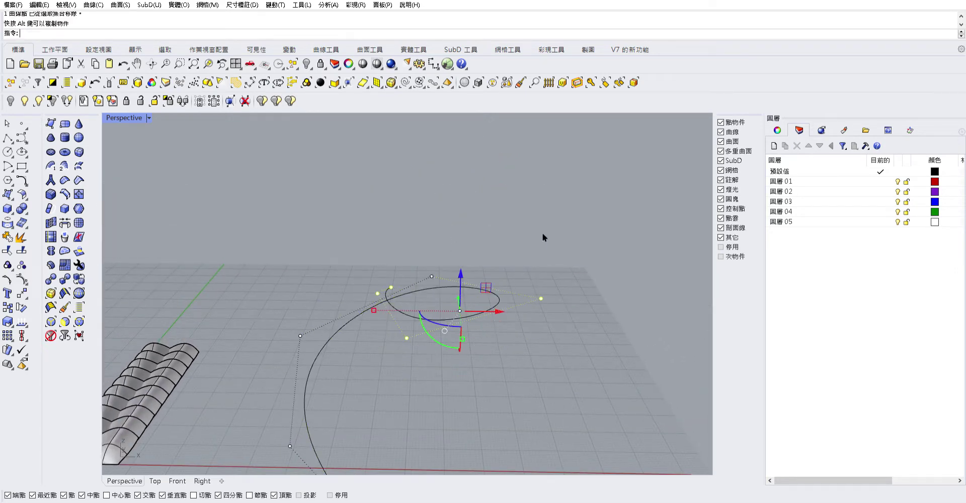
{"action": "left_click", "coordinate": [541, 299], "text": "ctrl"}
{"action": "left_click_drag", "start_coordinate": [391, 276], "coordinate": [508, 238]}
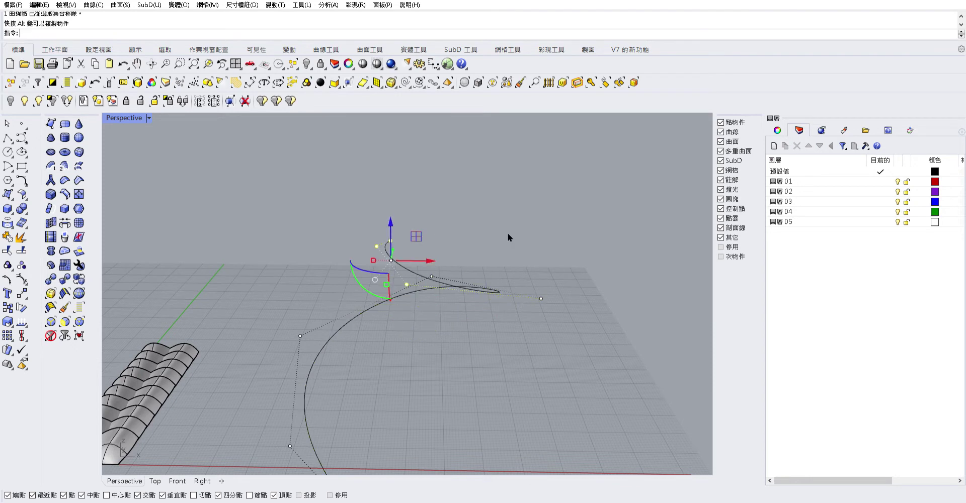
{"action": "left_click", "coordinate": [406, 284], "text": "ctrl"}
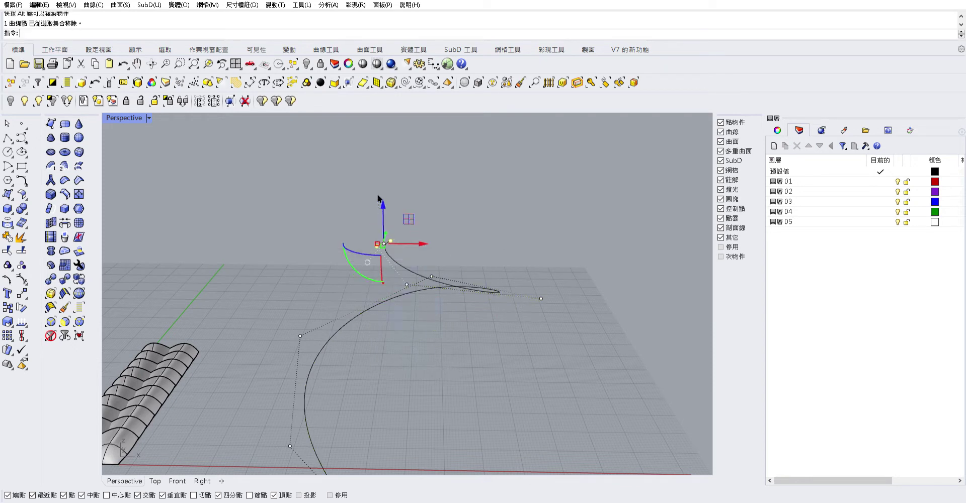
{"action": "left_click_drag", "start_coordinate": [380, 199], "coordinate": [389, 172]}
{"action": "left_click_drag", "start_coordinate": [344, 220], "coordinate": [347, 217]}
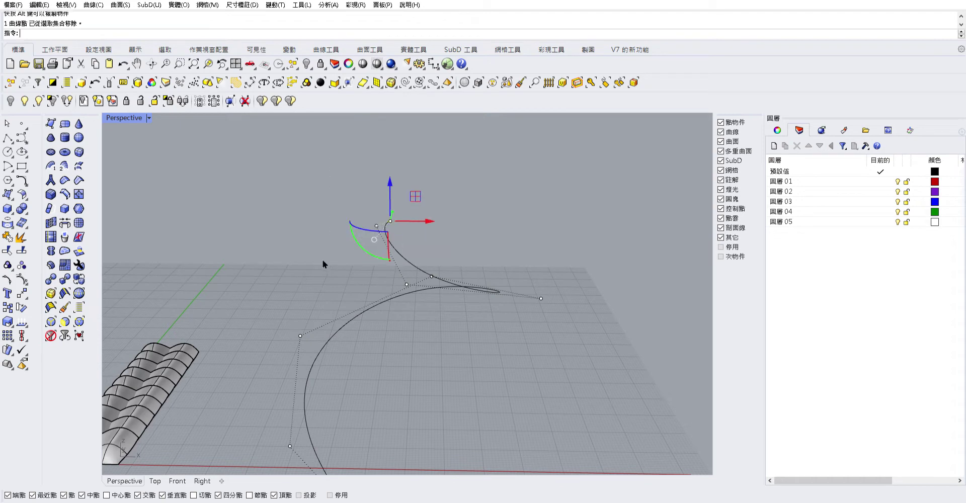
{"action": "left_click_drag", "start_coordinate": [383, 184], "coordinate": [383, 141]}
{"action": "key", "text": "Escape"}
{"action": "mouse_move", "coordinate": [444, 241]}
{"action": "right_mouse_down", "text": "shift"}
{"action": "mouse_move", "coordinate": [520, 191]}
{"action": "mouse_move", "coordinate": [554, 205]}
{"action": "right_mouse_up", "text": "shift"}
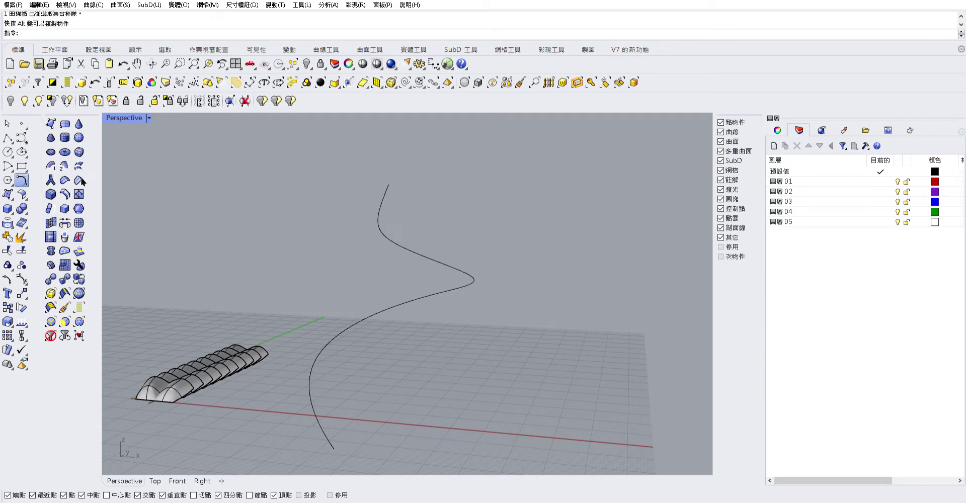
Step: Dynamically extend the spiral curve's top end to a new point higher up
{"action": "left_click", "coordinate": [21, 179]}
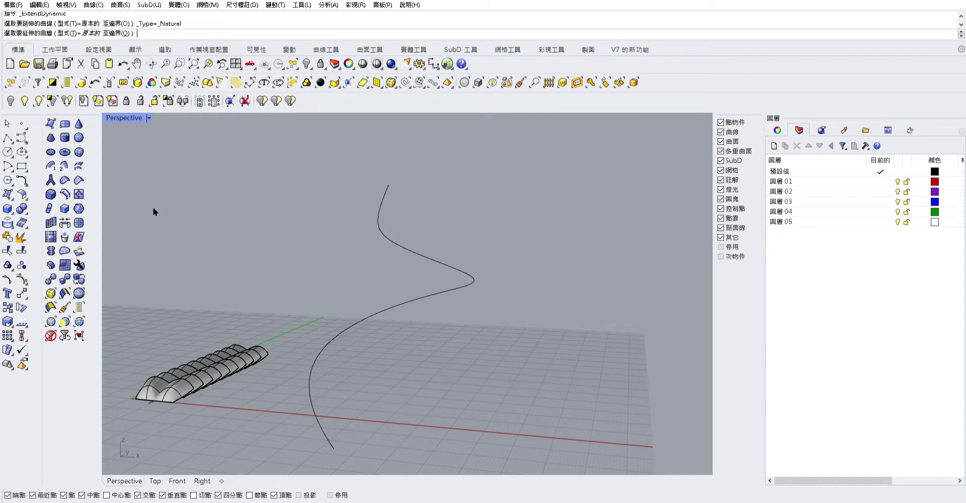
{"action": "left_click", "coordinate": [385, 187]}
{"action": "right_click_drag", "start_coordinate": [402, 152], "coordinate": [444, 242]}
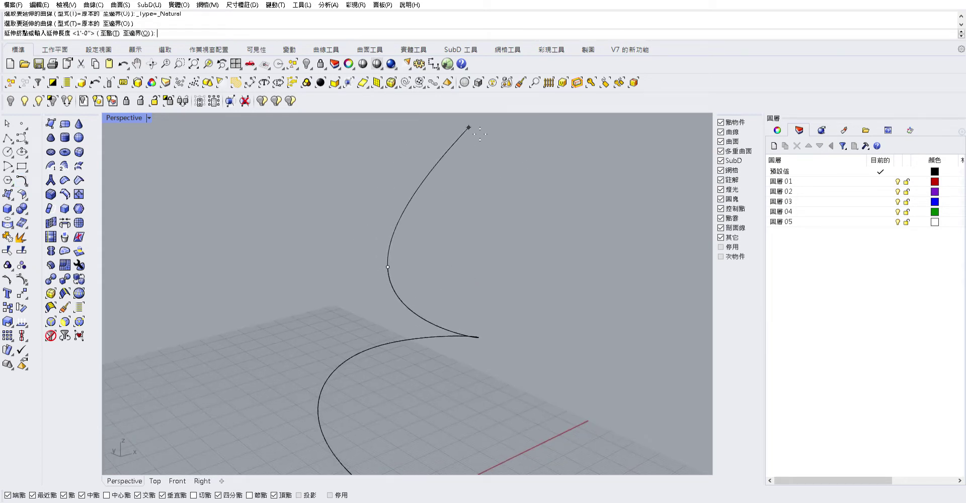
{"action": "right_click_drag", "start_coordinate": [469, 127], "coordinate": [415, 207]}
{"action": "left_click", "coordinate": [420, 220]}
{"action": "key", "text": "Return"}
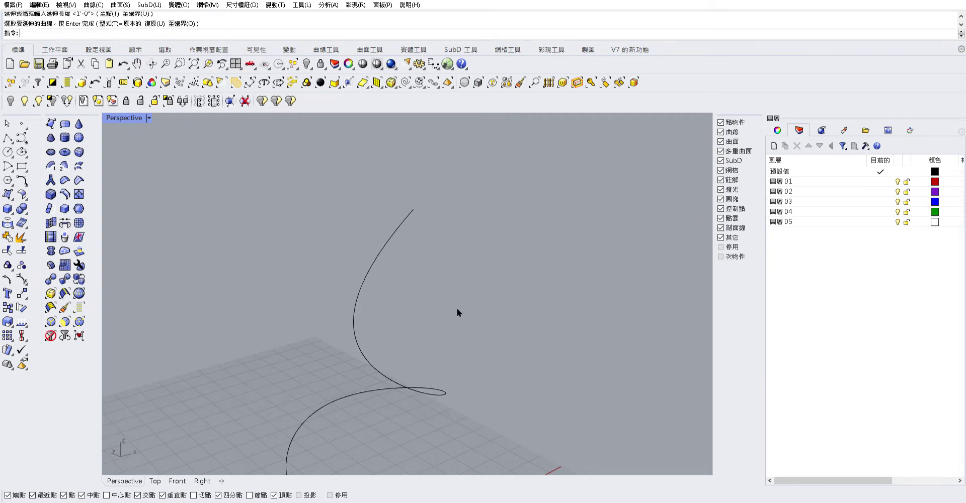
{"action": "right_click_drag", "start_coordinate": [460, 371], "coordinate": [229, 361]}
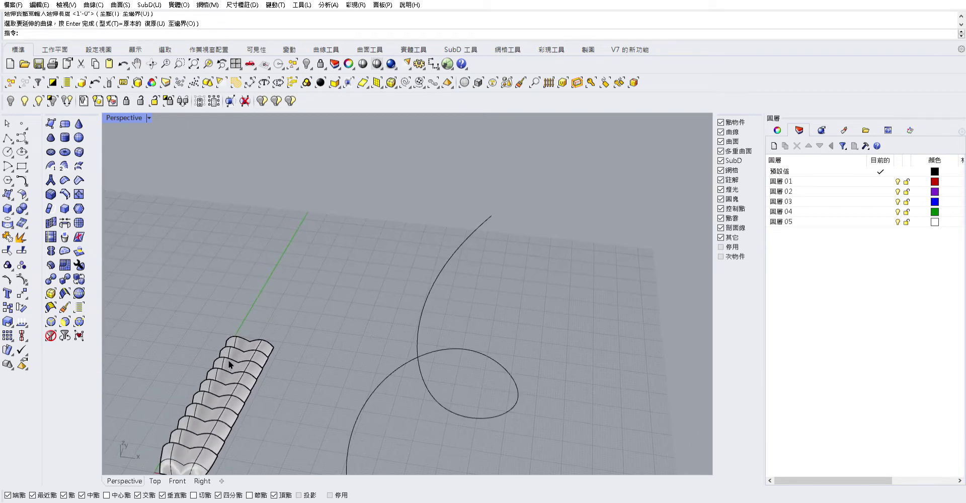
{"action": "mouse_move", "coordinate": [354, 339]}
{"action": "right_mouse_down"}
{"action": "mouse_move", "coordinate": [270, 386]}
{"action": "mouse_move", "coordinate": [375, 302]}
{"action": "mouse_move", "coordinate": [336, 406]}
{"action": "right_mouse_up"}
{"action": "left_click", "coordinate": [335, 405]}
{"action": "left_click", "coordinate": [272, 396]}
{"action": "left_click", "coordinate": [291, 400]}
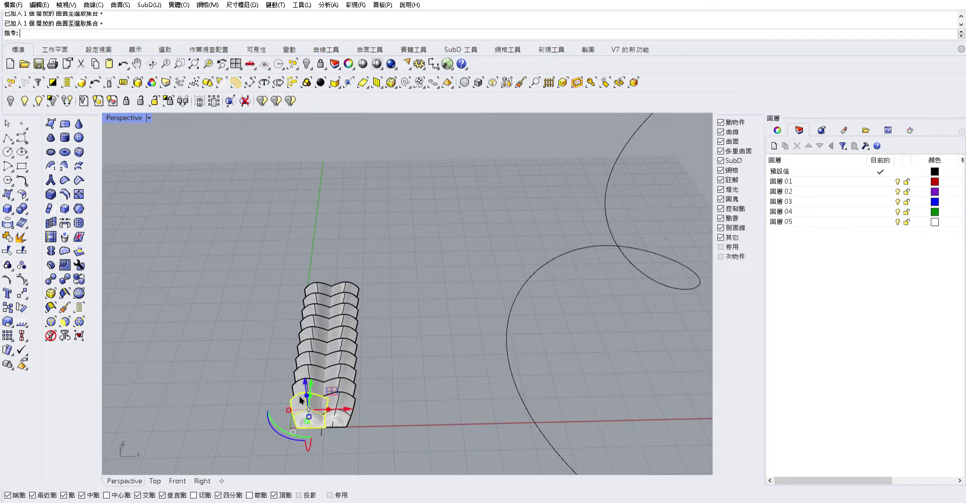
{"action": "scroll", "coordinate": [289, 400], "scroll_direction": "up", "scroll_amount": 3}
{"action": "left_click", "coordinate": [259, 451]}
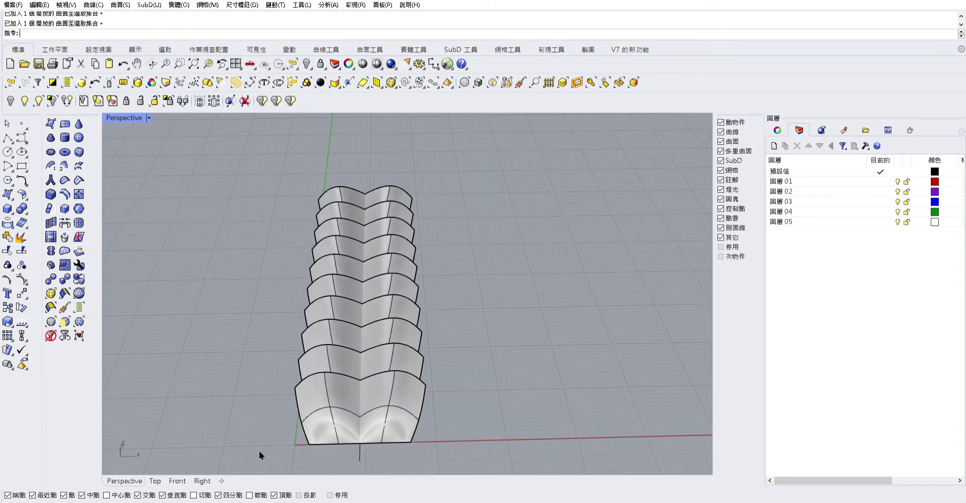
{"action": "left_click_drag", "start_coordinate": [279, 461], "coordinate": [622, 105]}
{"action": "right_click_drag", "start_coordinate": [525, 226], "coordinate": [410, 255]}
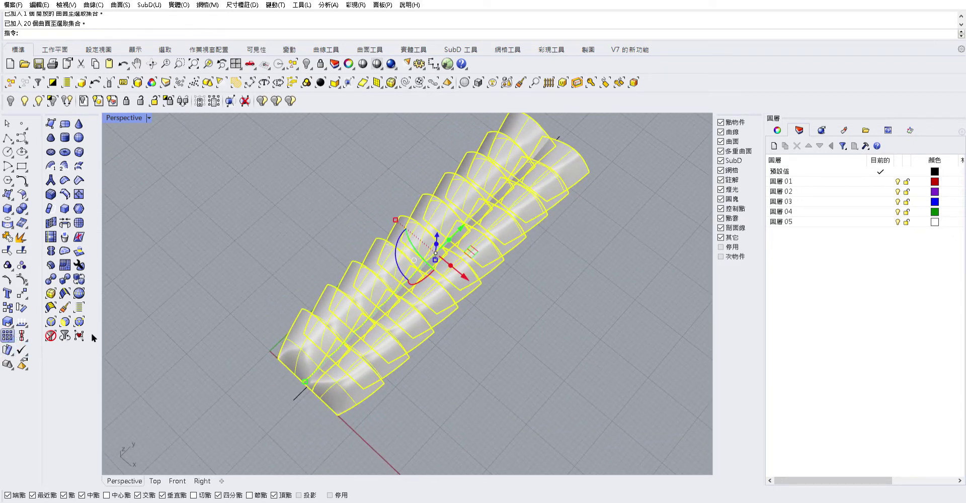
{"action": "type", "text": "2"}
{"action": "key", "text": "Return"}
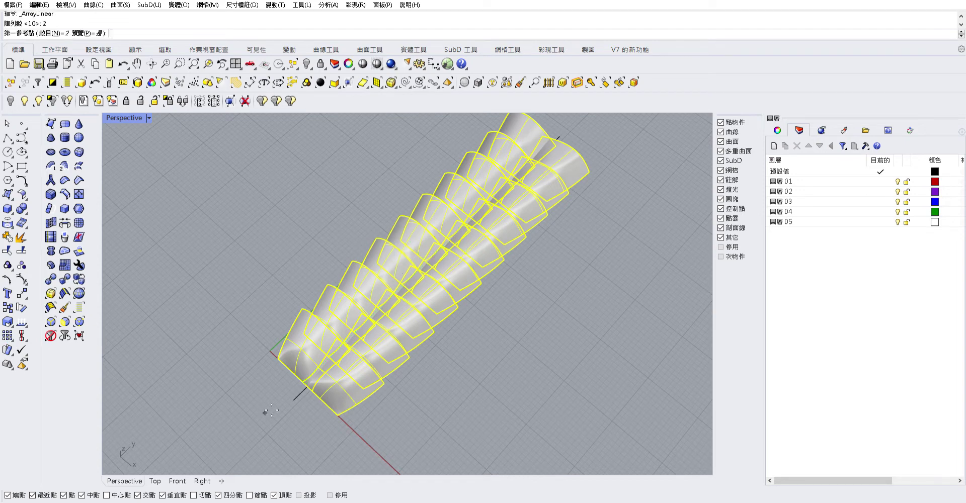
{"action": "left_click", "coordinate": [277, 357]}
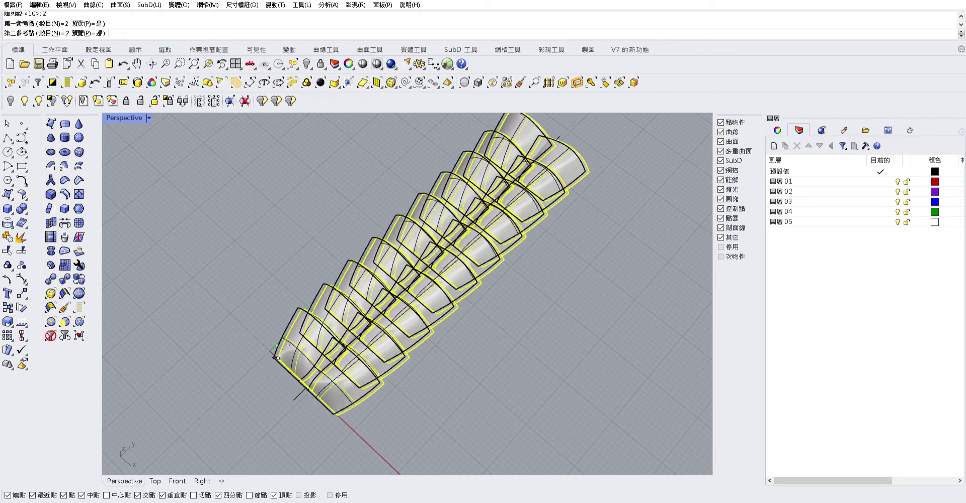
{"action": "right_click_drag", "start_coordinate": [287, 256], "coordinate": [211, 372], "text": "shift"}
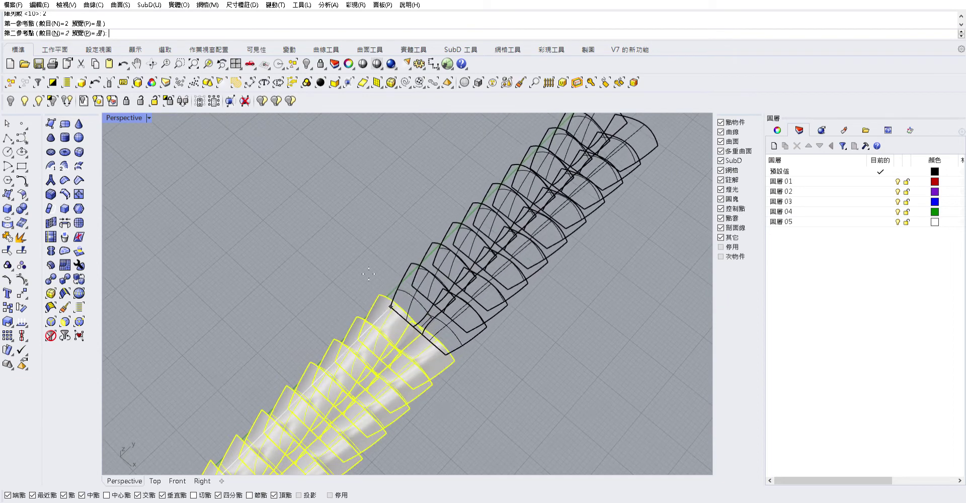
{"action": "left_click", "coordinate": [321, 237]}
{"action": "scroll", "coordinate": [317, 246], "scroll_direction": "down", "scroll_amount": 5}
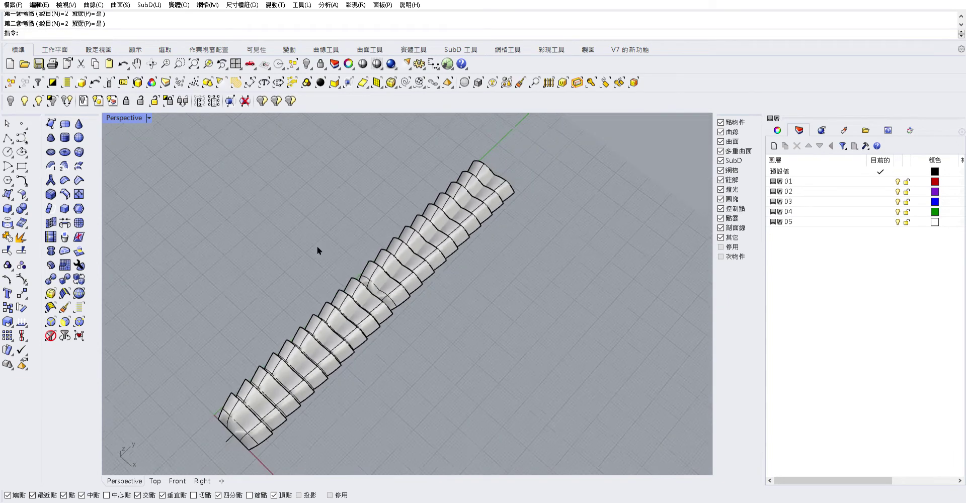
{"action": "mouse_move", "coordinate": [317, 246]}
{"action": "right_mouse_down"}
{"action": "mouse_move", "coordinate": [454, 330]}
{"action": "mouse_move", "coordinate": [416, 345]}
{"action": "mouse_move", "coordinate": [421, 288]}
{"action": "mouse_move", "coordinate": [413, 284]}
{"action": "right_mouse_up"}
{"action": "key", "text": "ctrl+z"}
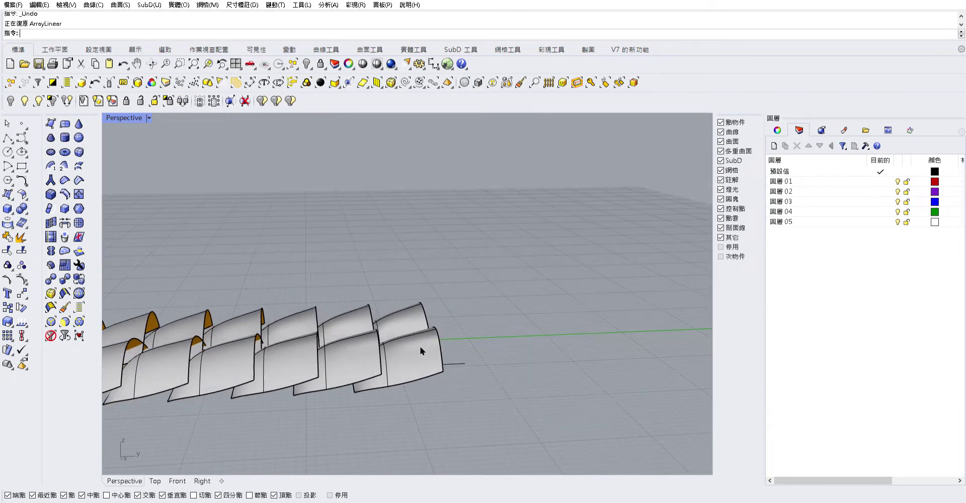
{"action": "right_click_drag", "start_coordinate": [419, 347], "coordinate": [361, 383]}
{"action": "scroll", "coordinate": [362, 382], "scroll_direction": "up", "scroll_amount": 3}
{"action": "key", "text": "Return"}
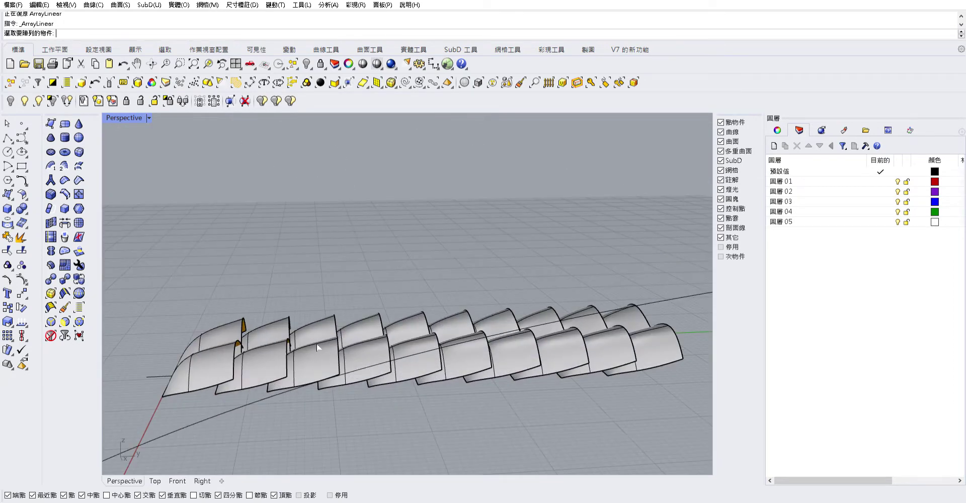
{"action": "key", "text": "Escape"}
{"action": "left_click", "coordinate": [285, 351]}
{"action": "mouse_move", "coordinate": [221, 361]}
{"action": "right_mouse_down"}
{"action": "mouse_move", "coordinate": [232, 336]}
{"action": "mouse_move", "coordinate": [390, 282]}
{"action": "right_mouse_up"}
{"action": "key", "text": "Escape"}
{"action": "left_click", "coordinate": [231, 336]}
{"action": "key", "text": "Escape"}
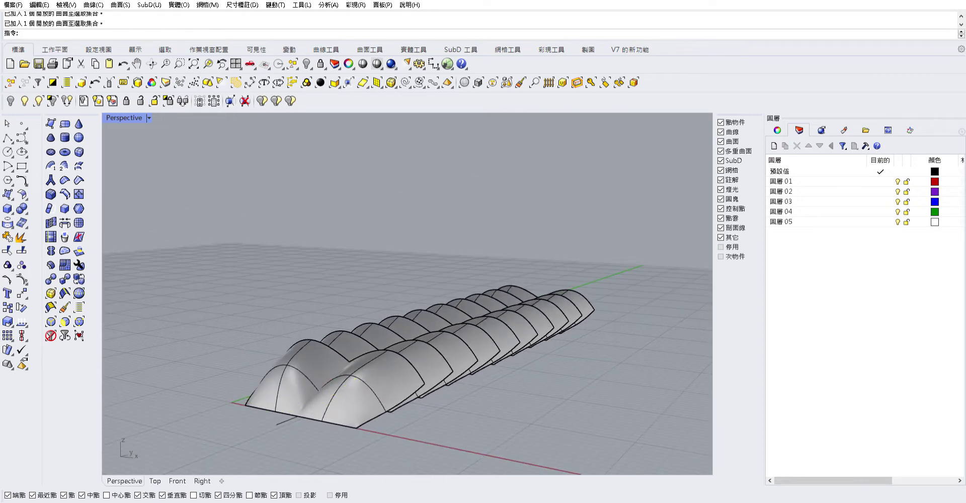
{"action": "left_click", "coordinate": [334, 63]}
{"action": "right_click_drag", "start_coordinate": [388, 168], "coordinate": [331, 269]}
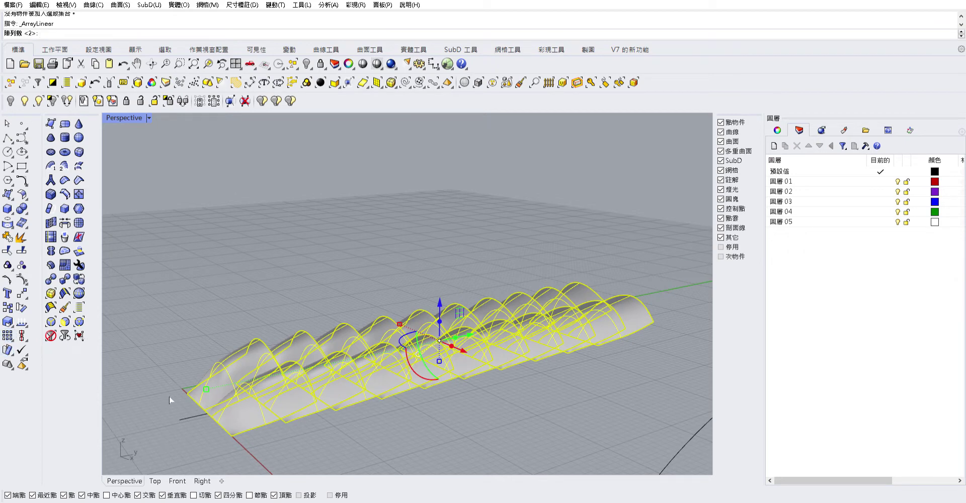
{"action": "key", "text": "Return"}
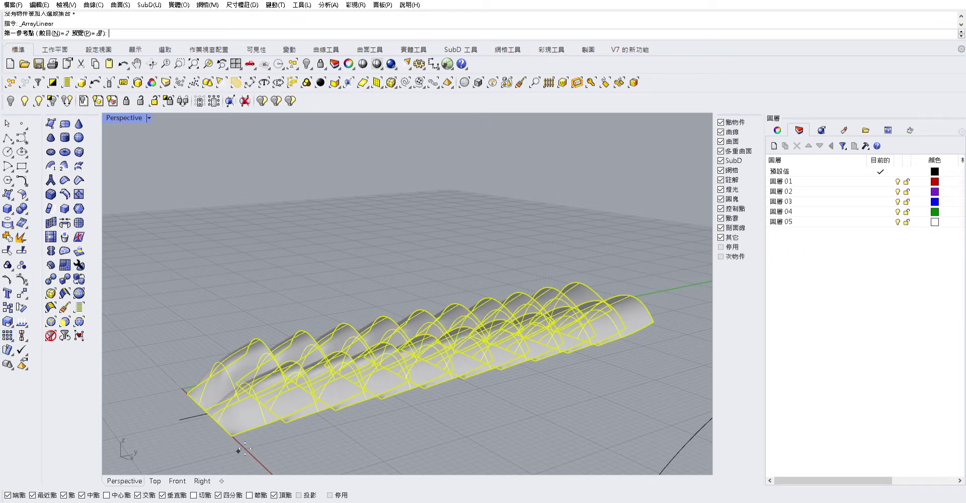
{"action": "left_click", "coordinate": [232, 436]}
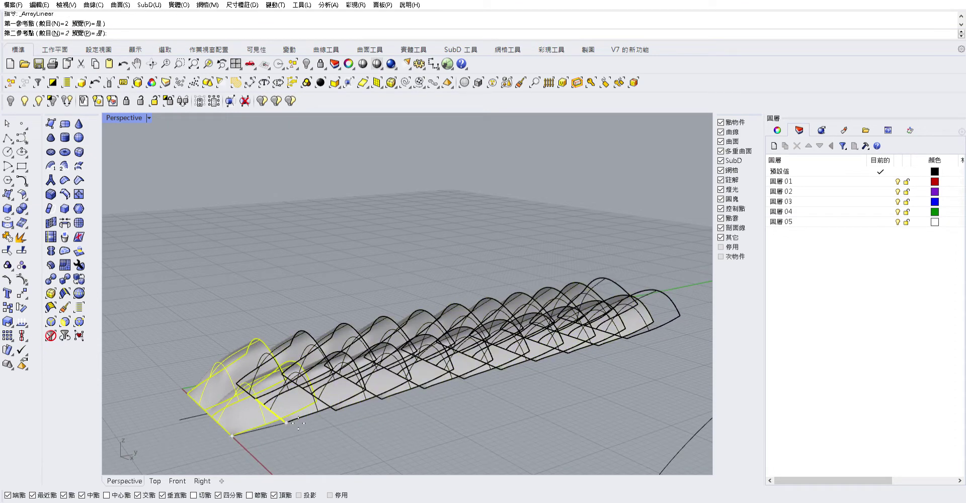
{"action": "left_click", "coordinate": [292, 418]}
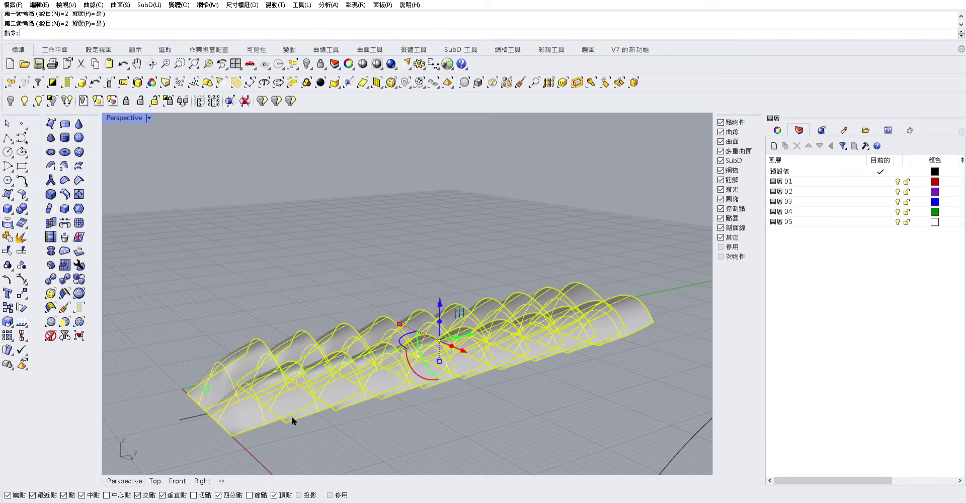
{"action": "key", "text": "Escape"}
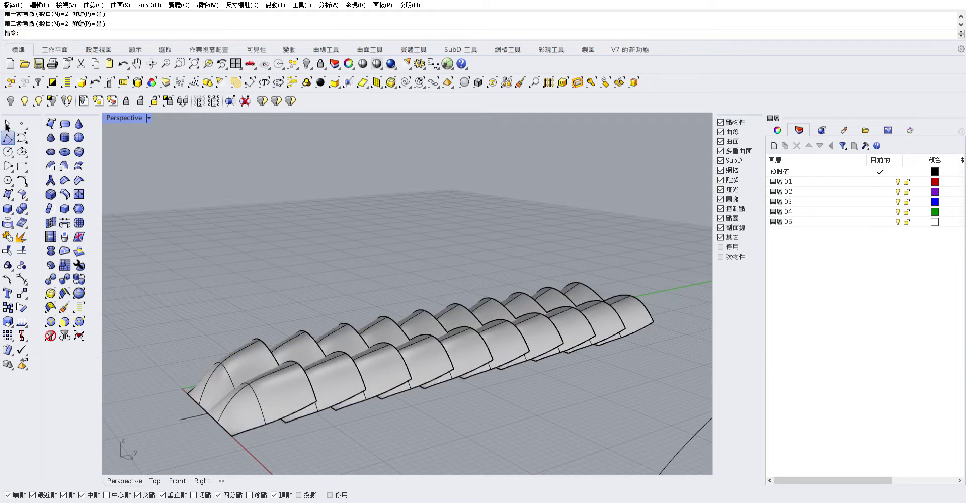
Step: Draw a short reference polyline along the strip's front edge
{"action": "left_click", "coordinate": [7, 137]}
{"action": "left_click", "coordinate": [232, 436]}
{"action": "left_click", "coordinate": [282, 421]}
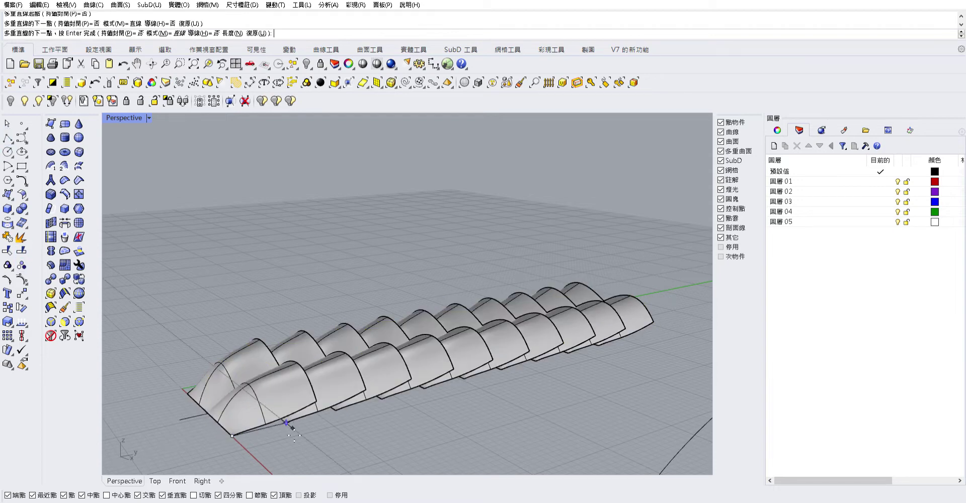
{"action": "key", "text": "Return"}
{"action": "left_click", "coordinate": [260, 430]}
{"action": "left_click", "coordinate": [216, 442]}
{"action": "left_click", "coordinate": [246, 431]}
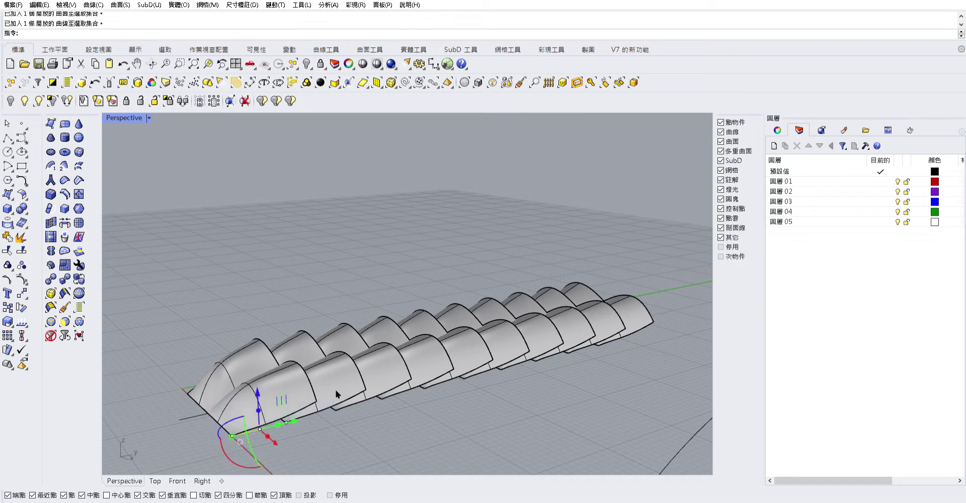
Step: Move the reference line from the strip's front corner to its far end
{"action": "left_click", "coordinate": [21, 293]}
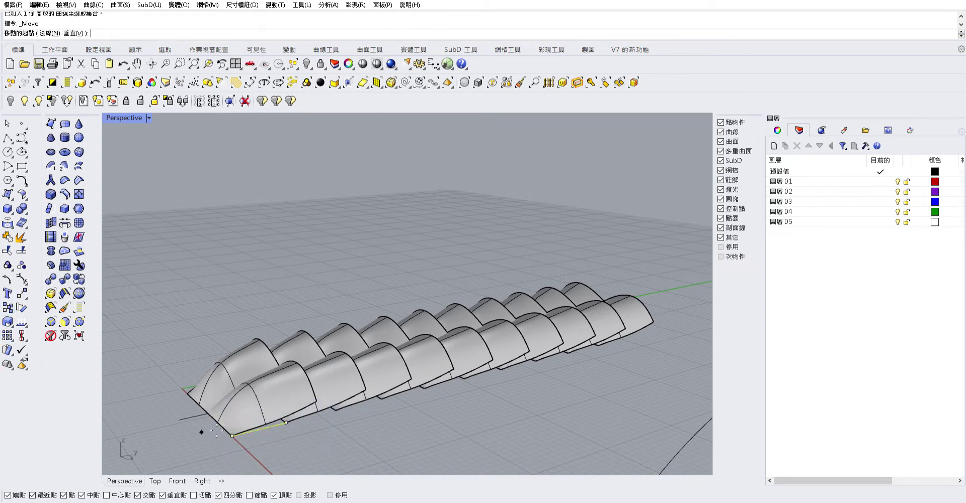
{"action": "left_click", "coordinate": [233, 435]}
{"action": "left_click", "coordinate": [599, 345]}
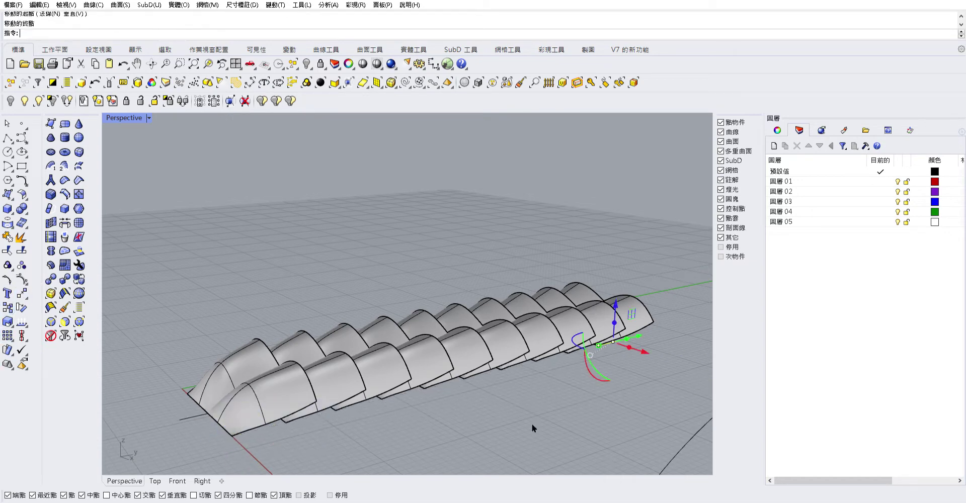
{"action": "key", "text": "Return"}
{"action": "key", "text": "Escape"}
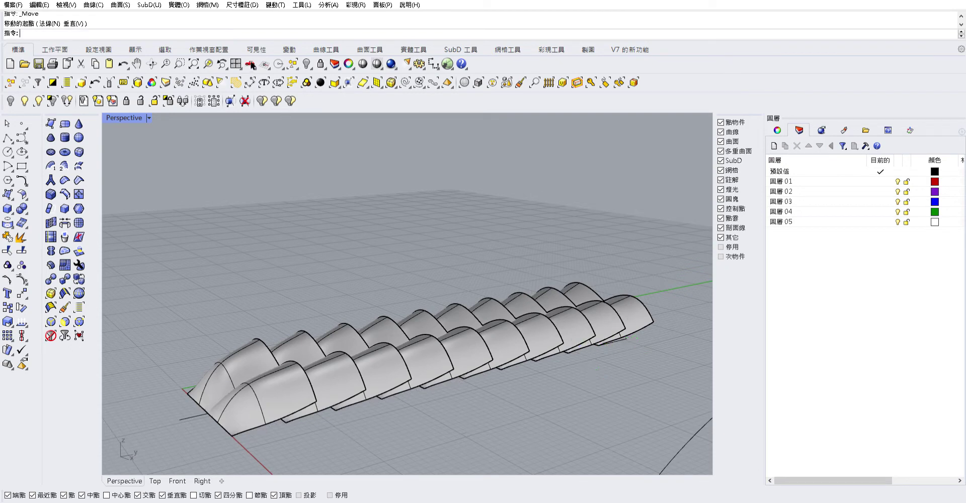
Step: Array all 20 panels linearly, count 2, from the strip's corner to its far end
{"action": "left_click", "coordinate": [360, 81]}
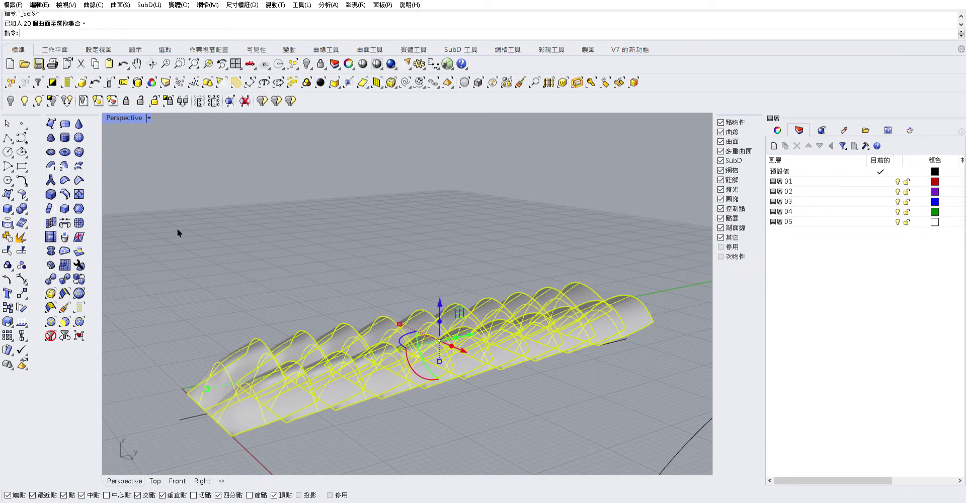
{"action": "left_click", "coordinate": [12, 336]}
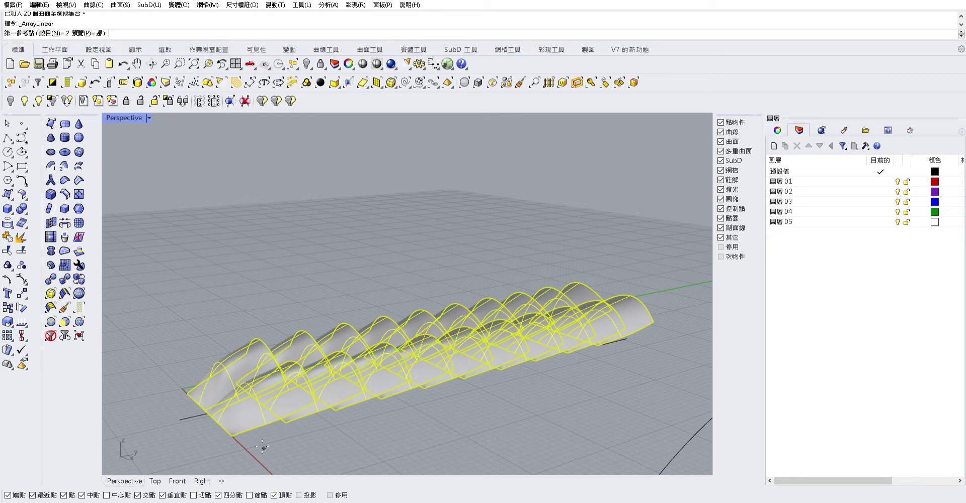
{"action": "left_click", "coordinate": [232, 435]}
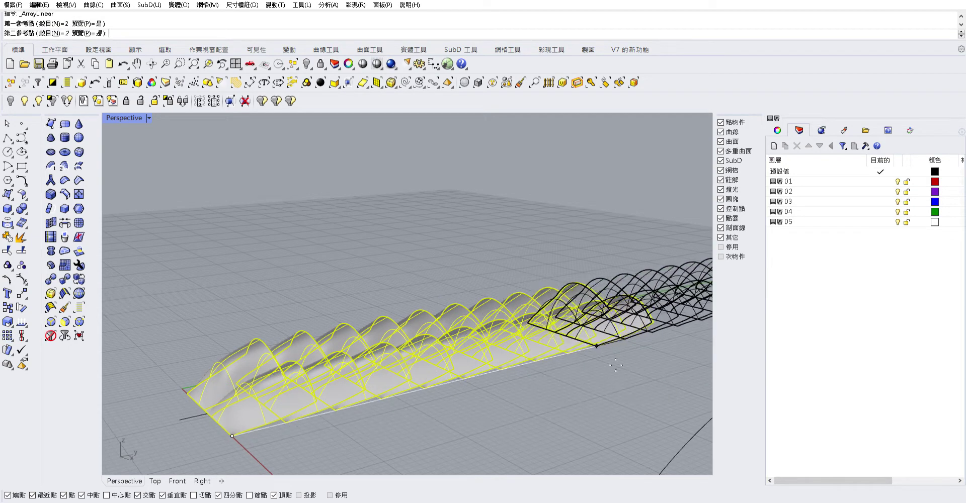
{"action": "left_click", "coordinate": [614, 343]}
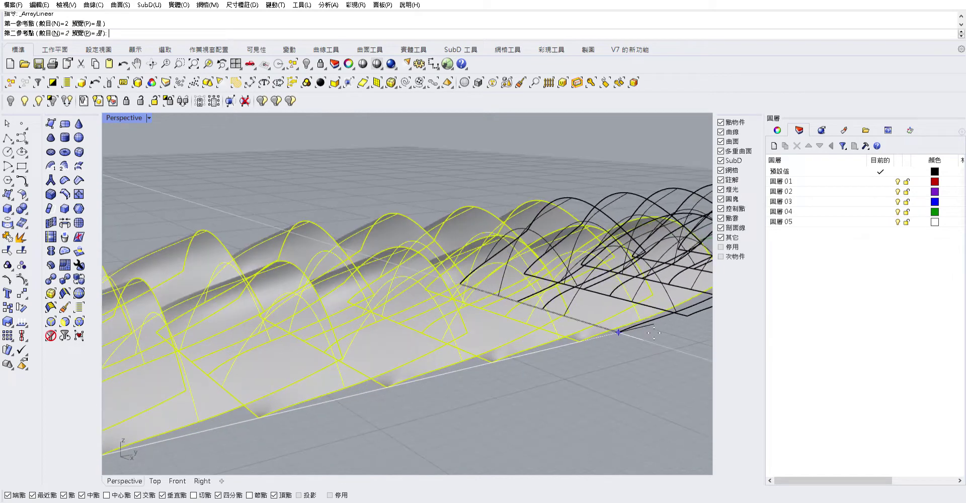
{"action": "scroll", "coordinate": [466, 420], "scroll_direction": "down", "scroll_amount": 5}
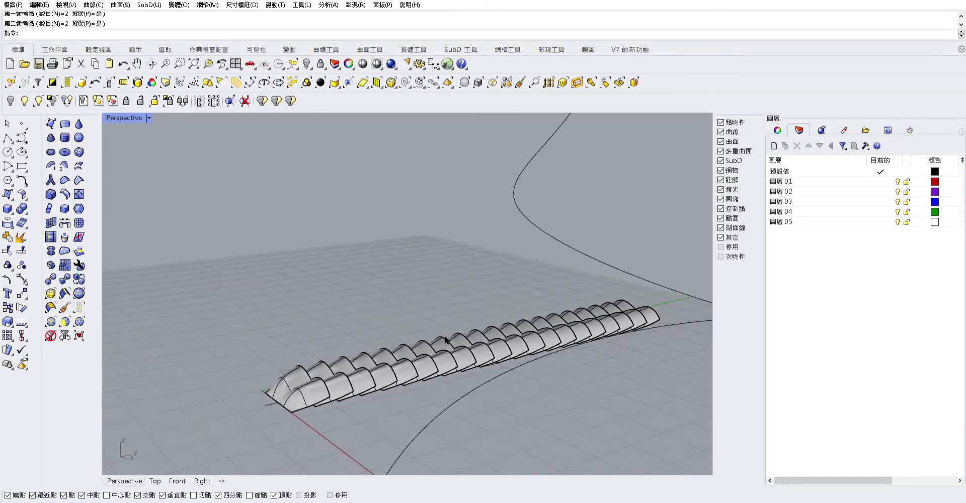
{"action": "mouse_move", "coordinate": [466, 420]}
{"action": "right_mouse_down"}
{"action": "mouse_move", "coordinate": [551, 336]}
{"action": "mouse_move", "coordinate": [503, 237]}
{"action": "mouse_move", "coordinate": [475, 231]}
{"action": "right_mouse_up"}
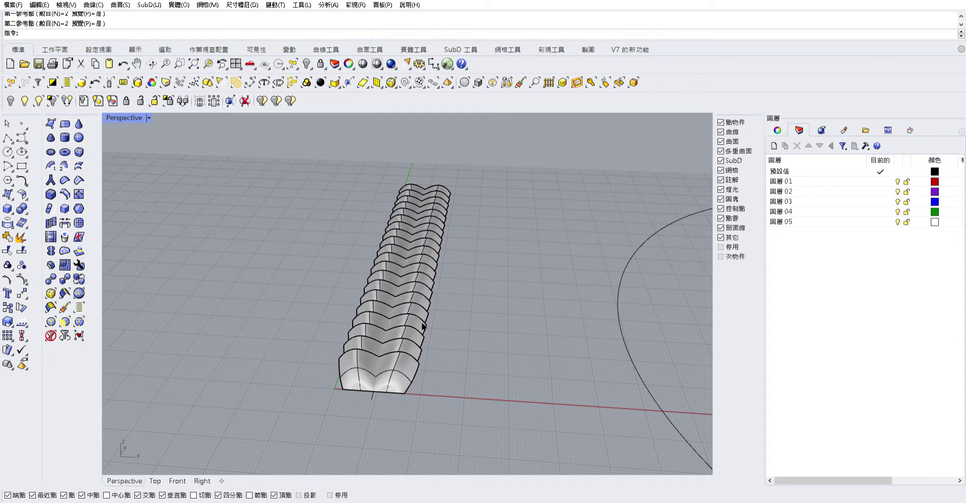
Step: Copy all 40 panels and the reference line sideways into a second, parallel strip
{"action": "left_click", "coordinate": [366, 84]}
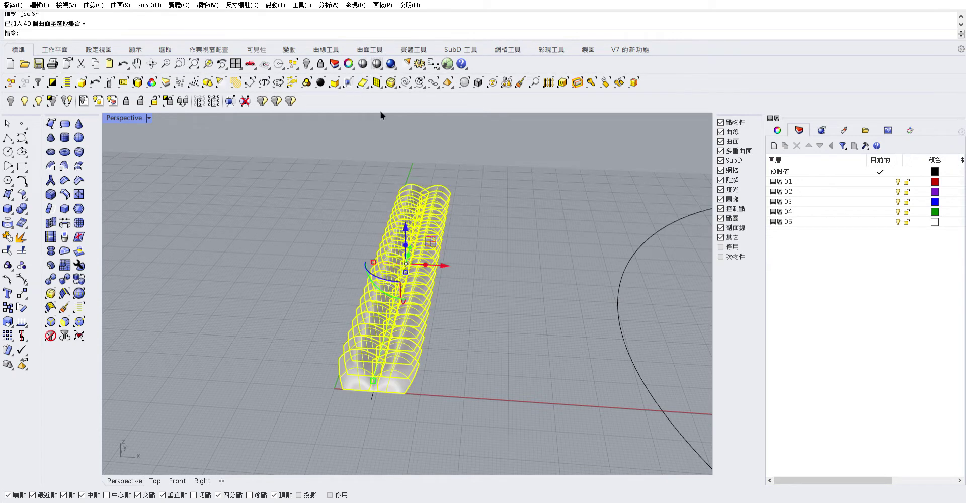
{"action": "scroll", "coordinate": [354, 402], "scroll_direction": "up", "scroll_amount": 2}
{"action": "left_click", "coordinate": [378, 390], "text": "shift"}
{"action": "scroll", "coordinate": [383, 353], "scroll_direction": "down", "scroll_amount": 2}
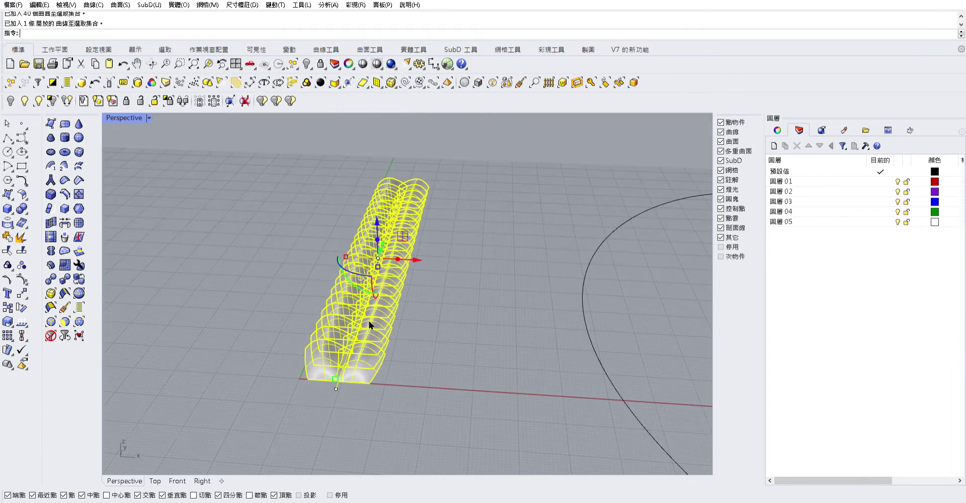
{"action": "left_click_drag", "start_coordinate": [423, 258], "coordinate": [554, 258], "text": "alt"}
{"action": "key", "text": "Escape"}
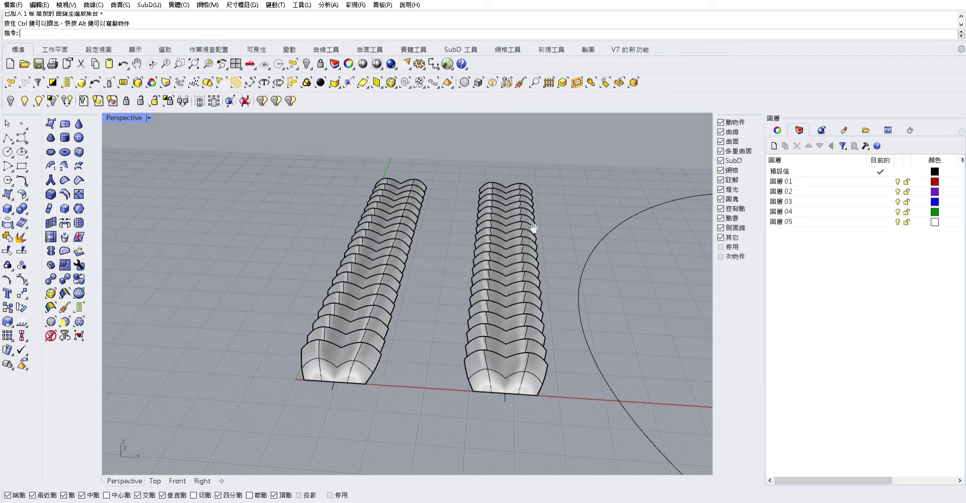
Step: Select only the right strip's 40 panels and group them
{"action": "scroll", "coordinate": [381, 334], "scroll_direction": "up", "scroll_amount": 3}
{"action": "scroll", "coordinate": [381, 335], "scroll_direction": "down", "scroll_amount": 3}
{"action": "left_click", "coordinate": [398, 347]}
{"action": "left_click", "coordinate": [306, 261]}
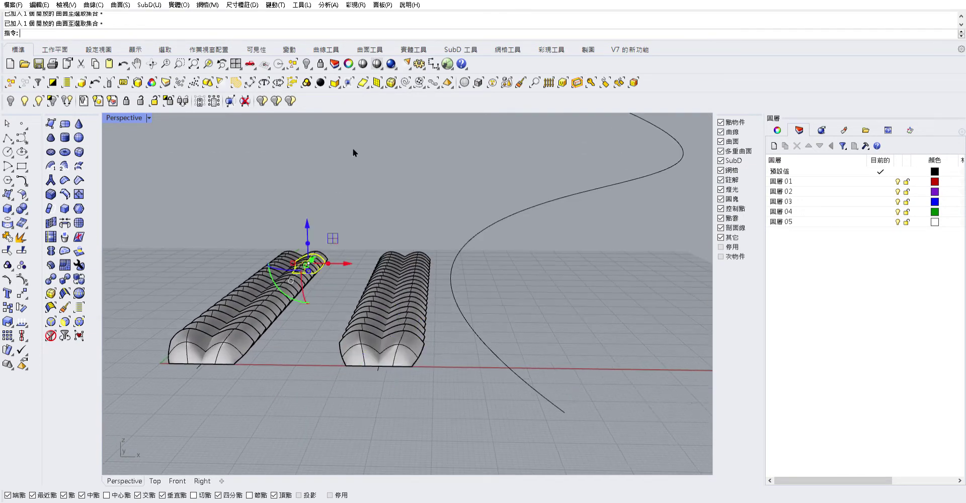
{"action": "left_click", "coordinate": [352, 148]}
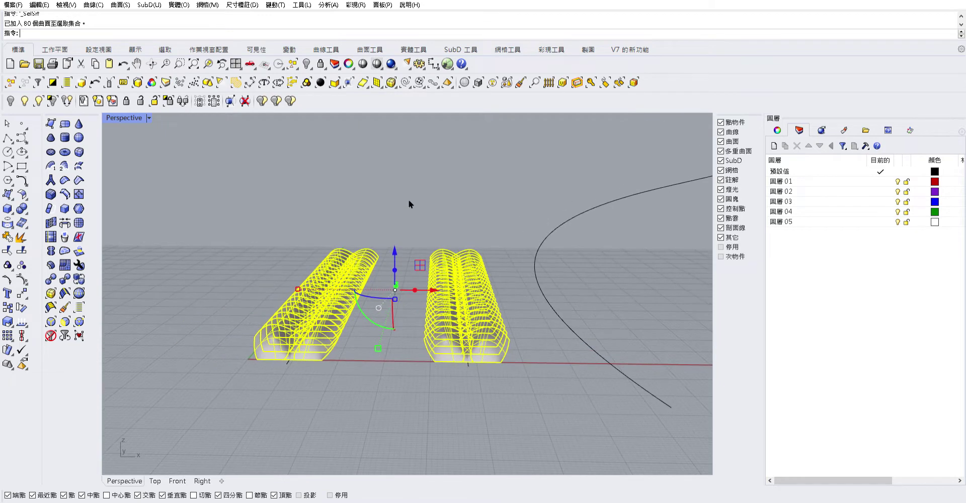
{"action": "left_click_drag", "start_coordinate": [403, 199], "coordinate": [201, 384], "text": "ctrl"}
{"action": "key", "text": "ctrl+g"}
{"action": "left_click", "coordinate": [200, 370]}
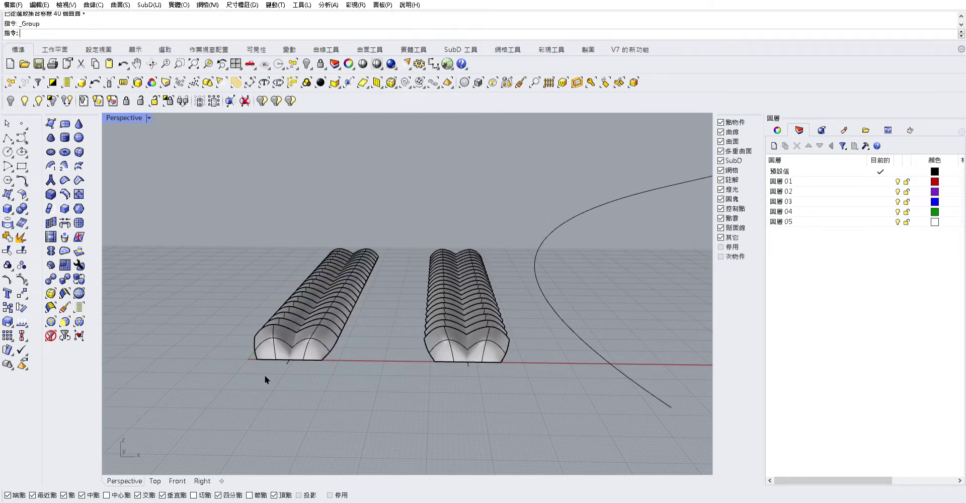
{"action": "right_click_drag", "start_coordinate": [265, 375], "coordinate": [403, 380]}
{"action": "left_click", "coordinate": [403, 380]}
{"action": "right_click_drag", "start_coordinate": [280, 383], "coordinate": [240, 373]}
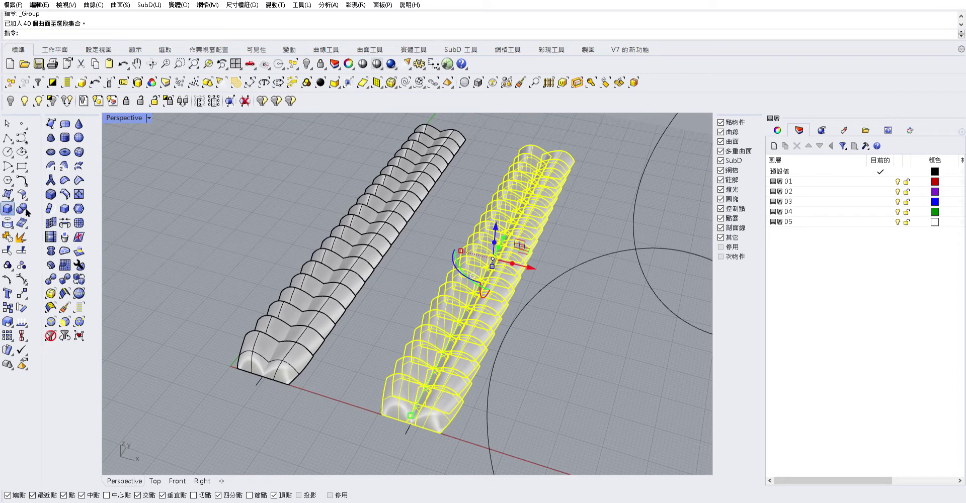
Step: Create a bounding box around the right strip with the output set to curves
{"action": "left_click", "coordinate": [66, 224]}
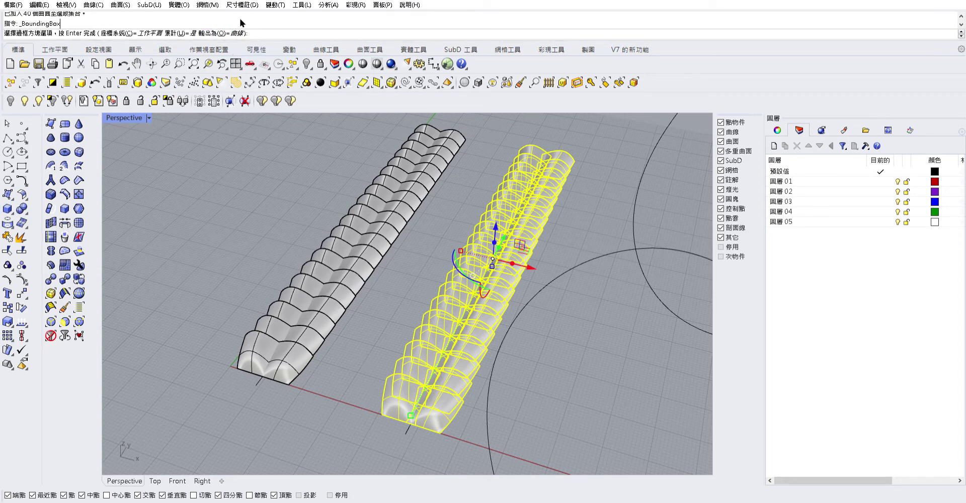
{"action": "left_click", "coordinate": [240, 33]}
{"action": "left_click", "coordinate": [59, 32]}
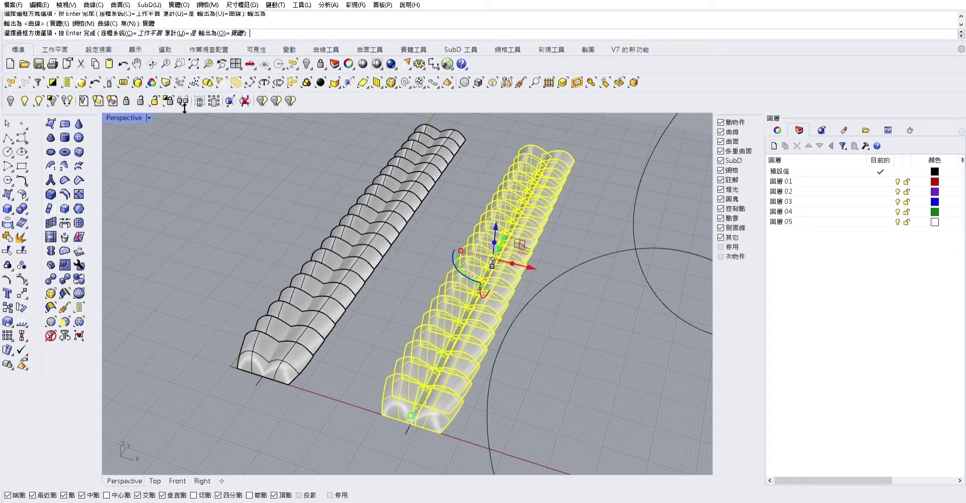
{"action": "left_click", "coordinate": [231, 33]}
{"action": "left_click", "coordinate": [104, 33]}
{"action": "key", "text": "Return"}
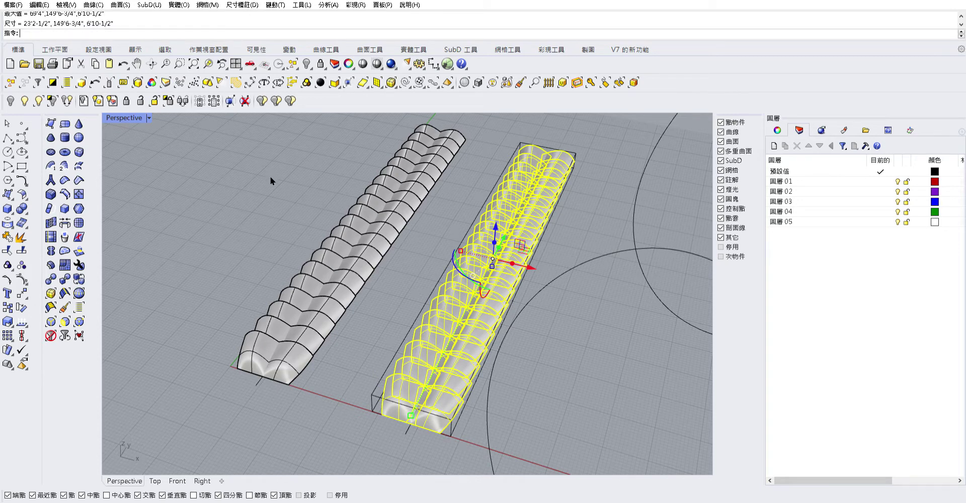
Step: Group the bounding box curves together
{"action": "left_click", "coordinate": [271, 177]}
{"action": "left_click", "coordinate": [81, 79]}
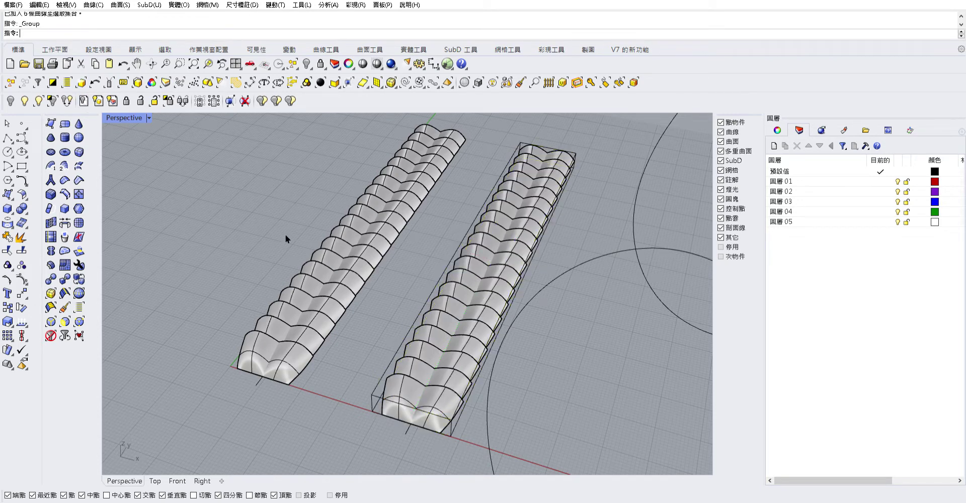
{"action": "right_click_drag", "start_coordinate": [355, 335], "coordinate": [338, 325]}
{"action": "left_click", "coordinate": [387, 370]}
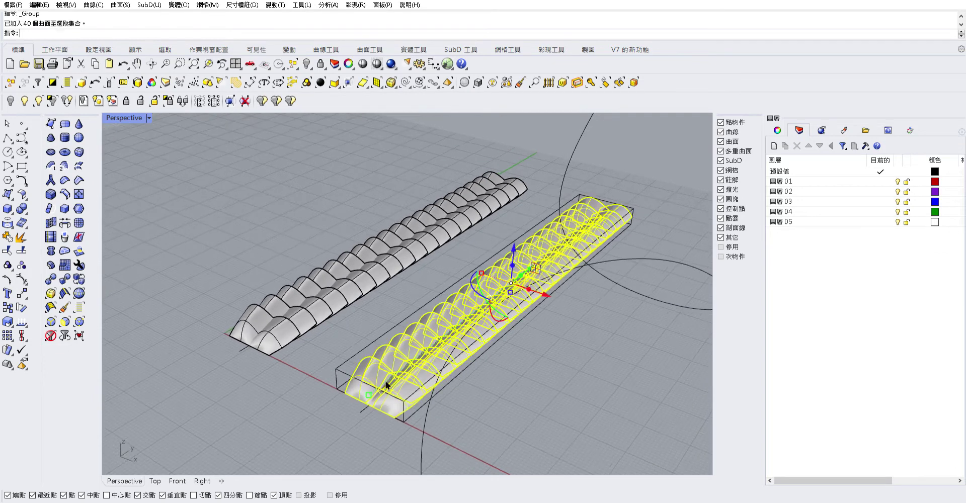
{"action": "key", "text": "Escape"}
{"action": "right_click_drag", "start_coordinate": [316, 414], "coordinate": [389, 383]}
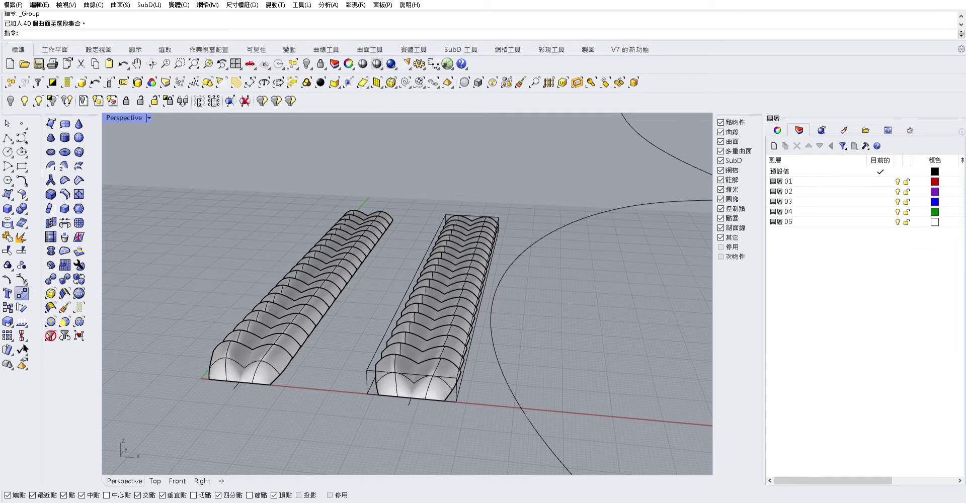
Step: Select the whole right ribbed strip as the object to be cage-controlled
{"action": "left_click", "coordinate": [445, 361]}
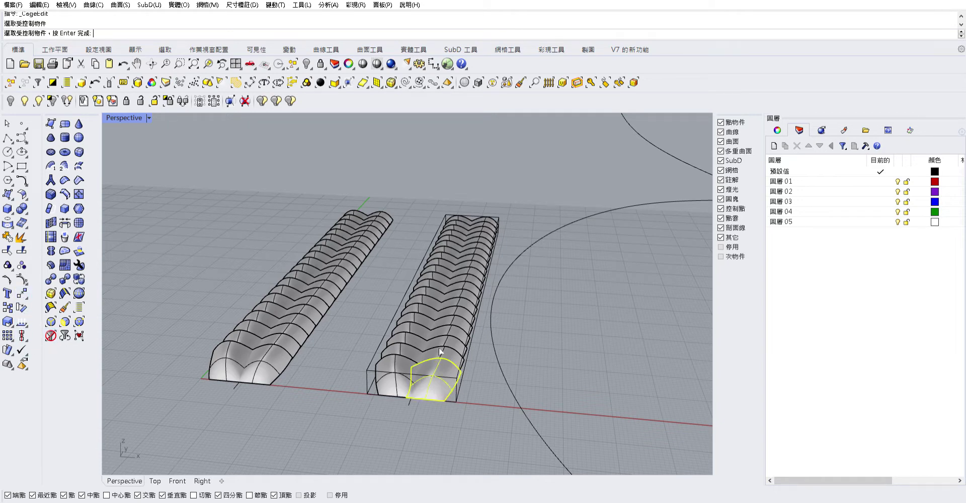
{"action": "left_click", "coordinate": [405, 351]}
{"action": "key", "text": "Return"}
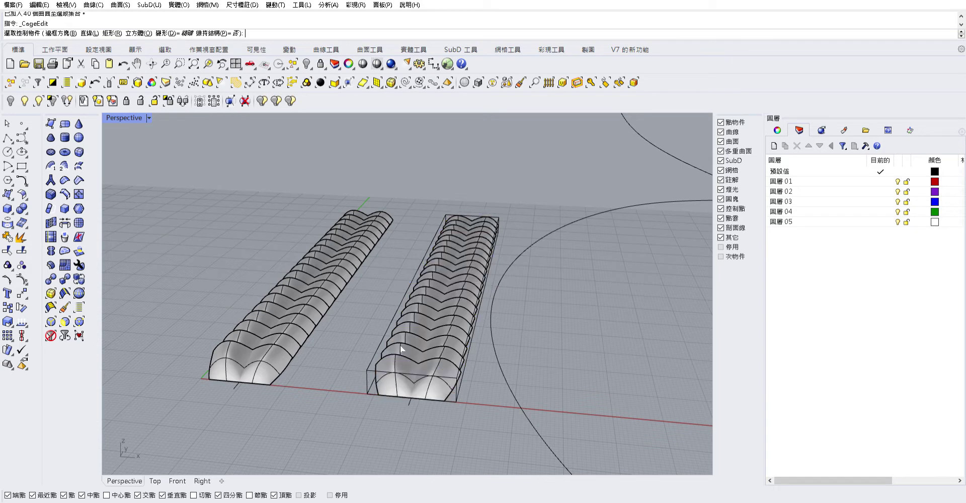
{"action": "left_click", "coordinate": [367, 375]}
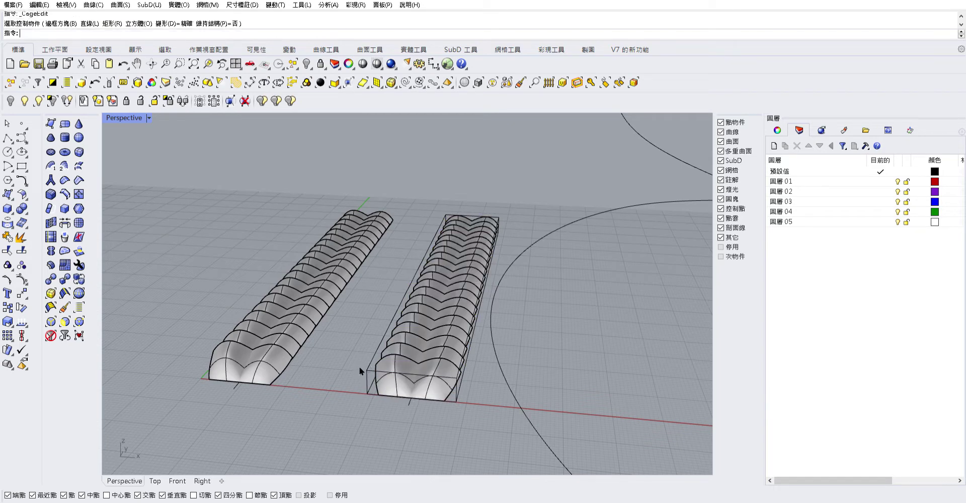
{"action": "left_click", "coordinate": [403, 347]}
{"action": "key", "text": "Return"}
{"action": "key", "text": "Return"}
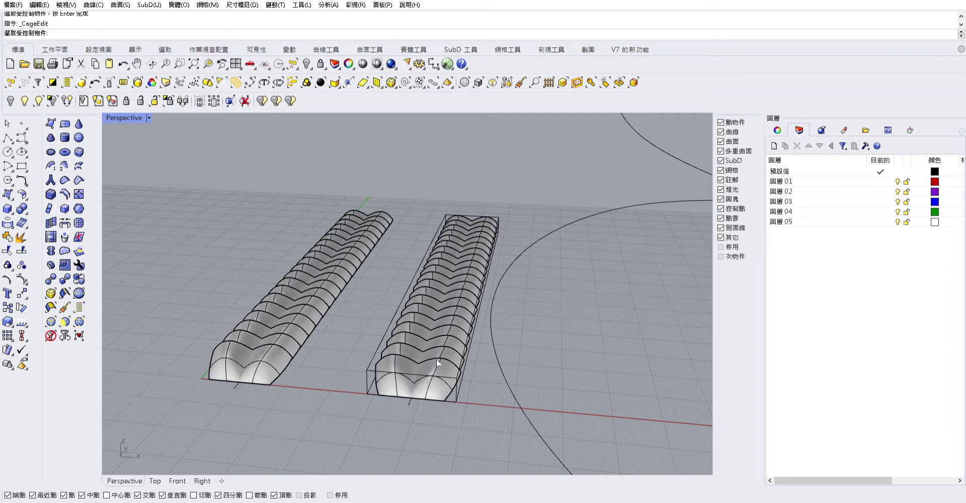
{"action": "left_click", "coordinate": [437, 360]}
{"action": "key", "text": "Return"}
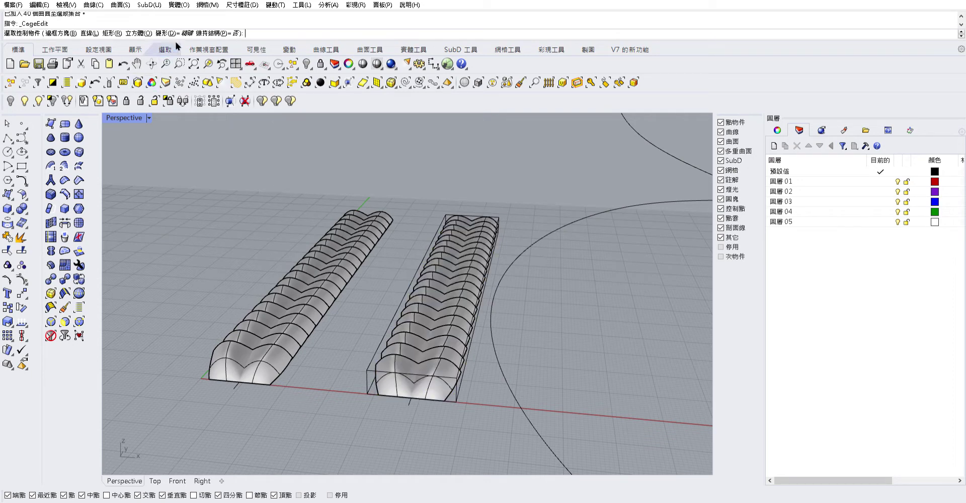
Step: Create a box cage around the strip from two diagonal corners
{"action": "left_click", "coordinate": [133, 27]}
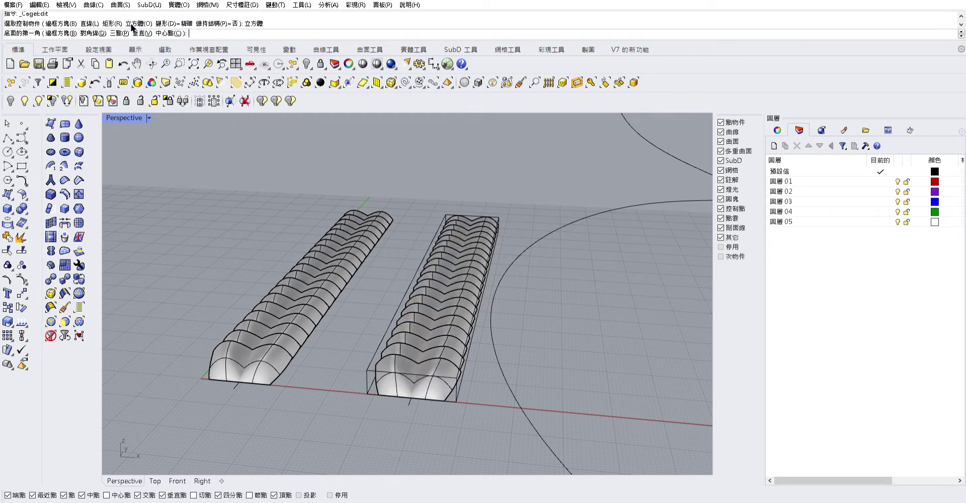
{"action": "scroll", "coordinate": [299, 189], "scroll_direction": "up", "scroll_amount": 2}
{"action": "right_click_drag", "start_coordinate": [299, 189], "coordinate": [259, 280]}
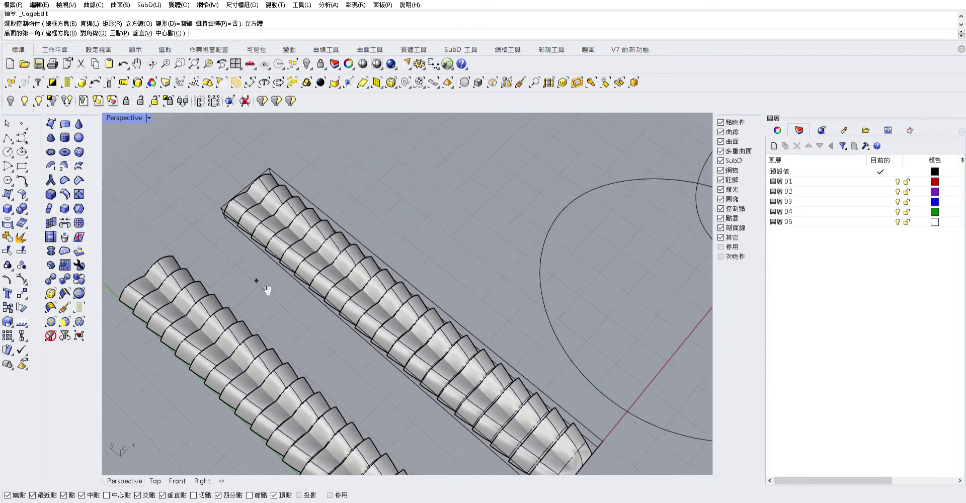
{"action": "scroll", "coordinate": [280, 254], "scroll_direction": "up", "scroll_amount": 2}
{"action": "scroll", "coordinate": [280, 254], "scroll_direction": "down", "scroll_amount": 2}
{"action": "right_click_drag", "start_coordinate": [269, 231], "coordinate": [317, 144]}
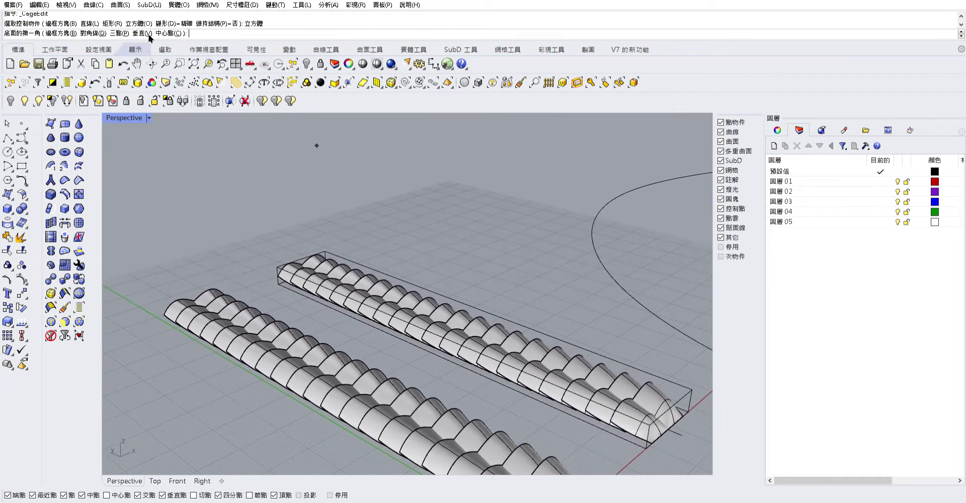
{"action": "left_click", "coordinate": [93, 33]}
{"action": "left_click", "coordinate": [276, 274]}
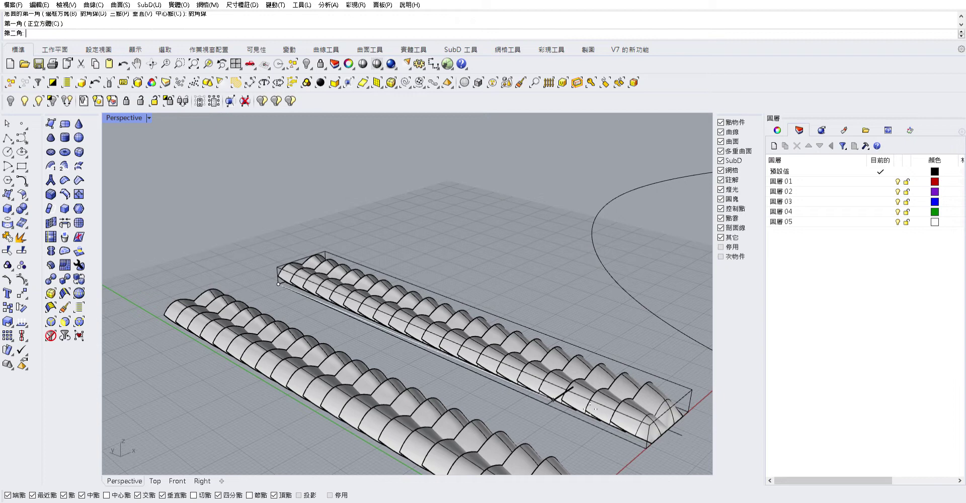
{"action": "left_click", "coordinate": [696, 374]}
{"action": "mouse_move", "coordinate": [696, 375]}
{"action": "right_mouse_down"}
{"action": "mouse_move", "coordinate": [478, 210]}
{"action": "mouse_move", "coordinate": [390, 228]}
{"action": "right_mouse_up"}
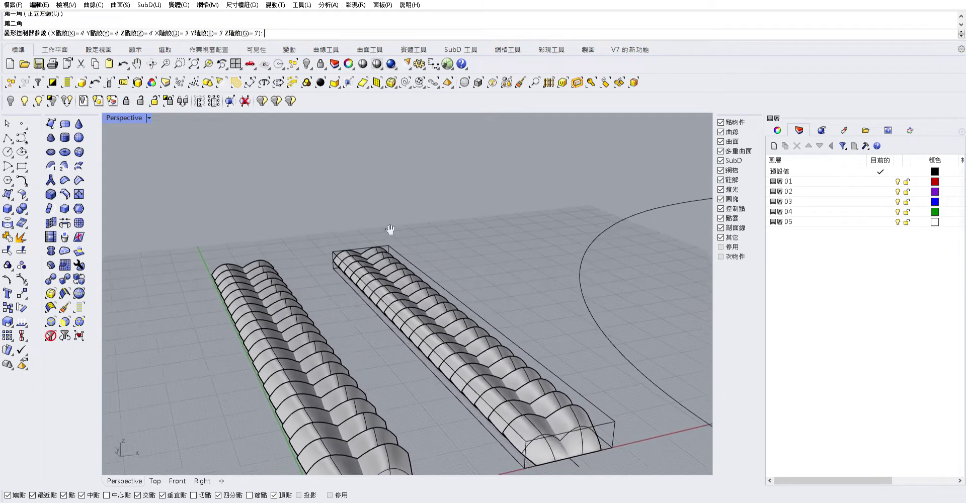
Step: Set the cage to 12 × 12 × 3 control points and accept
{"action": "left_click", "coordinate": [63, 33]}
{"action": "type", "text": "12"}
{"action": "key", "text": "Return"}
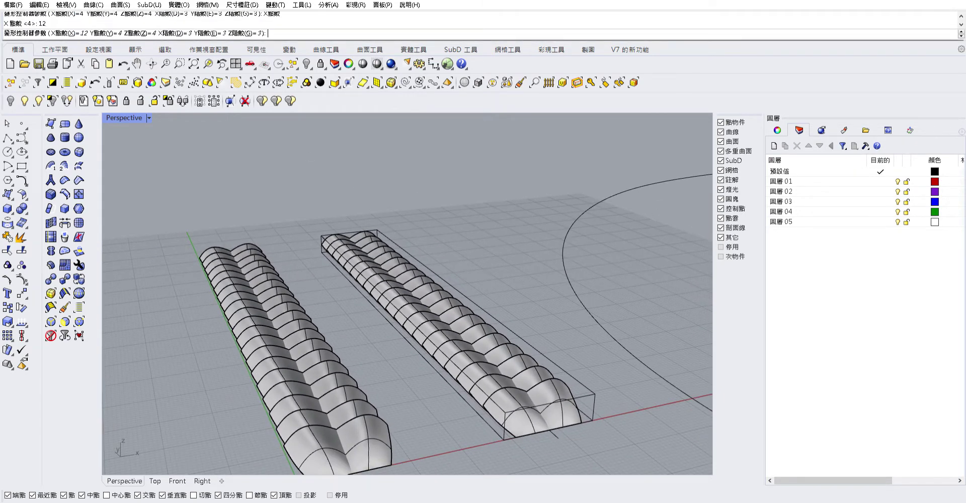
{"action": "left_click", "coordinate": [112, 33]}
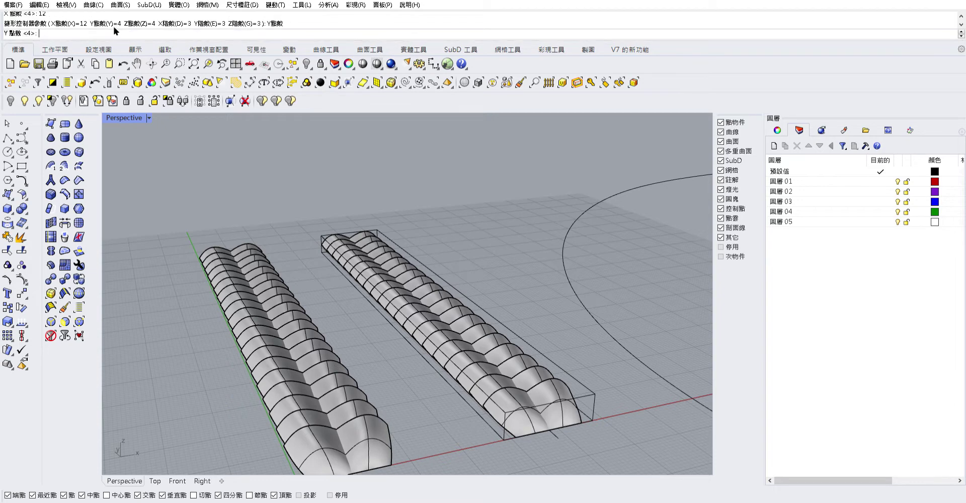
{"action": "type", "text": "12"}
{"action": "key", "text": "Return"}
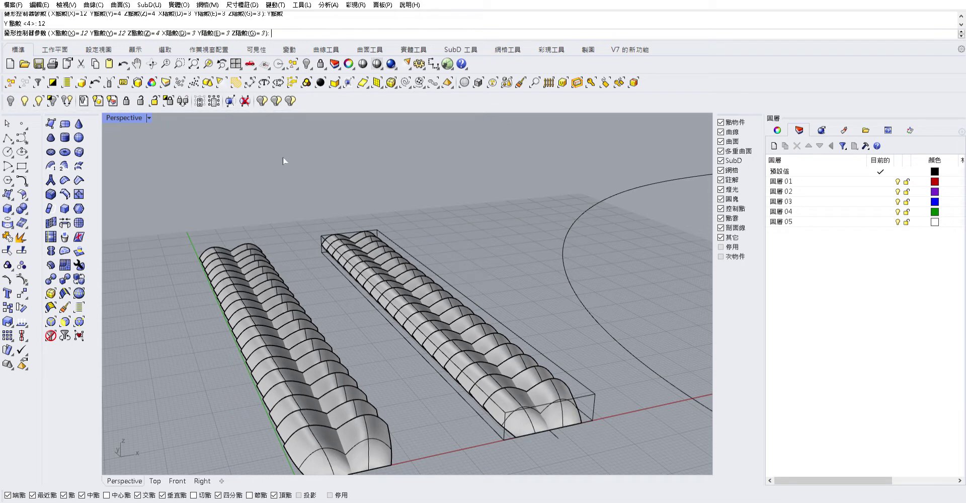
{"action": "left_click", "coordinate": [144, 33]}
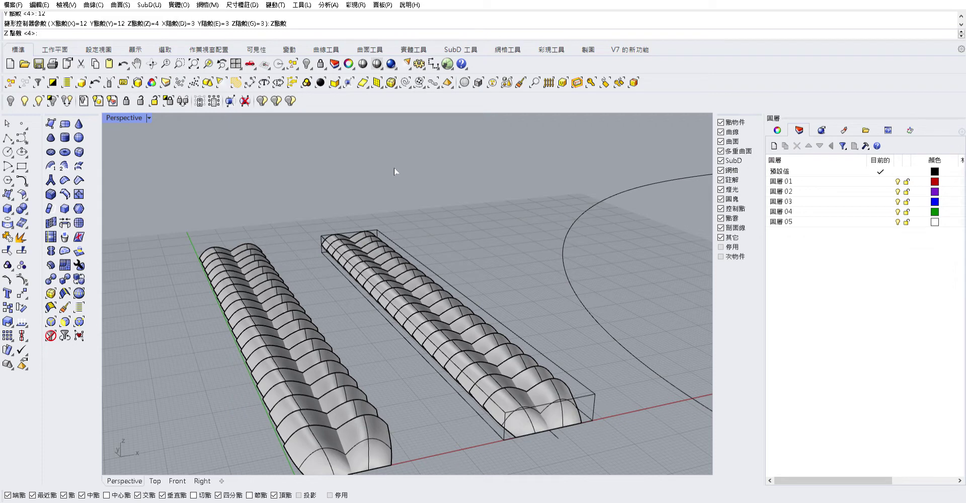
{"action": "type", "text": "3"}
{"action": "key", "text": "Return"}
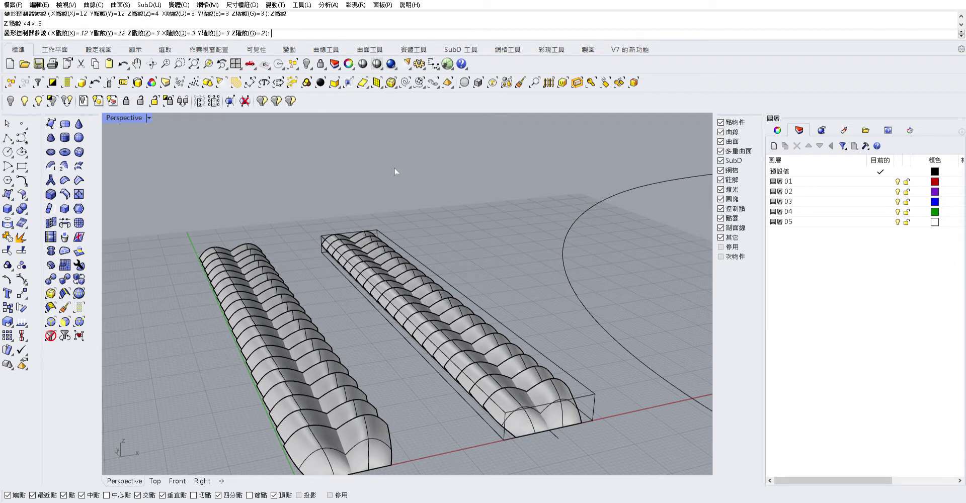
{"action": "scroll", "coordinate": [395, 168], "scroll_direction": "up", "scroll_amount": 1}
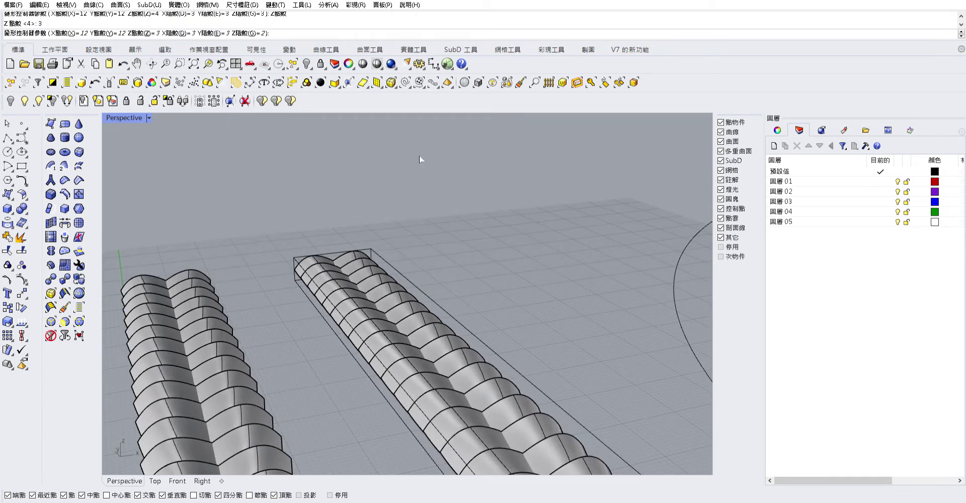
{"action": "scroll", "coordinate": [423, 155], "scroll_direction": "down", "scroll_amount": 3}
{"action": "key", "text": "Return"}
{"action": "key", "text": "Return"}
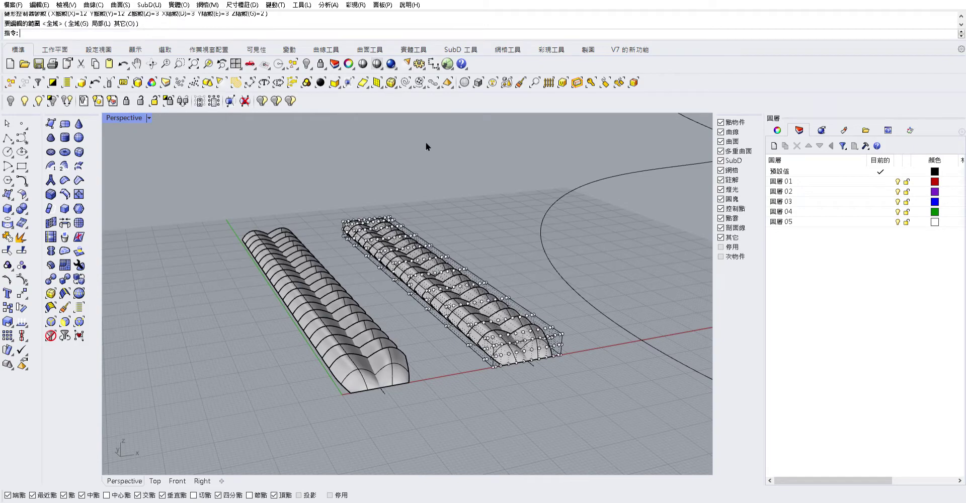
{"action": "mouse_move", "coordinate": [497, 241]}
{"action": "right_mouse_down"}
{"action": "mouse_move", "coordinate": [397, 341]}
{"action": "mouse_move", "coordinate": [403, 330]}
{"action": "right_mouse_up"}
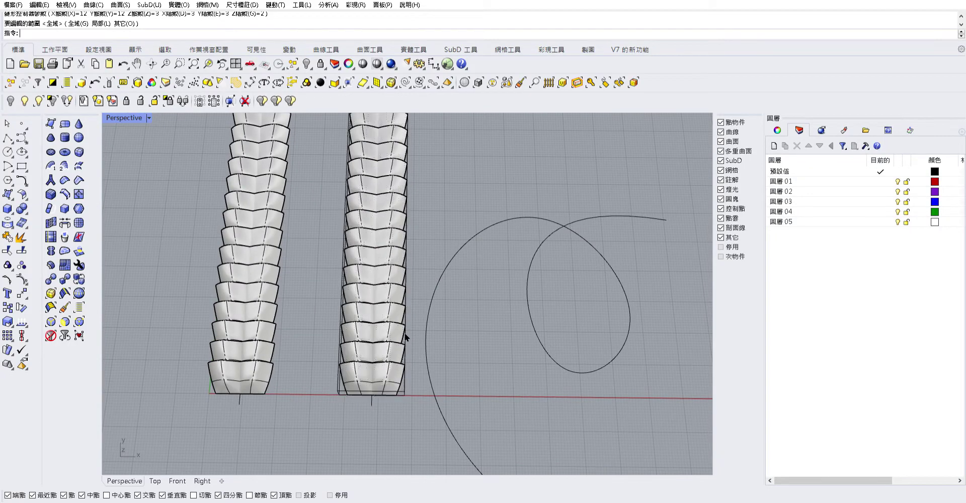
{"action": "right_click_drag", "start_coordinate": [405, 336], "coordinate": [378, 308]}
{"action": "left_click", "coordinate": [378, 308]}
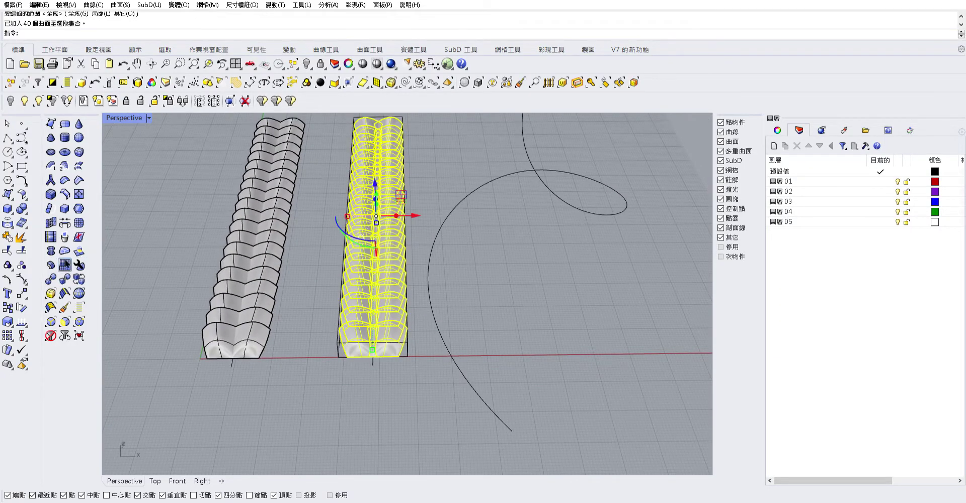
{"action": "left_click", "coordinate": [8, 349]}
{"action": "left_click", "coordinate": [366, 357]}
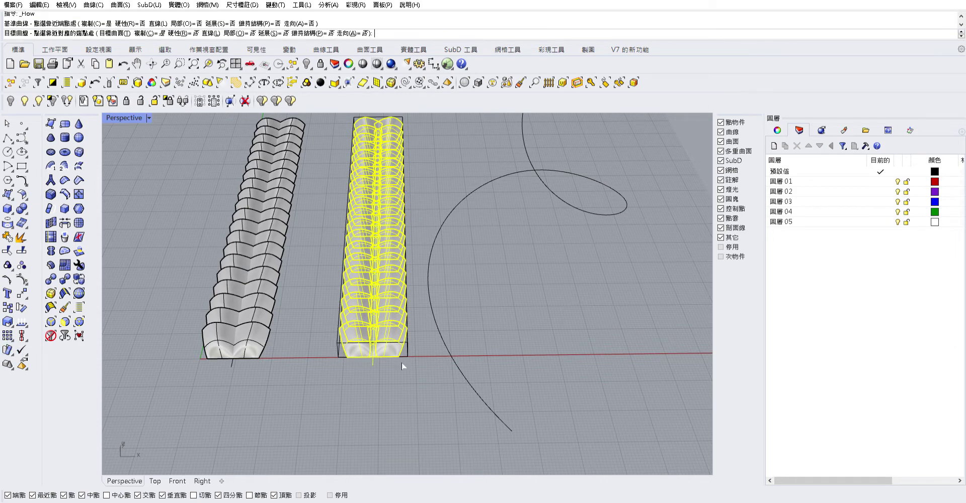
{"action": "left_click", "coordinate": [465, 367]}
{"action": "mouse_move", "coordinate": [373, 247]}
{"action": "right_mouse_down"}
{"action": "mouse_move", "coordinate": [397, 249]}
{"action": "mouse_move", "coordinate": [362, 307]}
{"action": "right_mouse_up"}
{"action": "key", "text": "Escape"}
Step: Undo the flowed coil and pick the right ribbed strip to flow again
{"action": "key", "text": "ctrl+z"}
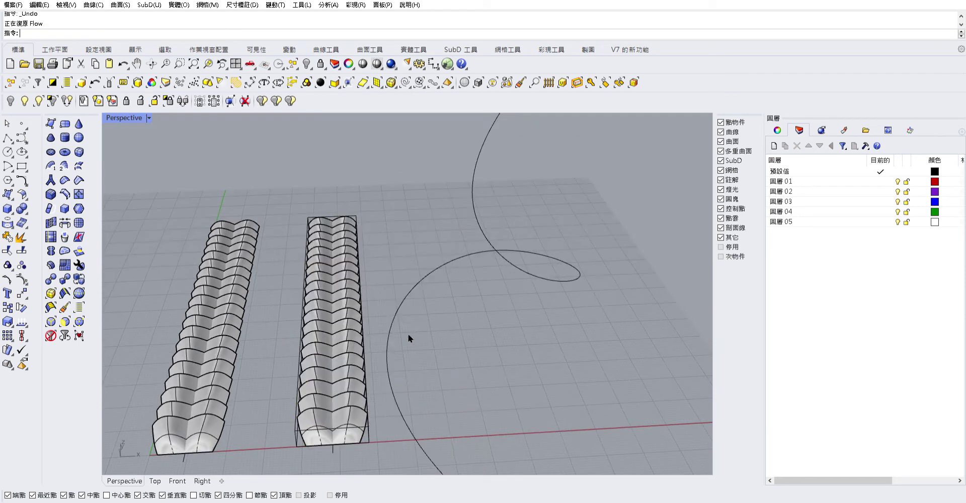
{"action": "key", "text": "Return"}
{"action": "left_click", "coordinate": [347, 320]}
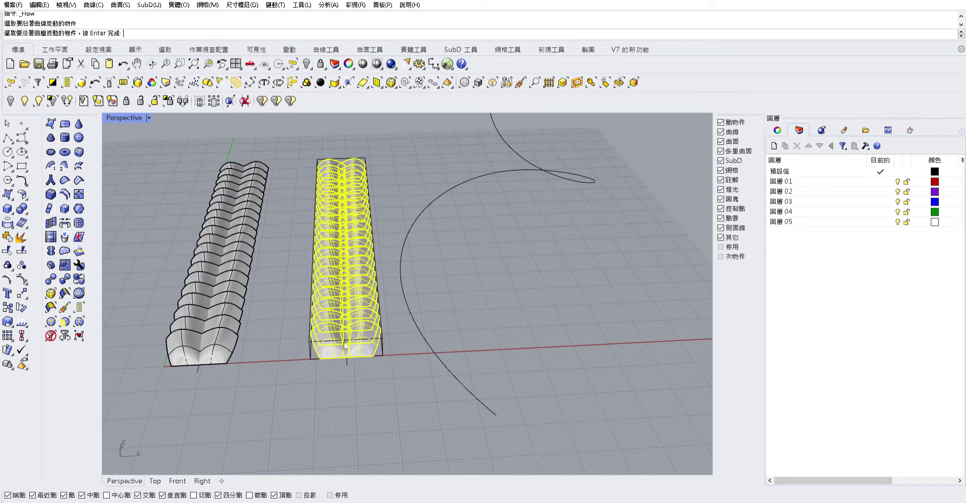
{"action": "key", "text": "Return"}
Step: Flow the strip from the straight base line onto the spiral with Stretch on
{"action": "left_click", "coordinate": [228, 30]}
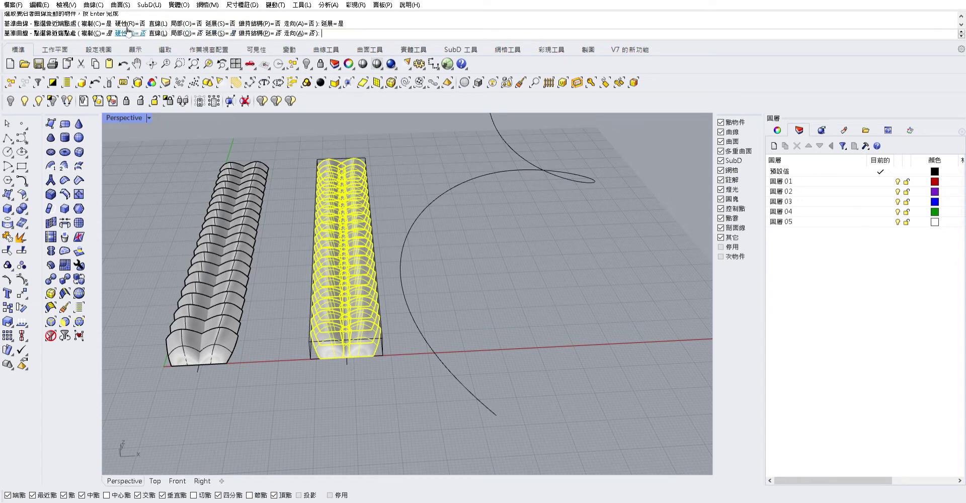
{"action": "left_click", "coordinate": [348, 357]}
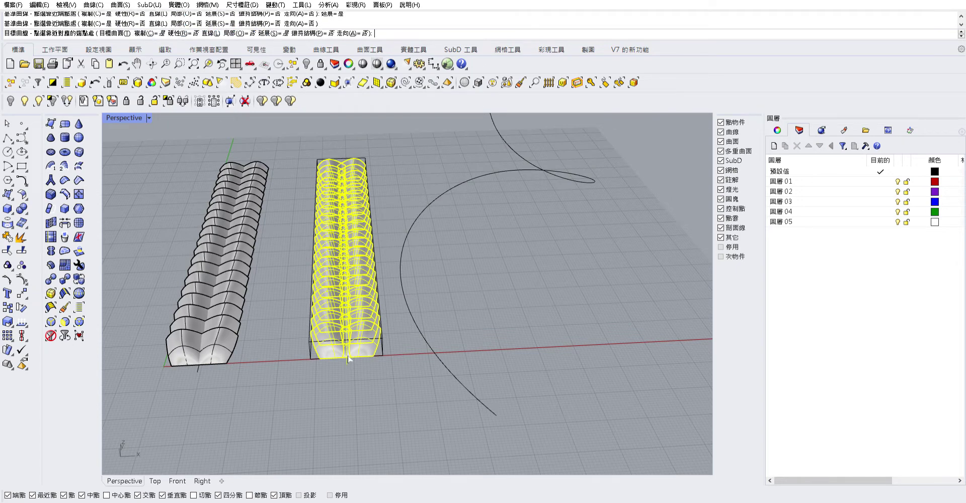
{"action": "left_click", "coordinate": [448, 359]}
{"action": "mouse_move", "coordinate": [446, 365]}
{"action": "right_mouse_down"}
{"action": "mouse_move", "coordinate": [395, 339]}
{"action": "mouse_move", "coordinate": [406, 331]}
{"action": "mouse_move", "coordinate": [328, 336]}
{"action": "mouse_move", "coordinate": [466, 267]}
{"action": "mouse_move", "coordinate": [600, 166]}
{"action": "mouse_move", "coordinate": [592, 416]}
{"action": "mouse_move", "coordinate": [613, 192]}
{"action": "mouse_move", "coordinate": [482, 289]}
{"action": "mouse_move", "coordinate": [484, 305]}
{"action": "right_mouse_up"}
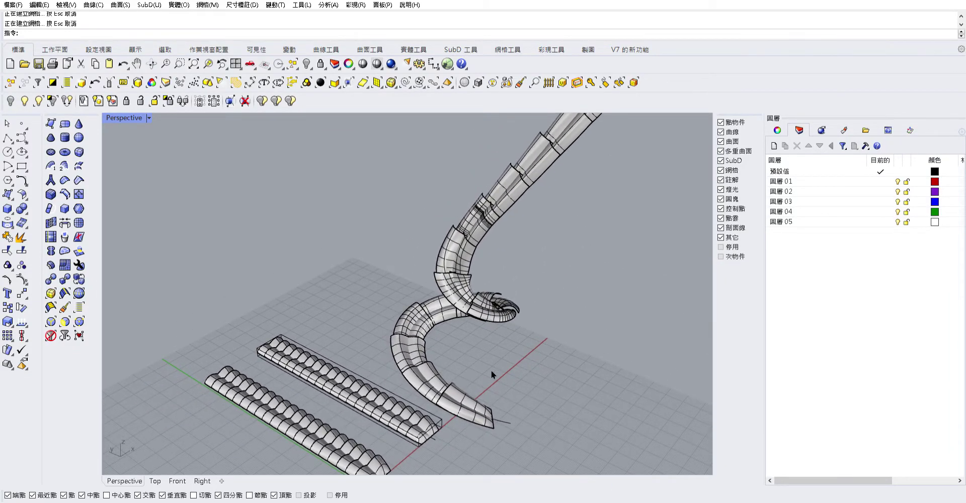
{"action": "scroll", "coordinate": [491, 370], "scroll_direction": "up", "scroll_amount": 3}
{"action": "scroll", "coordinate": [424, 383], "scroll_direction": "down", "scroll_amount": 3}
Step: Try flowing the ribbed row onto the spiral with stretching off, then undo it
{"action": "scroll", "coordinate": [421, 370], "scroll_direction": "down", "scroll_amount": 2}
{"action": "key", "text": "ctrl+z"}
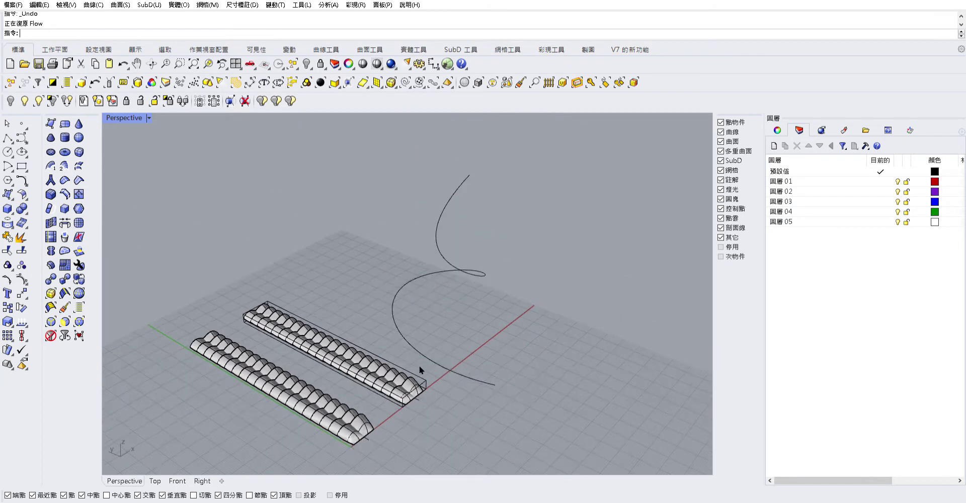
{"action": "key", "text": "Return"}
{"action": "left_click", "coordinate": [406, 373]}
{"action": "key", "text": "Return"}
{"action": "scroll", "coordinate": [417, 392], "scroll_direction": "up", "scroll_amount": 2}
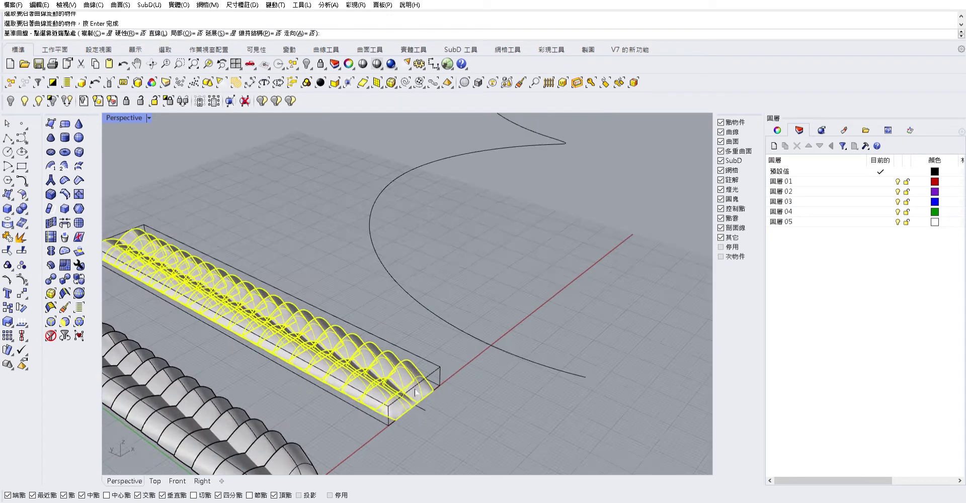
{"action": "left_click", "coordinate": [220, 32]}
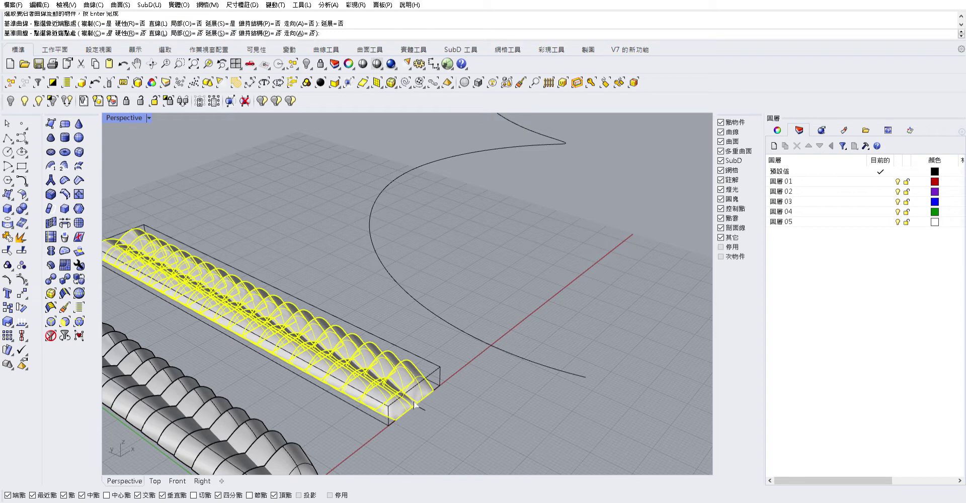
{"action": "left_click", "coordinate": [433, 394]}
{"action": "left_click", "coordinate": [544, 350]}
{"action": "scroll", "coordinate": [503, 352], "scroll_direction": "down", "scroll_amount": 3}
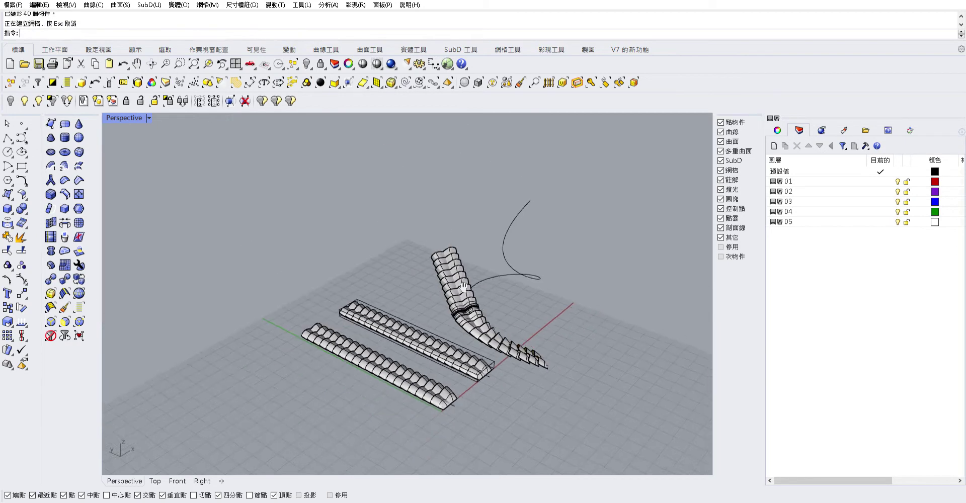
{"action": "mouse_move", "coordinate": [452, 353]}
{"action": "right_mouse_down"}
{"action": "mouse_move", "coordinate": [408, 382]}
{"action": "mouse_move", "coordinate": [425, 374]}
{"action": "mouse_move", "coordinate": [403, 363]}
{"action": "mouse_move", "coordinate": [434, 392]}
{"action": "right_mouse_up"}
{"action": "scroll", "coordinate": [397, 397], "scroll_direction": "up", "scroll_amount": 3}
{"action": "key", "text": "ctrl+z"}
Step: Flow the ribbed row onto the spiral with AutoAdjust and Stretch on, setting base orientation
{"action": "right_click", "coordinate": [434, 392]}
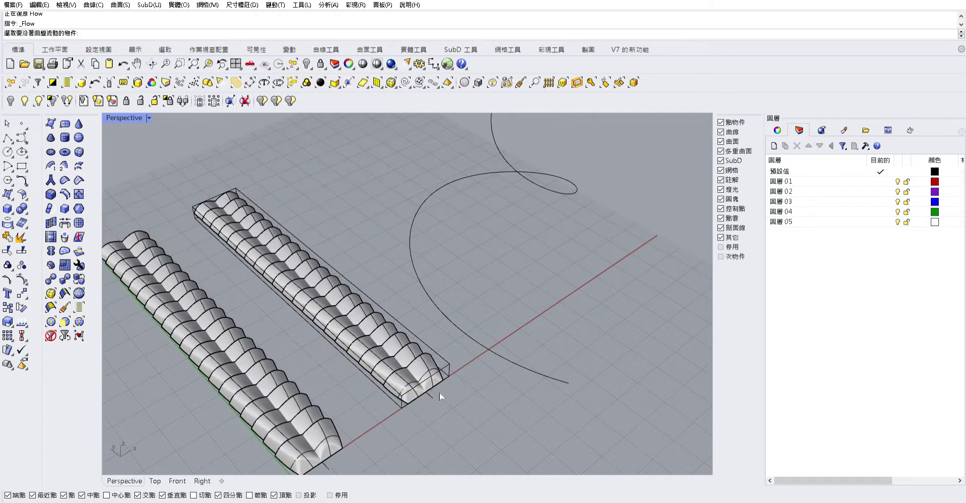
{"action": "left_click", "coordinate": [407, 352]}
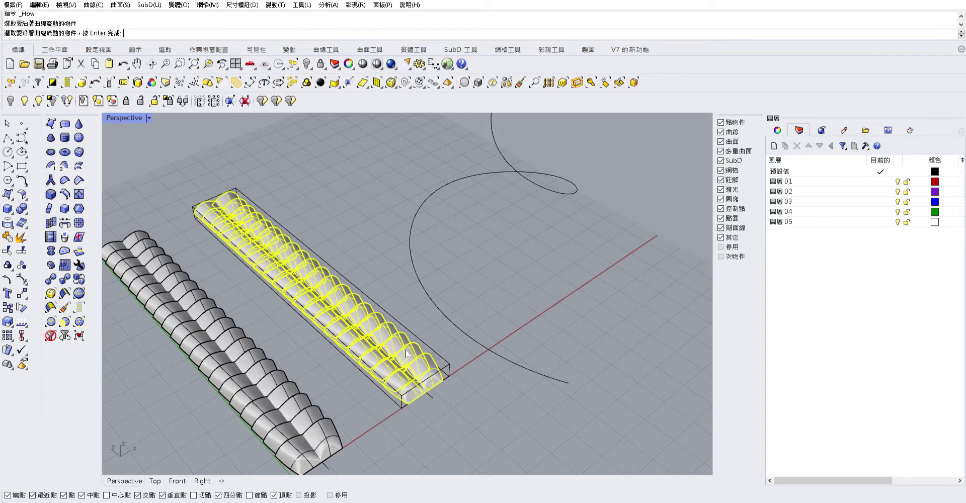
{"action": "right_click", "coordinate": [431, 401]}
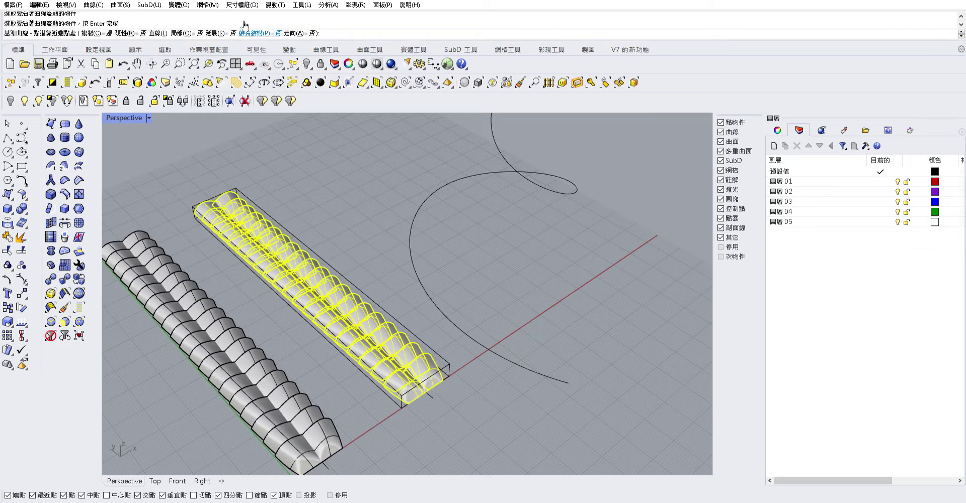
{"action": "left_click", "coordinate": [295, 32]}
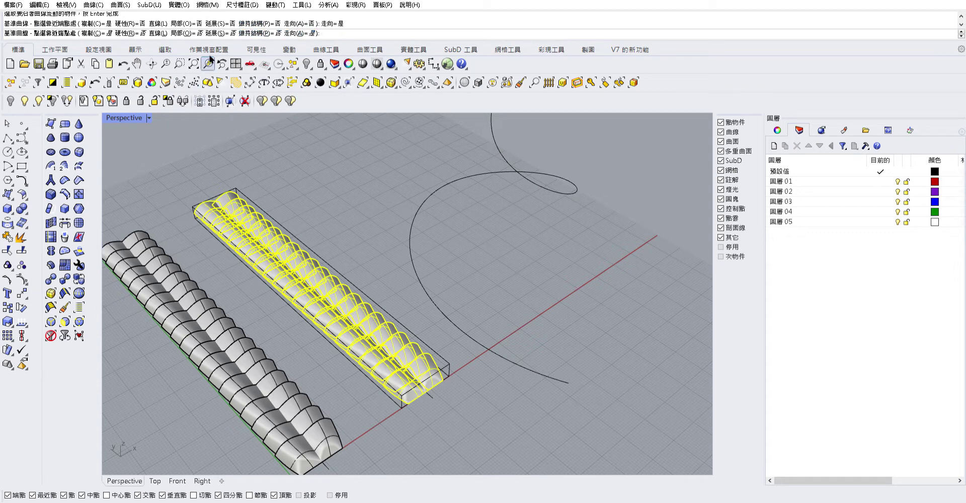
{"action": "left_click", "coordinate": [229, 32]}
{"action": "left_click", "coordinate": [438, 390]}
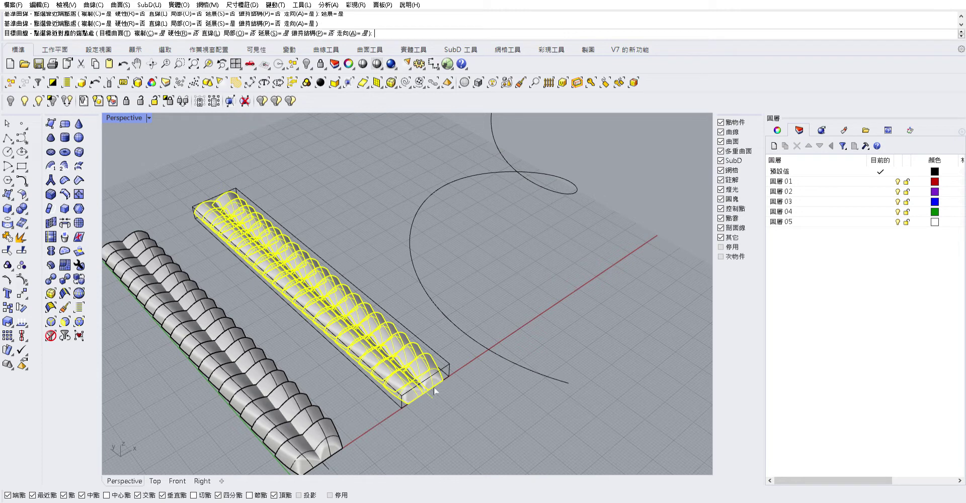
{"action": "left_click", "coordinate": [495, 352]}
{"action": "left_click", "coordinate": [569, 383]}
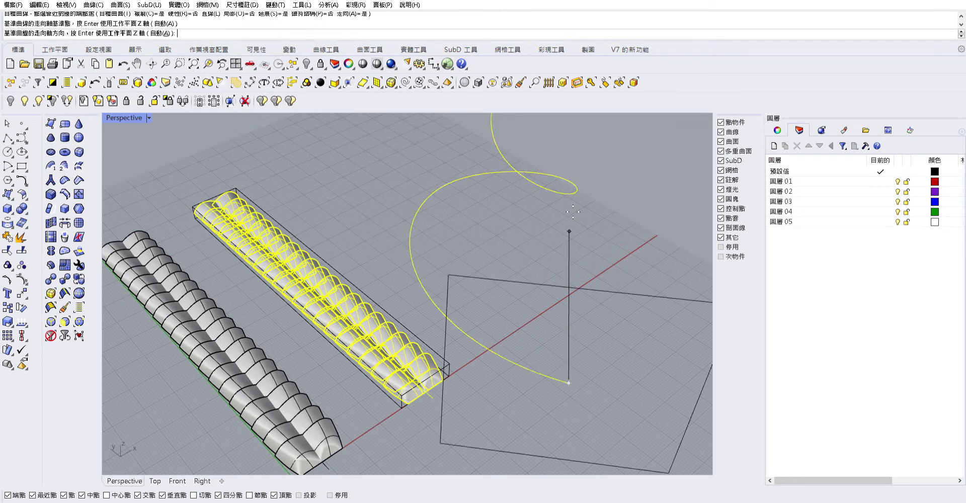
{"action": "left_click", "coordinate": [614, 315]}
{"action": "key", "text": "Return"}
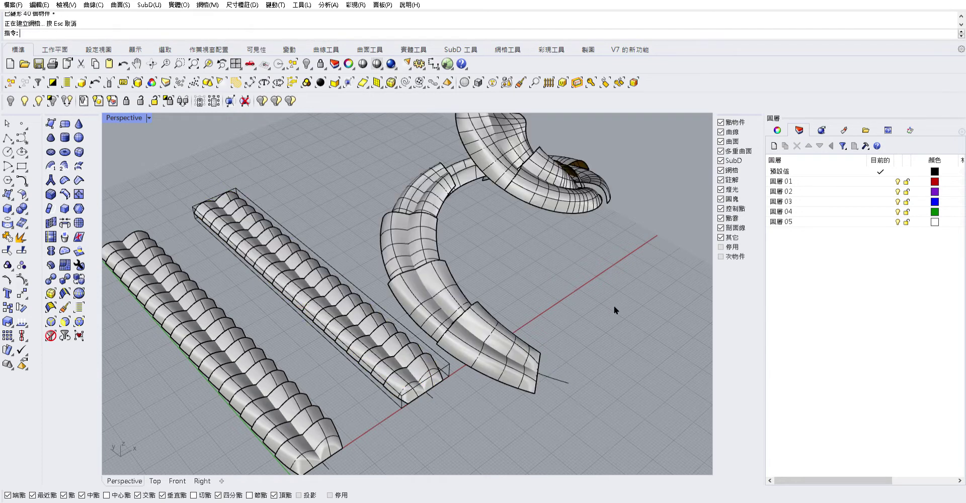
Step: Review the coil in Rendered mode, then switch to Wireframe and select all curves
{"action": "mouse_move", "coordinate": [612, 304]}
{"action": "right_mouse_down"}
{"action": "mouse_move", "coordinate": [403, 305]}
{"action": "mouse_move", "coordinate": [362, 237]}
{"action": "mouse_move", "coordinate": [433, 323]}
{"action": "mouse_move", "coordinate": [531, 270]}
{"action": "mouse_move", "coordinate": [412, 317]}
{"action": "mouse_move", "coordinate": [237, 338]}
{"action": "mouse_move", "coordinate": [92, 335]}
{"action": "mouse_move", "coordinate": [313, 339]}
{"action": "mouse_move", "coordinate": [706, 322]}
{"action": "mouse_move", "coordinate": [483, 334]}
{"action": "mouse_move", "coordinate": [605, 275]}
{"action": "mouse_move", "coordinate": [424, 351]}
{"action": "mouse_move", "coordinate": [487, 287]}
{"action": "mouse_move", "coordinate": [602, 289]}
{"action": "mouse_move", "coordinate": [567, 371]}
{"action": "mouse_move", "coordinate": [473, 413]}
{"action": "mouse_move", "coordinate": [423, 459]}
{"action": "mouse_move", "coordinate": [244, 459]}
{"action": "mouse_move", "coordinate": [250, 348]}
{"action": "mouse_move", "coordinate": [431, 196]}
{"action": "mouse_move", "coordinate": [371, 189]}
{"action": "mouse_move", "coordinate": [274, 121]}
{"action": "mouse_move", "coordinate": [151, 133]}
{"action": "mouse_move", "coordinate": [689, 205]}
{"action": "mouse_move", "coordinate": [632, 250]}
{"action": "mouse_move", "coordinate": [364, 313]}
{"action": "mouse_move", "coordinate": [527, 258]}
{"action": "mouse_move", "coordinate": [438, 201]}
{"action": "mouse_move", "coordinate": [398, 228]}
{"action": "right_mouse_up"}
{"action": "key", "text": "ctrl+alt+r"}
{"action": "key", "text": "ctrl+alt+w"}
{"action": "scroll", "coordinate": [398, 231], "scroll_direction": "up", "scroll_amount": 5}
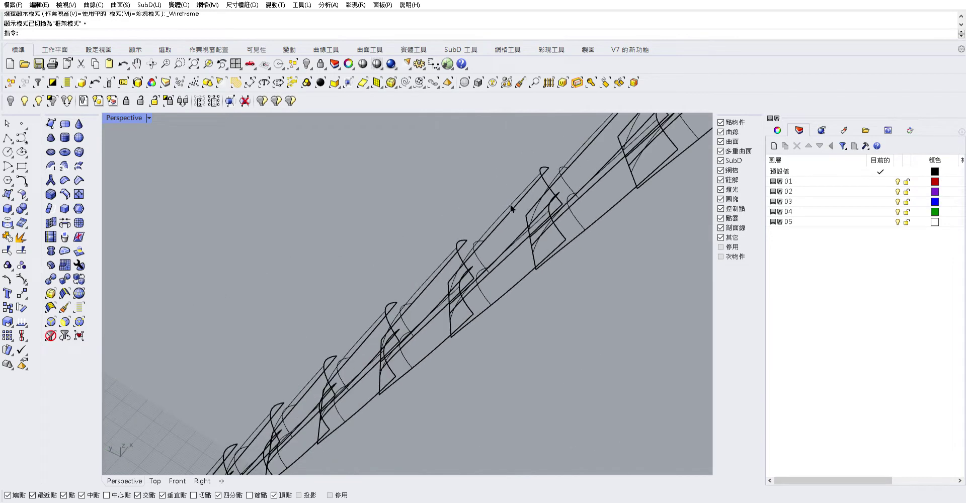
{"action": "left_click", "coordinate": [405, 80]}
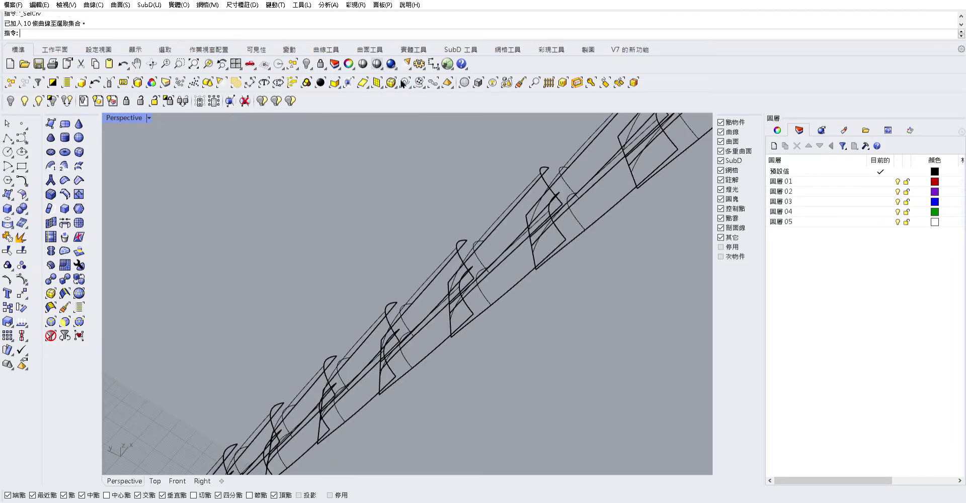
{"action": "scroll", "coordinate": [418, 298], "scroll_direction": "down", "scroll_amount": 5}
Step: Delete the spiral guide curve's end control point so the coil reshapes, then view it shaded
{"action": "right_click_drag", "start_coordinate": [418, 297], "coordinate": [442, 294]}
{"action": "scroll", "coordinate": [390, 295], "scroll_direction": "up", "scroll_amount": 3}
{"action": "scroll", "coordinate": [425, 282], "scroll_direction": "up", "scroll_amount": 3}
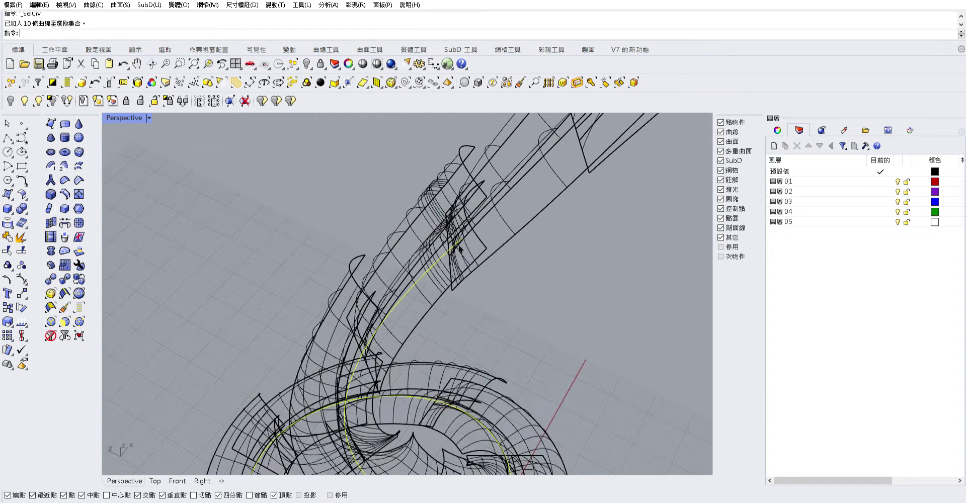
{"action": "scroll", "coordinate": [446, 235], "scroll_direction": "up", "scroll_amount": 2}
{"action": "left_click", "coordinate": [431, 260]}
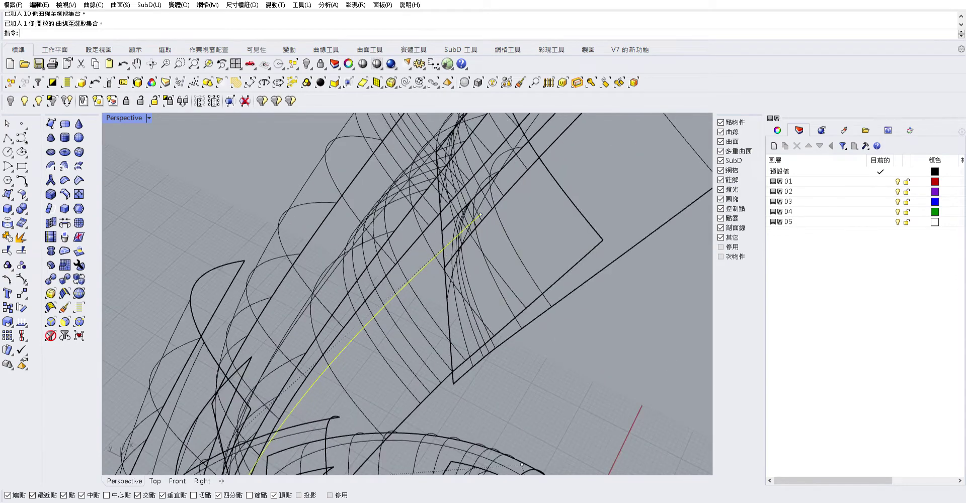
{"action": "left_click", "coordinate": [479, 211]}
{"action": "key", "text": "Delete"}
{"action": "scroll", "coordinate": [468, 237], "scroll_direction": "down", "scroll_amount": 2}
{"action": "scroll", "coordinate": [443, 267], "scroll_direction": "down", "scroll_amount": 2}
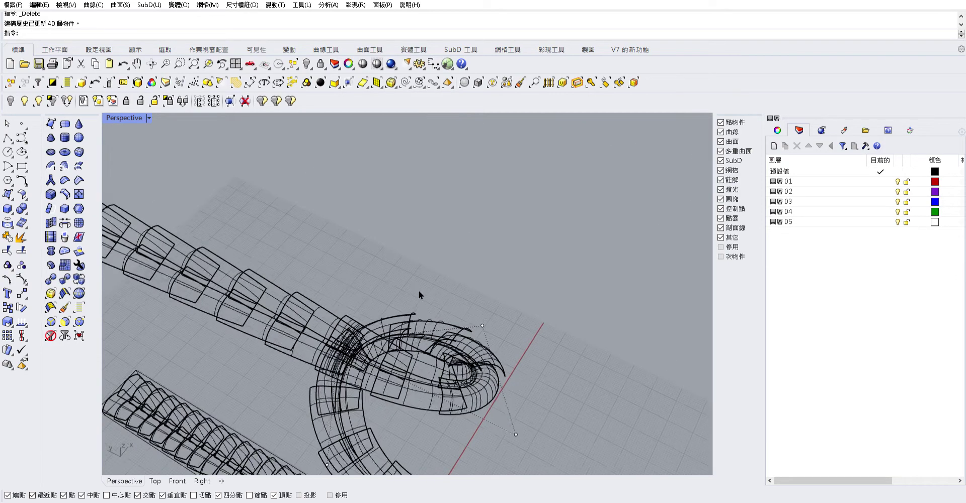
{"action": "scroll", "coordinate": [419, 291], "scroll_direction": "down", "scroll_amount": 2}
{"action": "scroll", "coordinate": [382, 242], "scroll_direction": "down", "scroll_amount": 2}
{"action": "right_click_drag", "start_coordinate": [368, 228], "coordinate": [551, 227]}
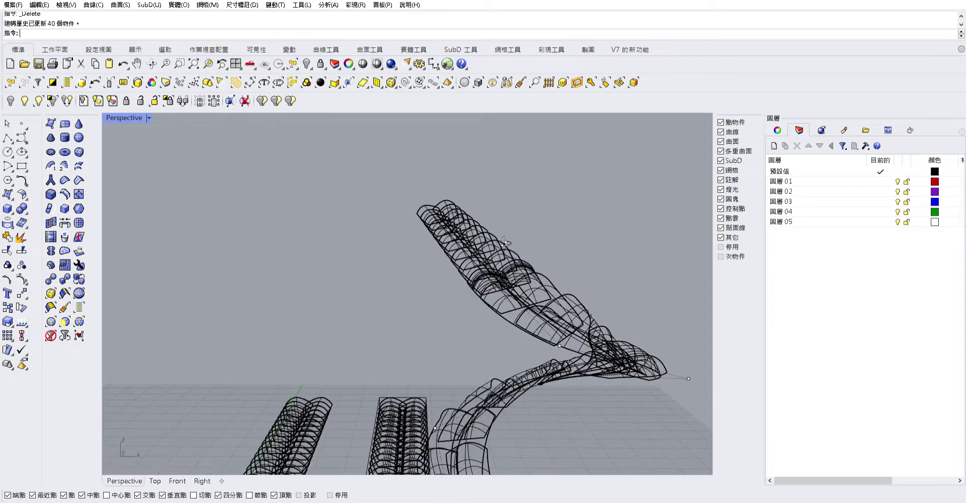
{"action": "key", "text": "ctrl+alt+s"}
Step: Preview the sculpture in Rendered mode, return to Wireframe, and select all curves with SelCrv
{"action": "mouse_move", "coordinate": [436, 273]}
{"action": "right_mouse_down"}
{"action": "mouse_move", "coordinate": [454, 204]}
{"action": "mouse_move", "coordinate": [355, 207]}
{"action": "mouse_move", "coordinate": [170, 311]}
{"action": "mouse_move", "coordinate": [406, 263]}
{"action": "mouse_move", "coordinate": [417, 273]}
{"action": "right_mouse_up"}
{"action": "key", "text": "ctrl+alt+r"}
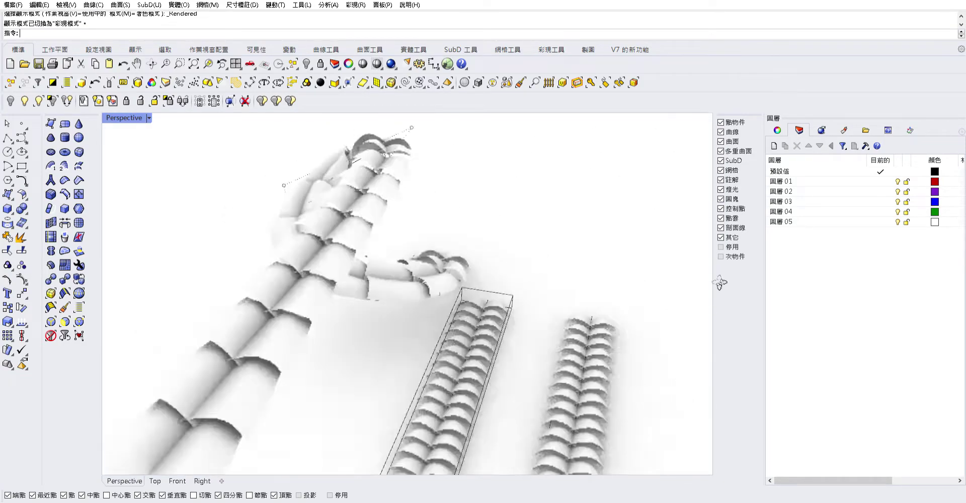
{"action": "key", "text": "ctrl+alt+w"}
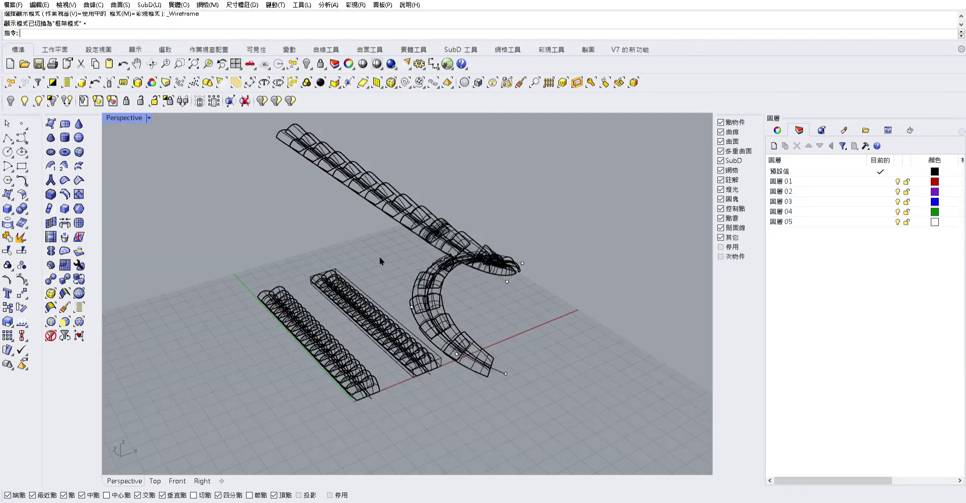
{"action": "right_click_drag", "start_coordinate": [379, 256], "coordinate": [411, 309]}
{"action": "scroll", "coordinate": [411, 308], "scroll_direction": "up", "scroll_amount": 3}
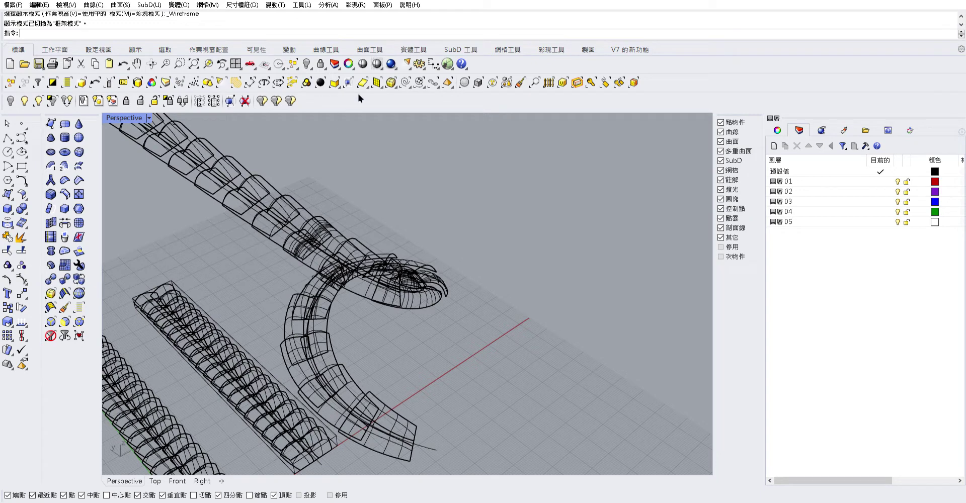
{"action": "left_click", "coordinate": [405, 82]}
Step: Lock everything but the curves, show the spiral's control points, and drag points to reshape the loop
{"action": "left_click", "coordinate": [127, 100]}
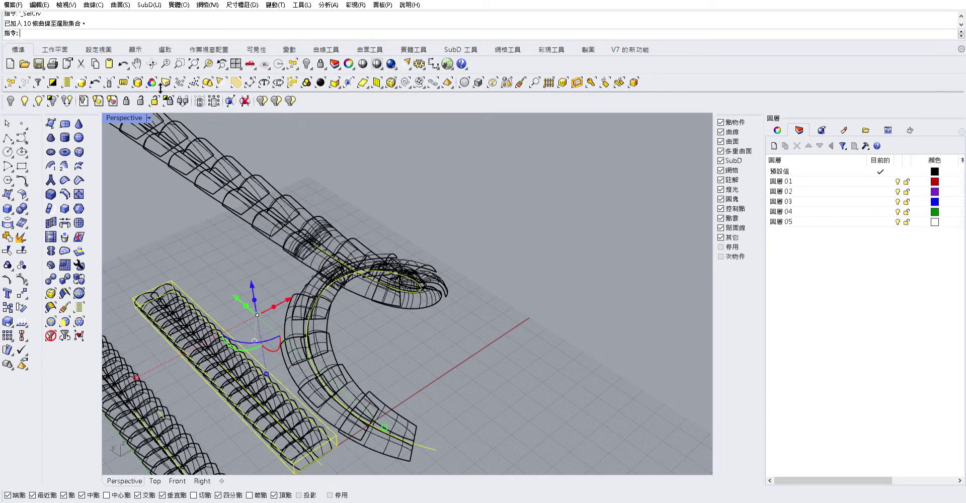
{"action": "mouse_move", "coordinate": [545, 272]}
{"action": "left_mouse_down"}
{"action": "mouse_move", "coordinate": [334, 345]}
{"action": "mouse_move", "coordinate": [315, 327]}
{"action": "left_mouse_up"}
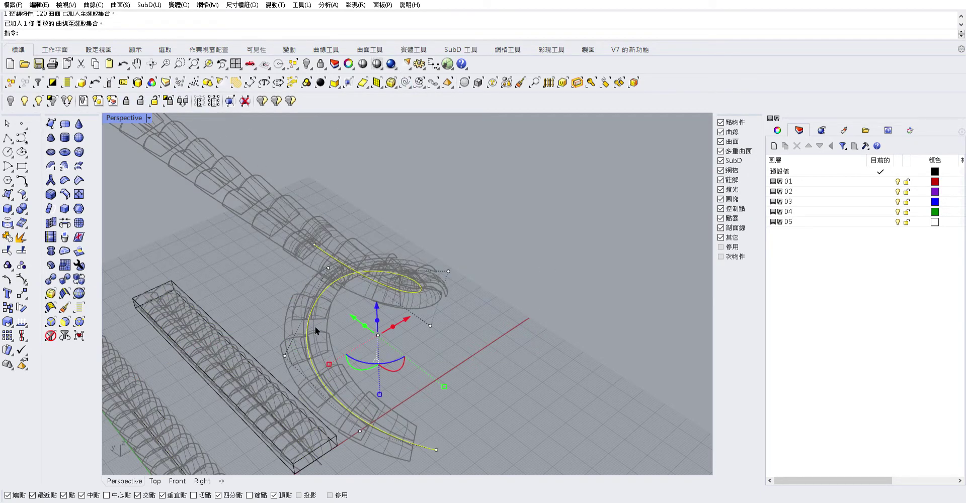
{"action": "key", "text": "F10"}
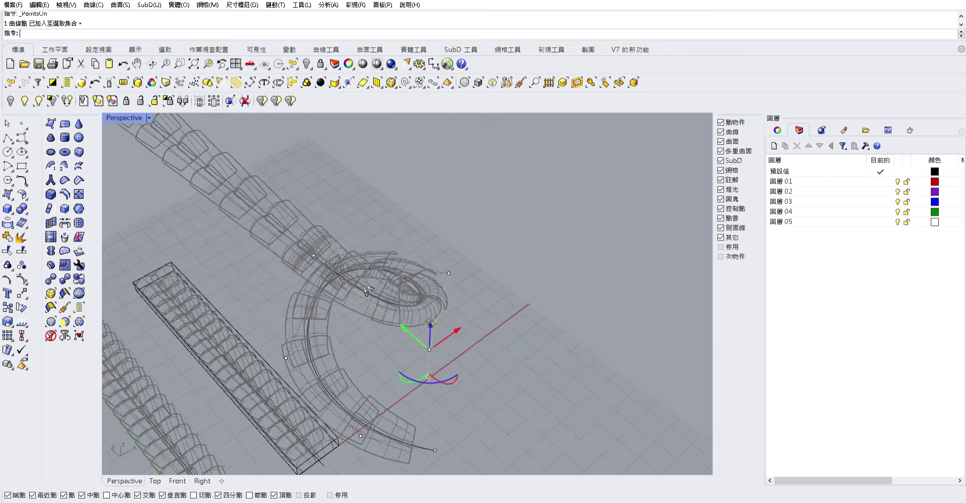
{"action": "right_click_drag", "start_coordinate": [388, 351], "coordinate": [427, 372]}
{"action": "left_click_drag", "start_coordinate": [436, 386], "coordinate": [611, 425]}
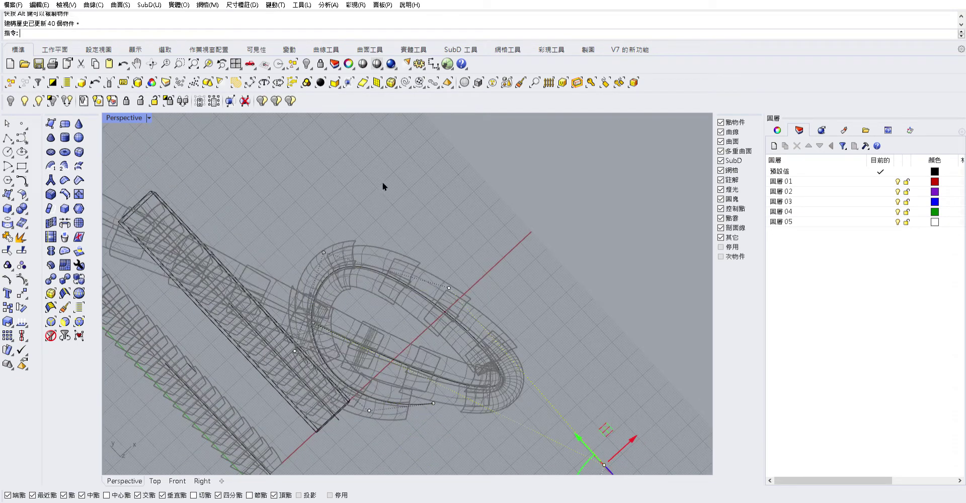
{"action": "left_click_drag", "start_coordinate": [451, 251], "coordinate": [569, 195]}
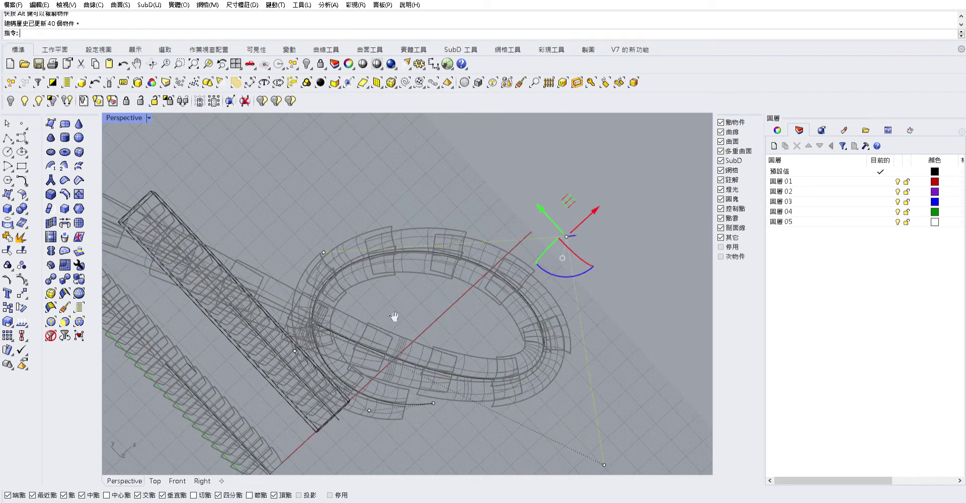
{"action": "right_click_drag", "start_coordinate": [395, 317], "coordinate": [454, 245]}
{"action": "right_click_drag", "start_coordinate": [269, 265], "coordinate": [339, 234]}
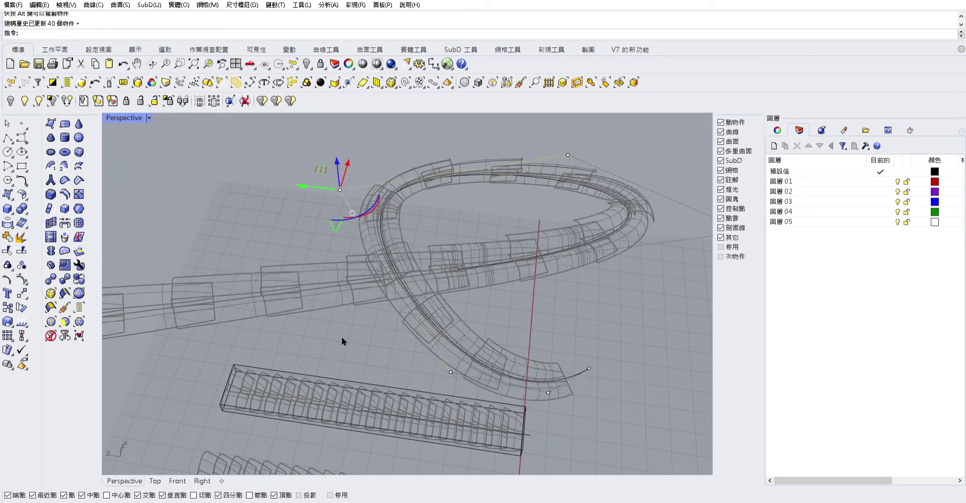
Step: Move more control points, including the curve's end point, to reshape the coil and pipe
{"action": "left_click", "coordinate": [450, 371]}
{"action": "left_click_drag", "start_coordinate": [431, 340], "coordinate": [237, 329]}
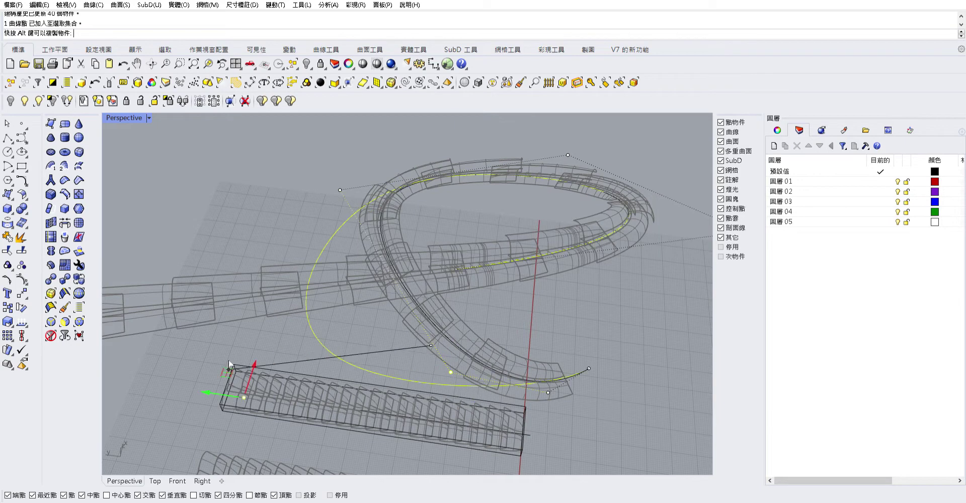
{"action": "right_click_drag", "start_coordinate": [237, 329], "coordinate": [415, 279]}
{"action": "left_click", "coordinate": [441, 341]}
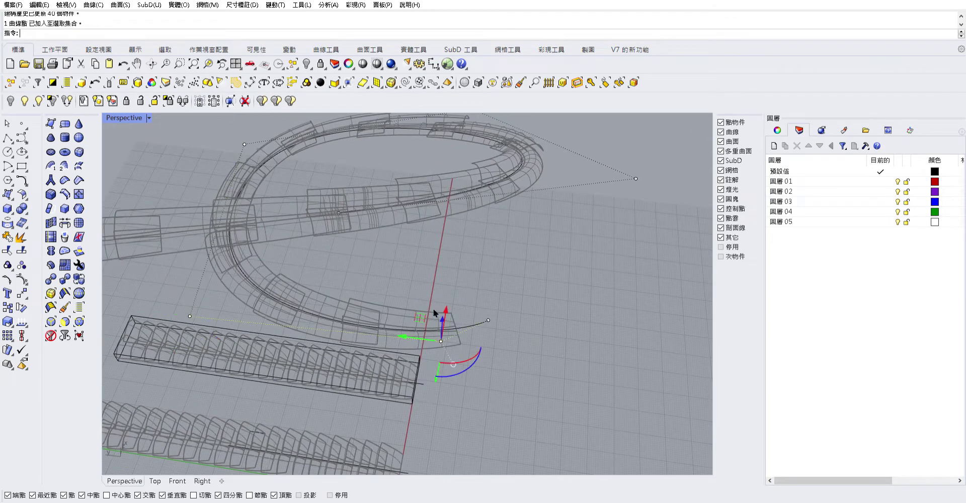
{"action": "left_click_drag", "start_coordinate": [440, 342], "coordinate": [503, 423]}
{"action": "left_click_drag", "start_coordinate": [463, 260], "coordinate": [559, 346]}
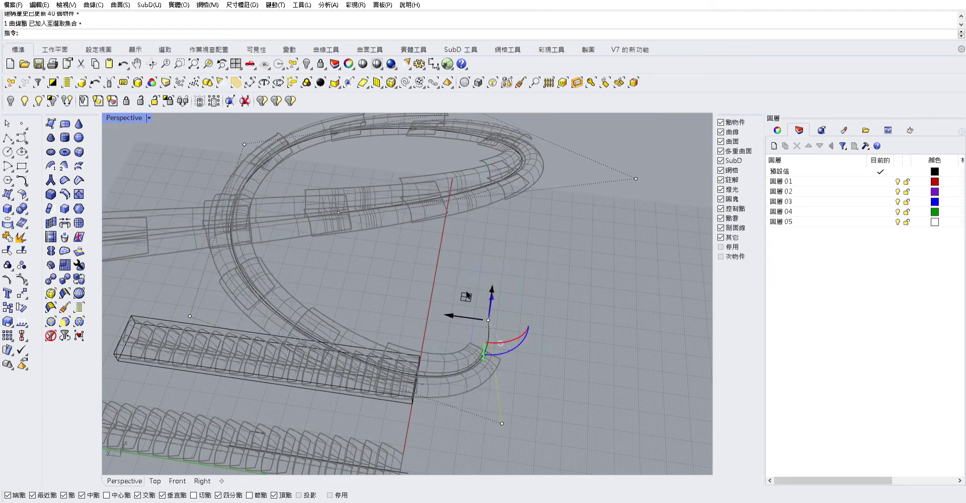
{"action": "left_click_drag", "start_coordinate": [468, 307], "coordinate": [619, 271]}
{"action": "mouse_move", "coordinate": [452, 231]}
{"action": "right_mouse_down"}
{"action": "mouse_move", "coordinate": [506, 324]}
{"action": "mouse_move", "coordinate": [374, 263]}
{"action": "mouse_move", "coordinate": [272, 276]}
{"action": "mouse_move", "coordinate": [196, 313]}
{"action": "right_mouse_up"}
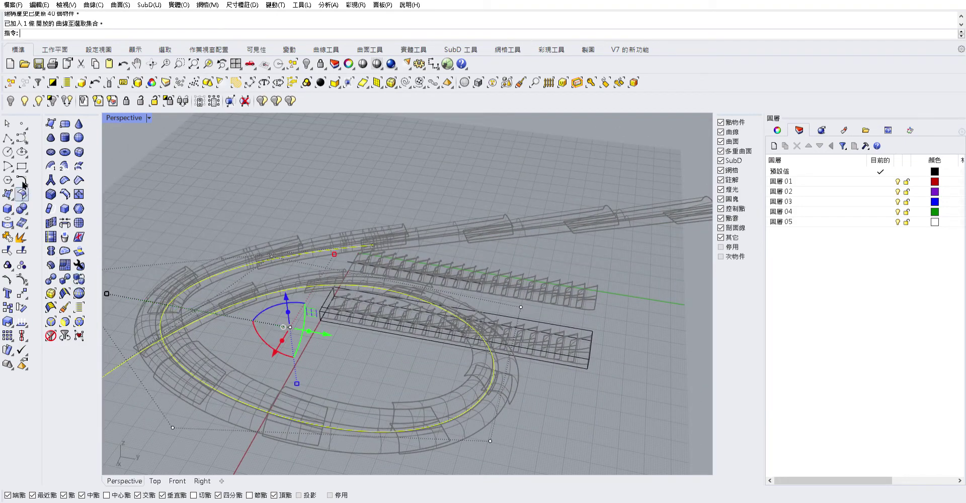
Step: Rebuild the spiral guide curve and drag its points to tighten the loop, then view it rendered
{"action": "left_click", "coordinate": [83, 220]}
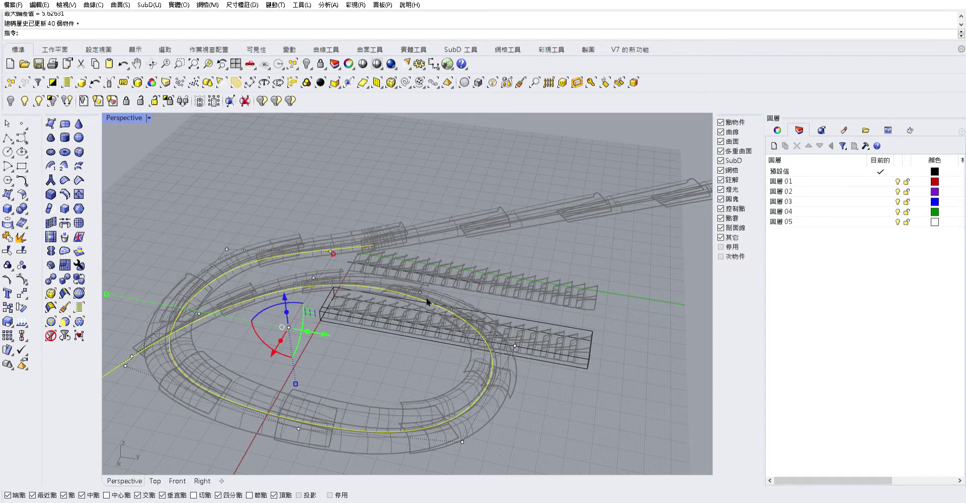
{"action": "mouse_move", "coordinate": [428, 302]}
{"action": "right_mouse_down"}
{"action": "mouse_move", "coordinate": [522, 280]}
{"action": "mouse_move", "coordinate": [466, 278]}
{"action": "right_mouse_up"}
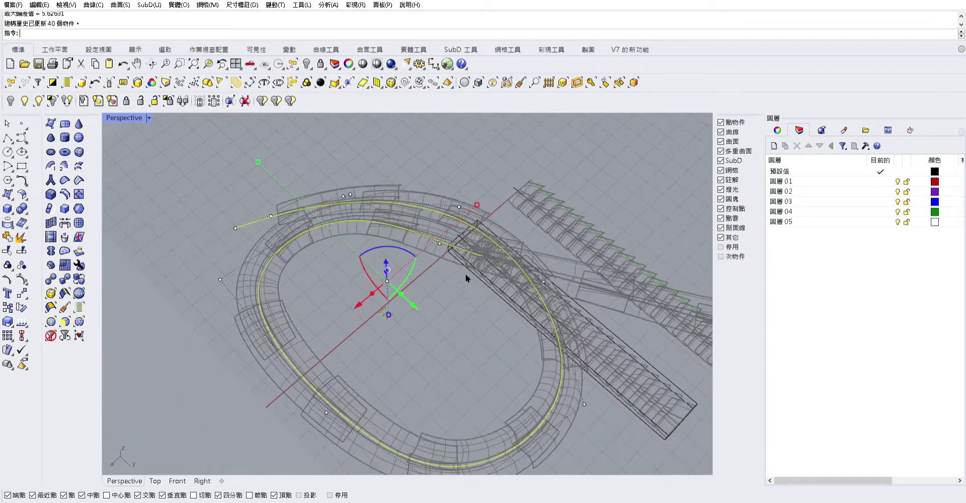
{"action": "right_click_drag", "start_coordinate": [515, 298], "coordinate": [480, 275]}
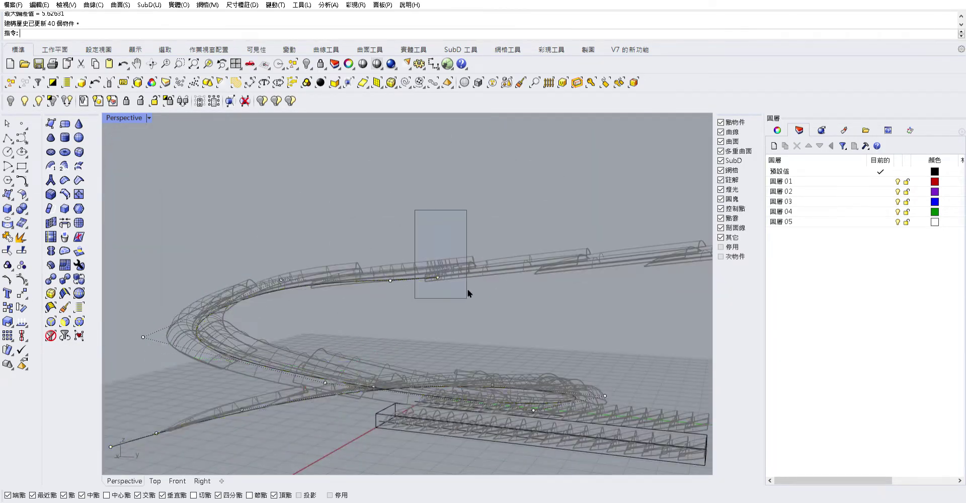
{"action": "left_click_drag", "start_coordinate": [468, 291], "coordinate": [467, 297]}
{"action": "right_click_drag", "start_coordinate": [467, 298], "coordinate": [548, 304]}
{"action": "left_click_drag", "start_coordinate": [487, 297], "coordinate": [552, 331]}
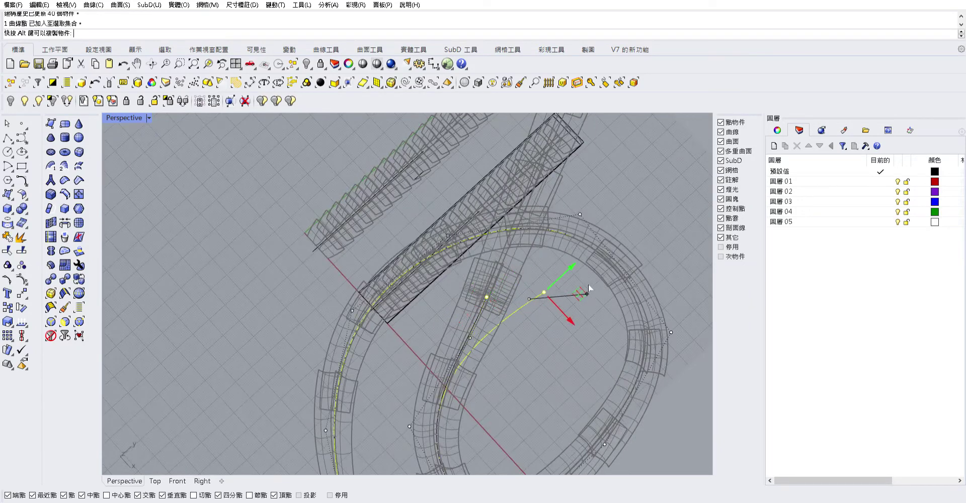
{"action": "right_click_drag", "start_coordinate": [551, 347], "coordinate": [419, 317]}
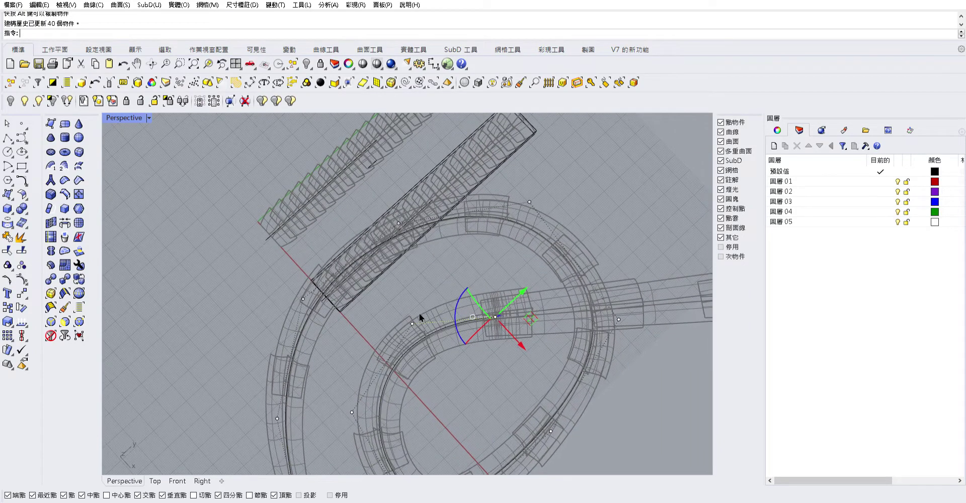
{"action": "left_click_drag", "start_coordinate": [331, 295], "coordinate": [333, 297]}
{"action": "mouse_move", "coordinate": [333, 297]}
{"action": "right_mouse_down"}
{"action": "mouse_move", "coordinate": [464, 371]}
{"action": "mouse_move", "coordinate": [373, 360]}
{"action": "right_mouse_up"}
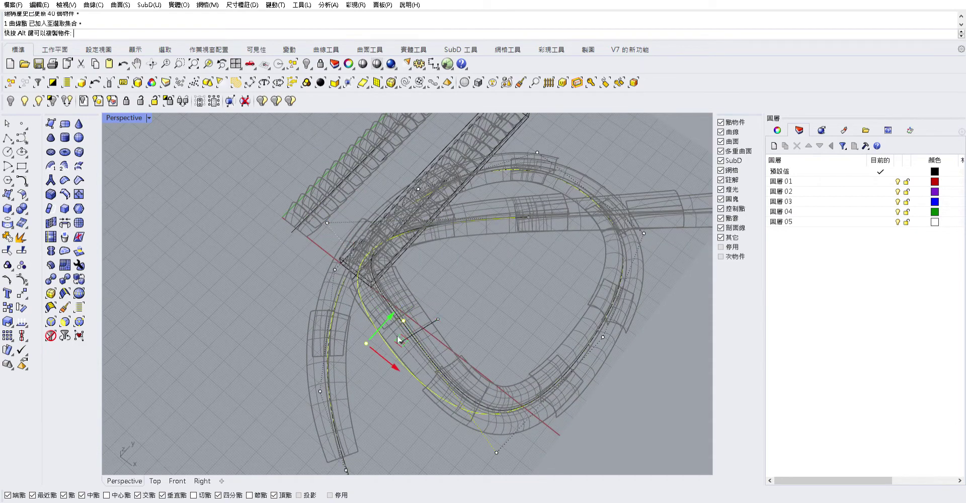
{"action": "left_click_drag", "start_coordinate": [399, 340], "coordinate": [410, 399]}
{"action": "mouse_move", "coordinate": [410, 399]}
{"action": "right_mouse_down"}
{"action": "mouse_move", "coordinate": [522, 287]}
{"action": "mouse_move", "coordinate": [395, 319]}
{"action": "mouse_move", "coordinate": [399, 420]}
{"action": "mouse_move", "coordinate": [576, 388]}
{"action": "mouse_move", "coordinate": [280, 339]}
{"action": "mouse_move", "coordinate": [705, 391]}
{"action": "mouse_move", "coordinate": [436, 357]}
{"action": "mouse_move", "coordinate": [632, 319]}
{"action": "mouse_move", "coordinate": [603, 373]}
{"action": "right_mouse_up"}
{"action": "key", "text": "ctrl+alt+r"}
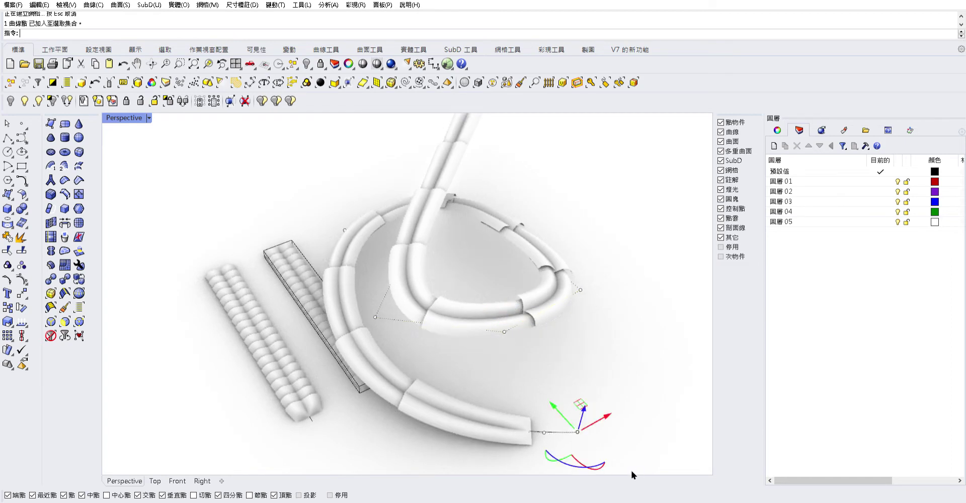
Step: Delete the end point to shorten the tube, then undo three steps back before the rebuild
{"action": "key", "text": "Delete"}
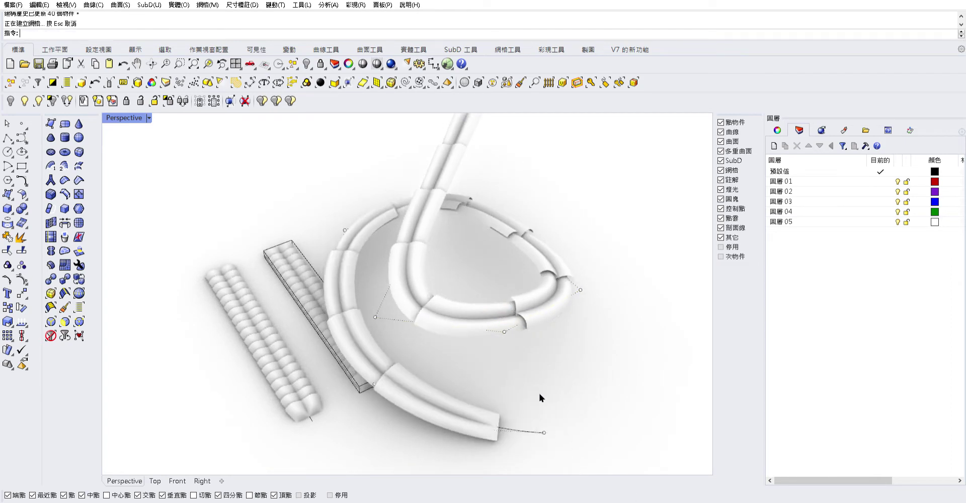
{"action": "right_click_drag", "start_coordinate": [398, 371], "coordinate": [581, 371]}
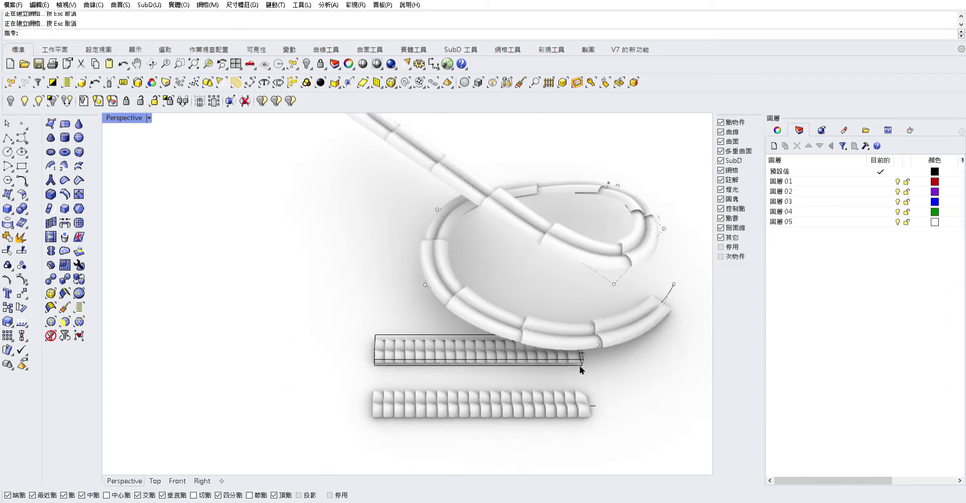
{"action": "scroll", "coordinate": [581, 370], "scroll_direction": "up", "scroll_amount": 5}
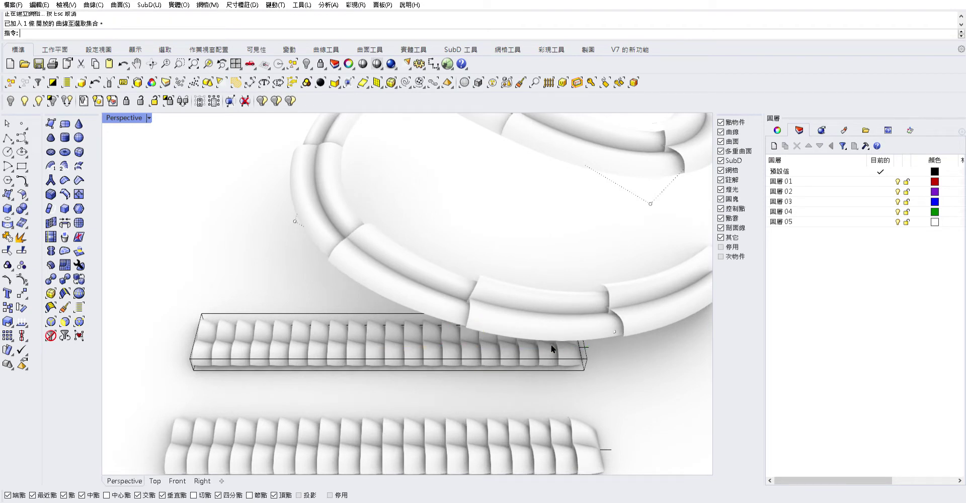
{"action": "mouse_move", "coordinate": [291, 263]}
{"action": "right_mouse_down"}
{"action": "mouse_move", "coordinate": [257, 266]}
{"action": "mouse_move", "coordinate": [386, 316]}
{"action": "right_mouse_up"}
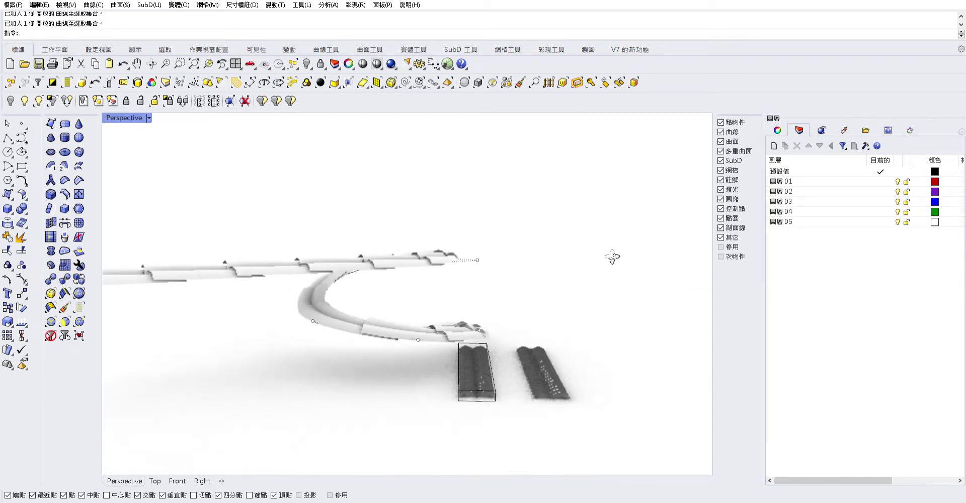
{"action": "key", "text": "ctrl+z"}
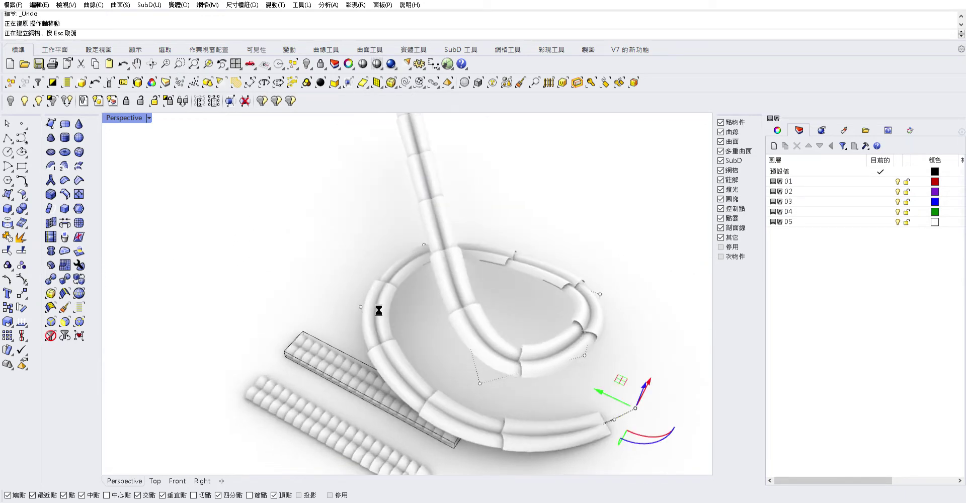
{"action": "key", "text": "ctrl+z"}
{"action": "key", "text": "ctrl+z"}
{"action": "key", "text": "ctrl+z"}
{"action": "key", "text": "ctrl+z"}
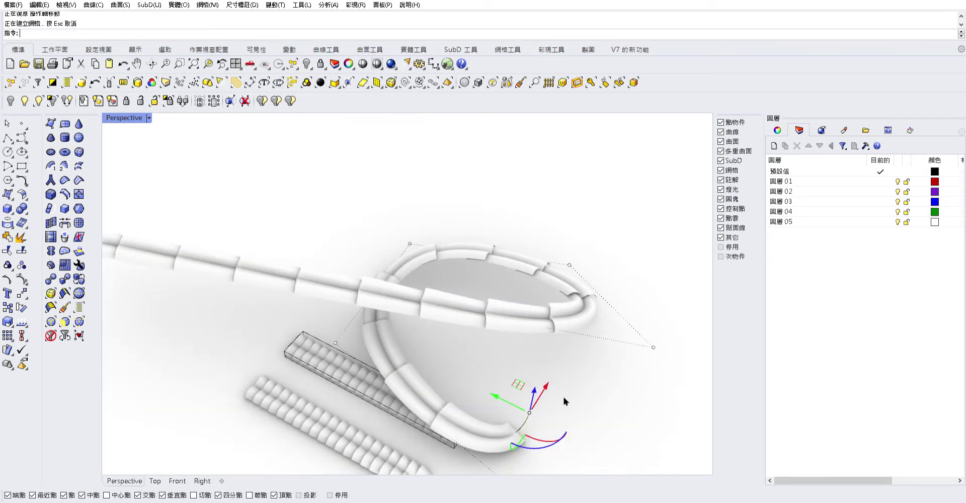
{"action": "key", "text": "ctrl+z"}
{"action": "key", "text": "ctrl+z"}
{"action": "key", "text": "ctrl+z"}
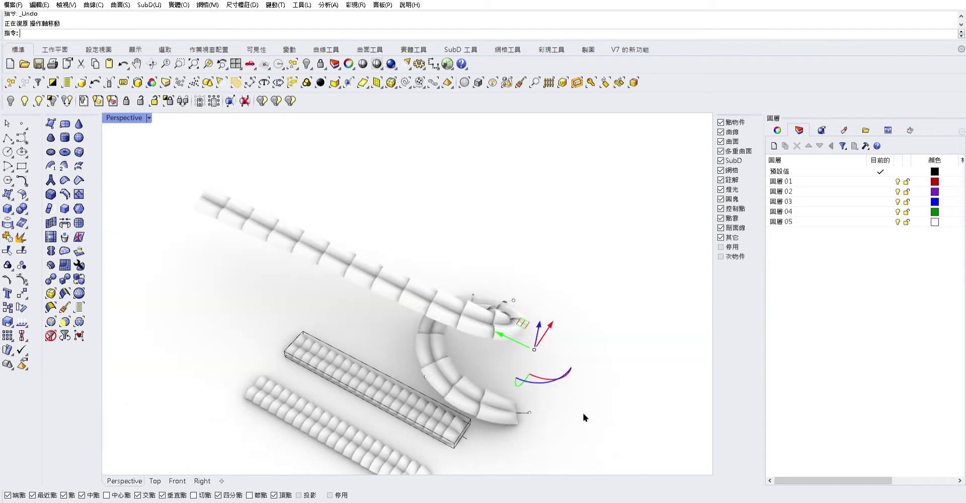
{"action": "mouse_move", "coordinate": [584, 417]}
{"action": "right_mouse_down"}
{"action": "mouse_move", "coordinate": [502, 353]}
{"action": "mouse_move", "coordinate": [369, 404]}
{"action": "mouse_move", "coordinate": [453, 405]}
{"action": "mouse_move", "coordinate": [492, 427]}
{"action": "right_mouse_up"}
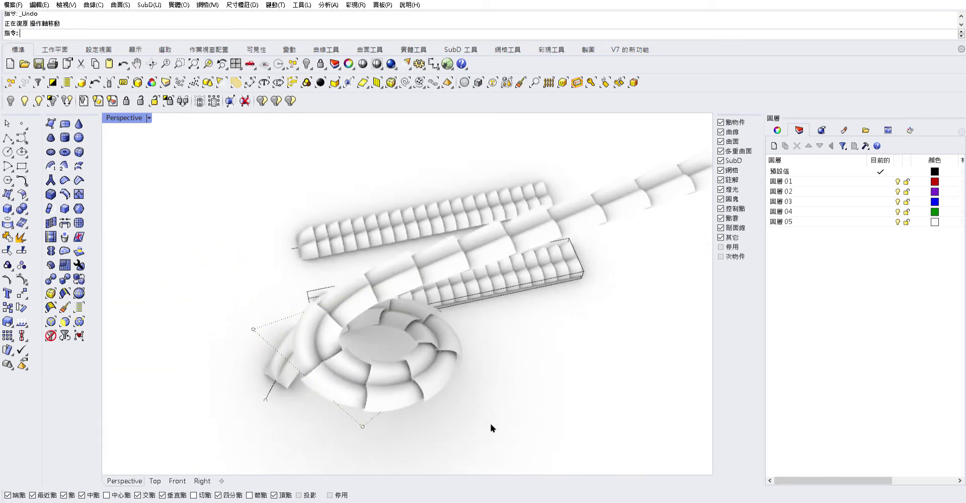
Step: Rebuild the guide curve in Wireframe and review the twisting ribbed tube in Rendered mode
{"action": "key", "text": "ctrl+alt+w"}
{"action": "left_click", "coordinate": [378, 385]}
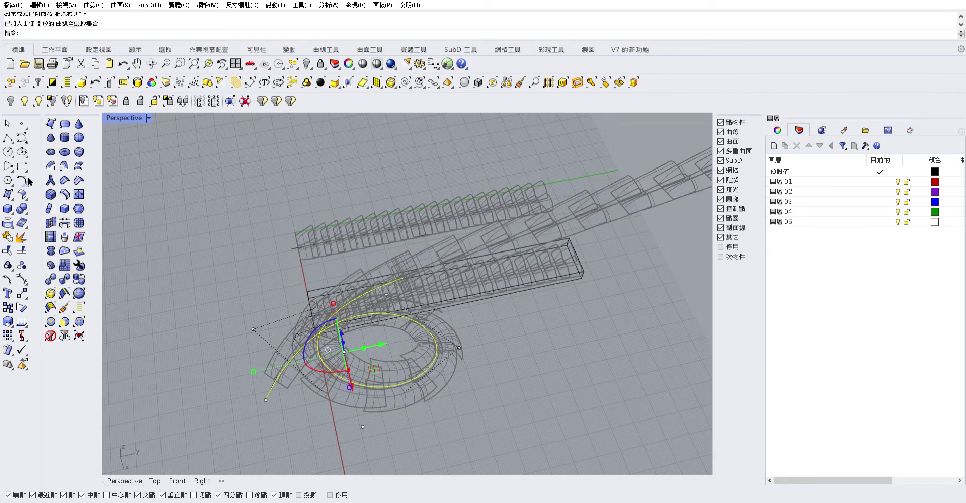
{"action": "mouse_move", "coordinate": [536, 372]}
{"action": "right_mouse_down"}
{"action": "mouse_move", "coordinate": [617, 279]}
{"action": "mouse_move", "coordinate": [515, 332]}
{"action": "mouse_move", "coordinate": [511, 372]}
{"action": "mouse_move", "coordinate": [608, 342]}
{"action": "mouse_move", "coordinate": [668, 307]}
{"action": "right_mouse_up"}
{"action": "key", "text": "Return"}
{"action": "key", "text": "ctrl+alt+r"}
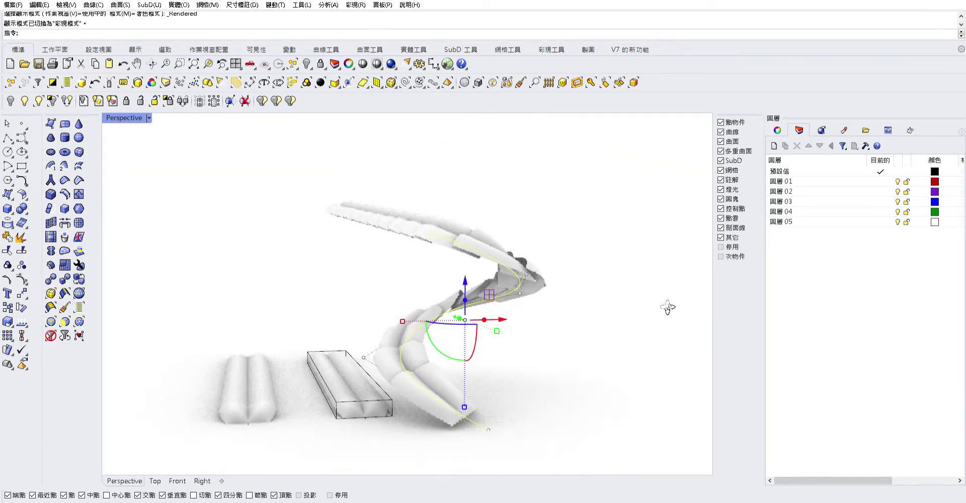
{"action": "right_click_drag", "start_coordinate": [577, 277], "coordinate": [574, 284]}
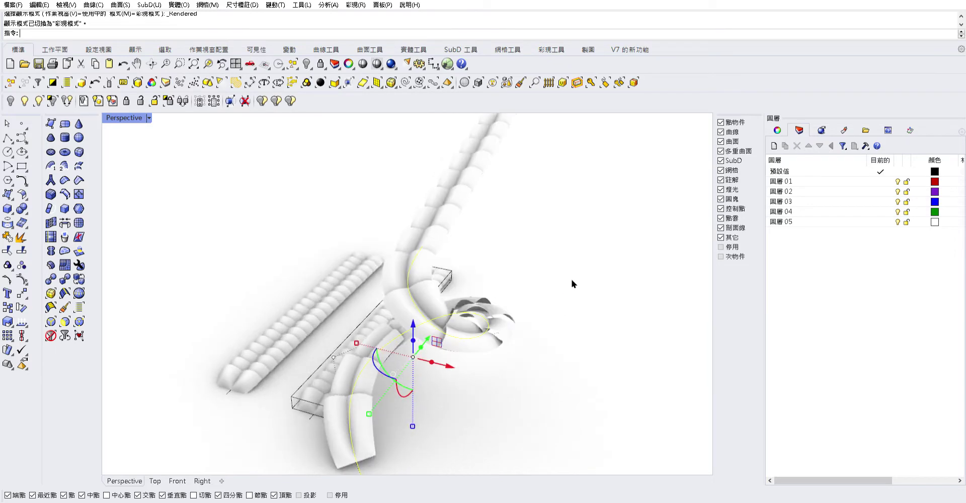
{"action": "mouse_move", "coordinate": [444, 276]}
{"action": "right_mouse_down"}
{"action": "mouse_move", "coordinate": [370, 242]}
{"action": "mouse_move", "coordinate": [339, 259]}
{"action": "mouse_move", "coordinate": [187, 282]}
{"action": "mouse_move", "coordinate": [701, 280]}
{"action": "mouse_move", "coordinate": [342, 369]}
{"action": "mouse_move", "coordinate": [330, 255]}
{"action": "mouse_move", "coordinate": [153, 240]}
{"action": "mouse_move", "coordinate": [203, 275]}
{"action": "mouse_move", "coordinate": [564, 306]}
{"action": "mouse_move", "coordinate": [514, 289]}
{"action": "mouse_move", "coordinate": [436, 215]}
{"action": "right_mouse_up"}
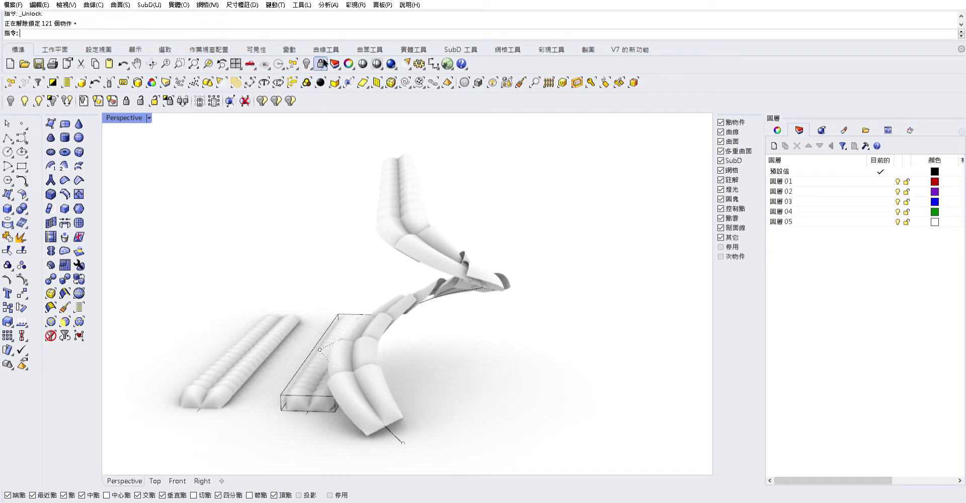
Step: Gumball-move the 40-panel curled strip to the right
{"action": "right_click_drag", "start_coordinate": [393, 187], "coordinate": [423, 224]}
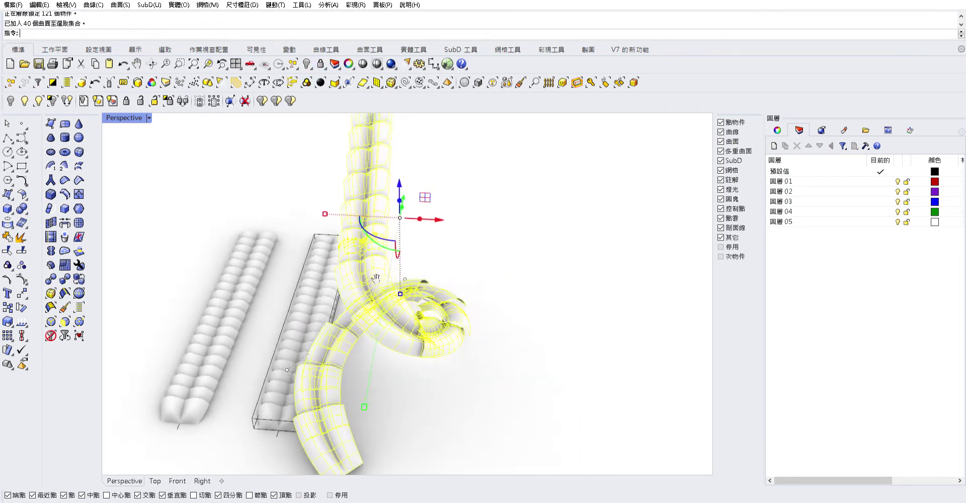
{"action": "left_click_drag", "start_coordinate": [427, 227], "coordinate": [646, 237]}
{"action": "right_click_drag", "start_coordinate": [645, 237], "coordinate": [381, 261]}
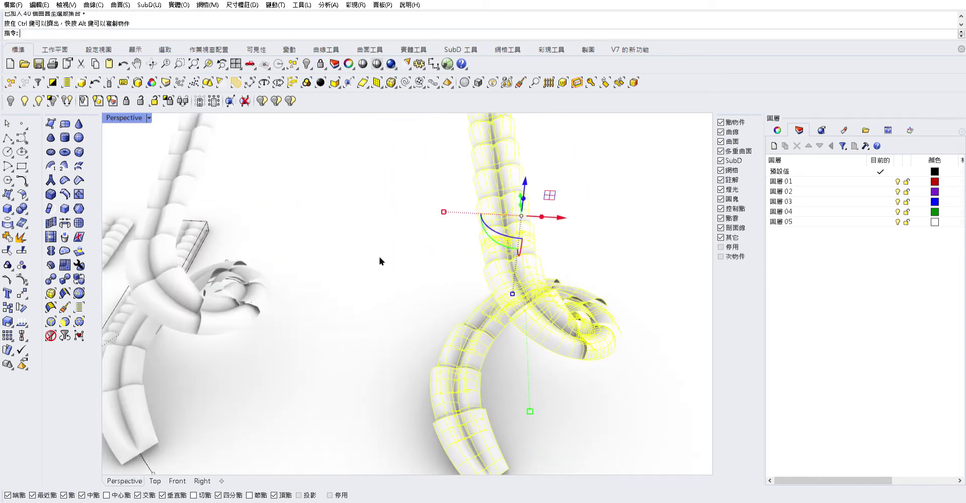
{"action": "right_click_drag", "start_coordinate": [371, 352], "coordinate": [151, 311]}
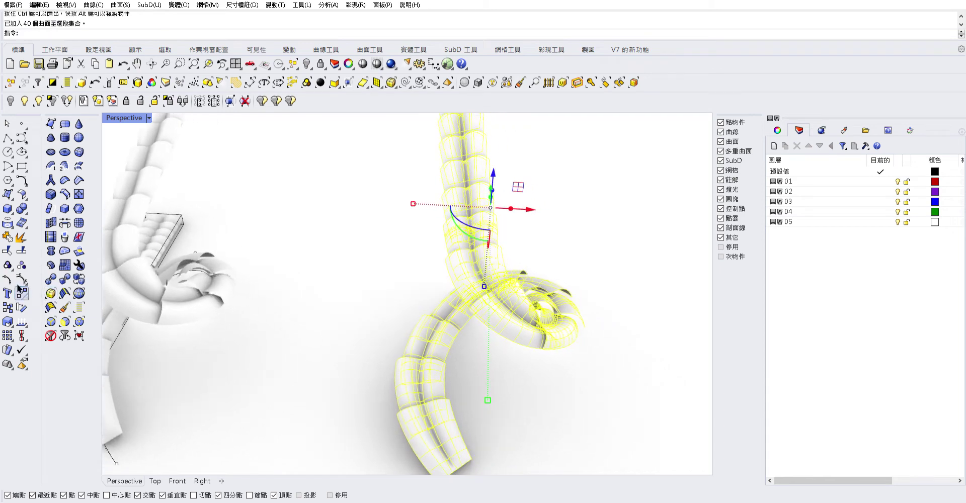
Step: Mirror the strip across a two-point plane and shift the copy toward the original
{"action": "left_click", "coordinate": [352, 448]}
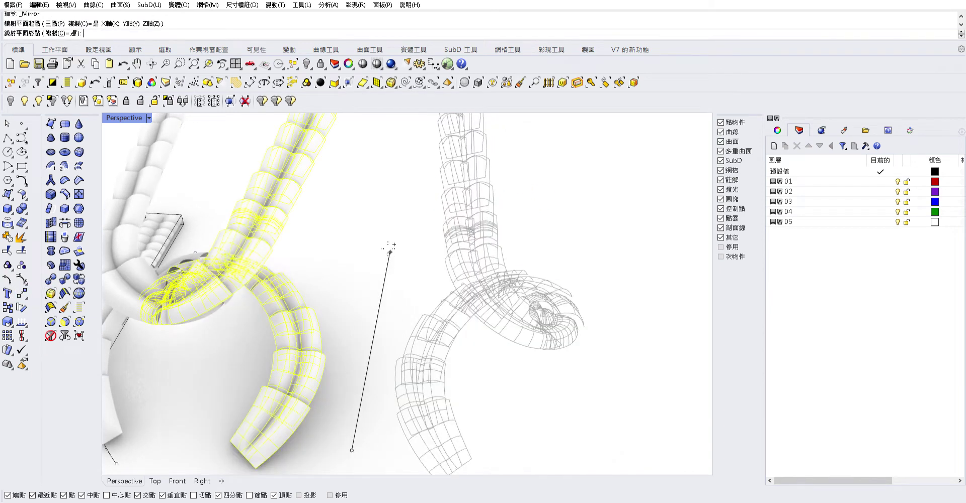
{"action": "left_click", "coordinate": [388, 248]}
{"action": "right_click_drag", "start_coordinate": [355, 277], "coordinate": [523, 321]}
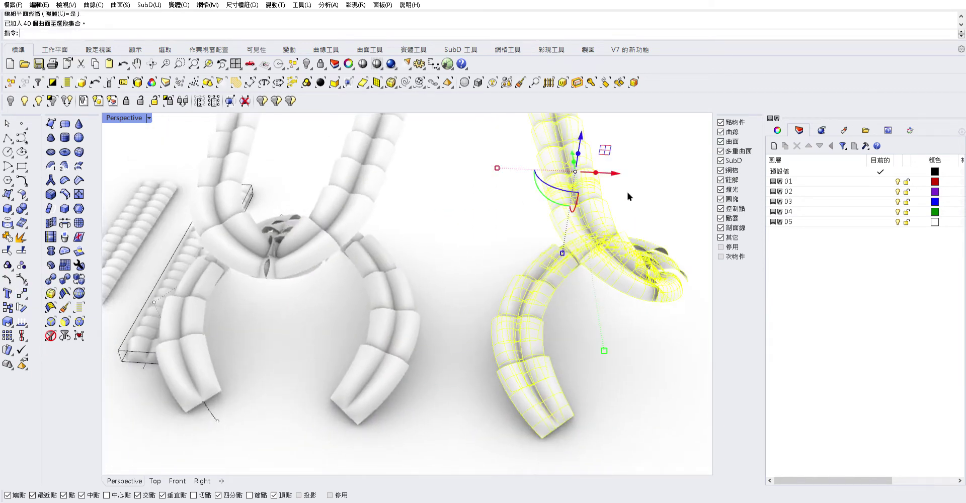
{"action": "mouse_move", "coordinate": [612, 171]}
{"action": "left_mouse_down"}
{"action": "mouse_move", "coordinate": [560, 186]}
{"action": "mouse_move", "coordinate": [578, 173]}
{"action": "left_mouse_up"}
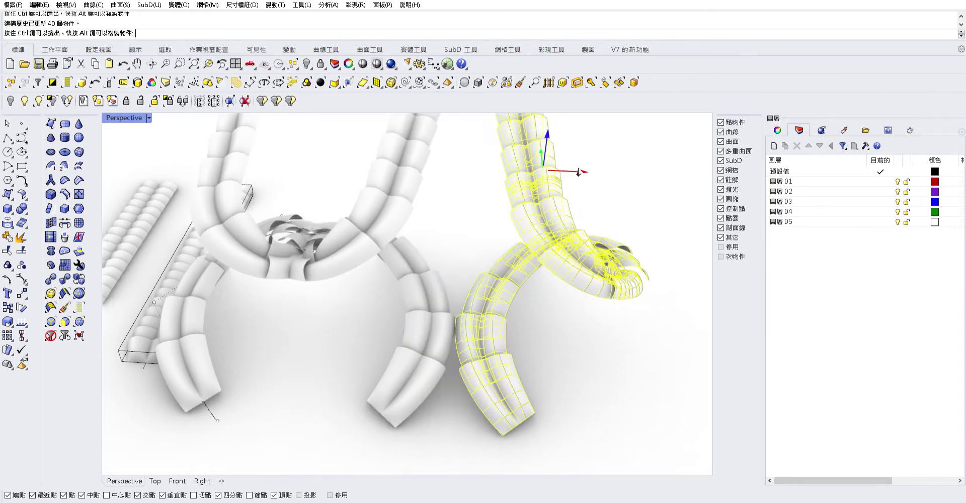
{"action": "mouse_move", "coordinate": [422, 280]}
{"action": "right_mouse_down"}
{"action": "mouse_move", "coordinate": [475, 416]}
{"action": "mouse_move", "coordinate": [372, 244]}
{"action": "right_mouse_up"}
{"action": "left_click", "coordinate": [475, 416]}
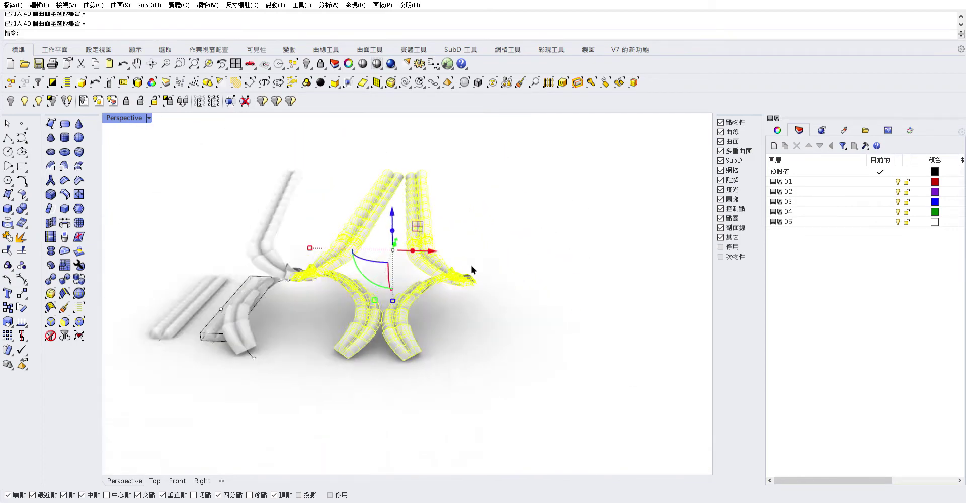
Step: Try moving the selected strips right, then undo and deselect
{"action": "left_click_drag", "start_coordinate": [352, 230], "coordinate": [545, 264]}
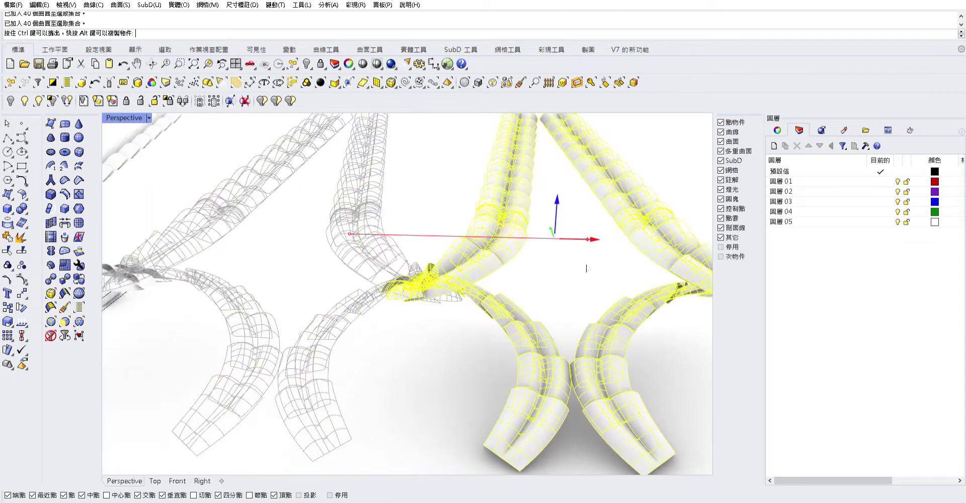
{"action": "key", "text": "ctrl+z"}
{"action": "left_click", "coordinate": [518, 341]}
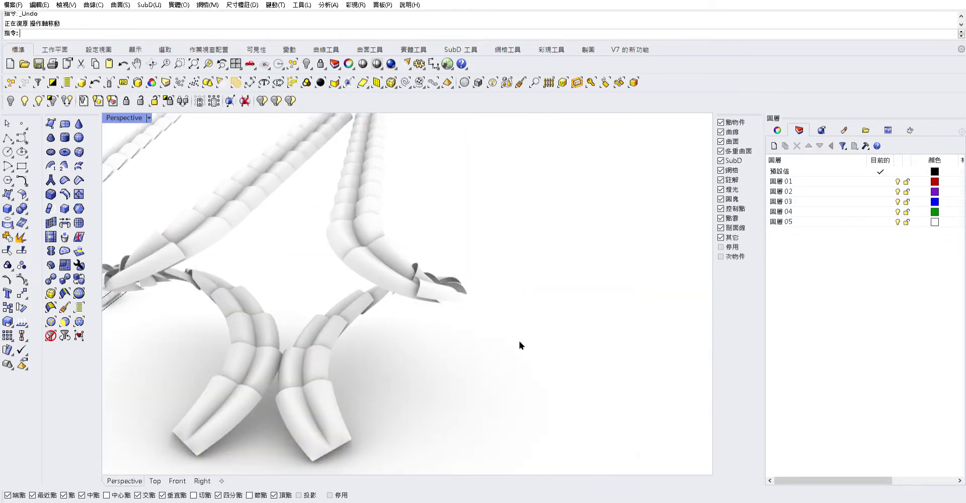
Step: Window-select both forked strips and move them into position
{"action": "scroll", "coordinate": [388, 328], "scroll_direction": "up", "scroll_amount": 3}
{"action": "left_click_drag", "start_coordinate": [540, 375], "coordinate": [236, 387]}
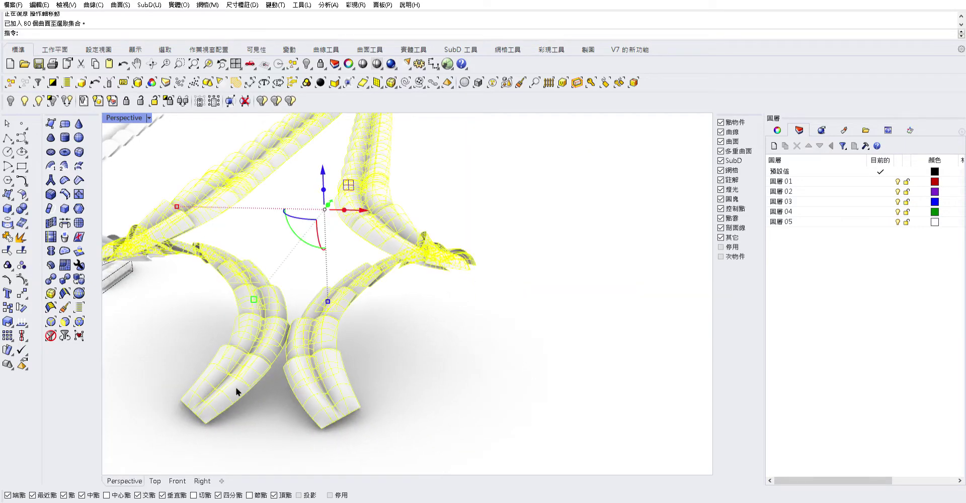
{"action": "scroll", "coordinate": [241, 366], "scroll_direction": "down", "scroll_amount": 3}
{"action": "left_click_drag", "start_coordinate": [322, 275], "coordinate": [478, 305]}
{"action": "left_click", "coordinate": [640, 237]}
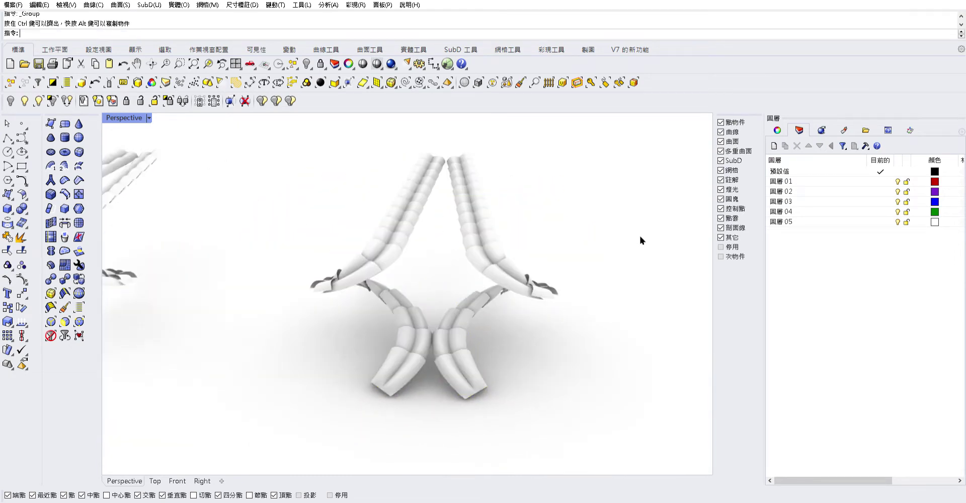
Step: Select all the panel strips and Alt-drag a copy of the tubes downward
{"action": "mouse_move", "coordinate": [641, 237]}
{"action": "right_mouse_down"}
{"action": "mouse_move", "coordinate": [492, 293]}
{"action": "mouse_move", "coordinate": [539, 367]}
{"action": "right_mouse_up"}
{"action": "left_click_drag", "start_coordinate": [538, 367], "coordinate": [350, 419]}
{"action": "right_click_drag", "start_coordinate": [350, 419], "coordinate": [427, 356]}
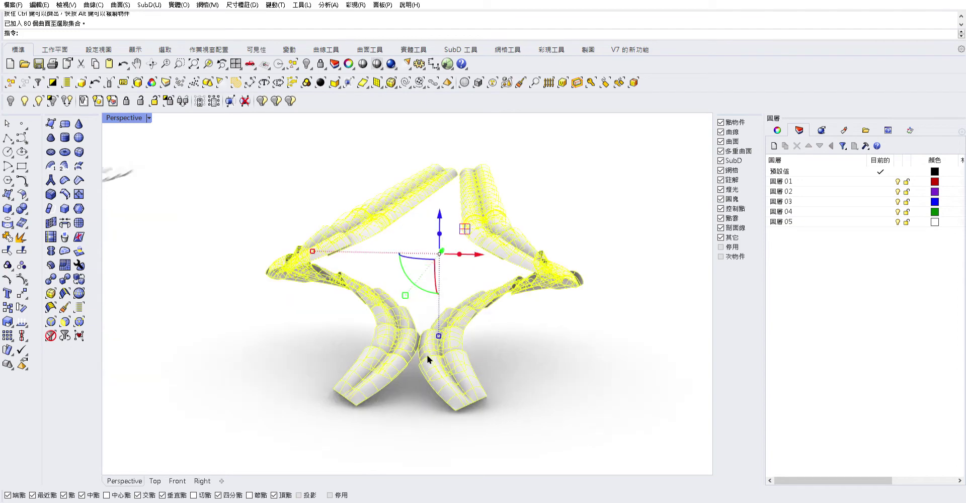
{"action": "left_click_drag", "start_coordinate": [446, 215], "coordinate": [500, 359]}
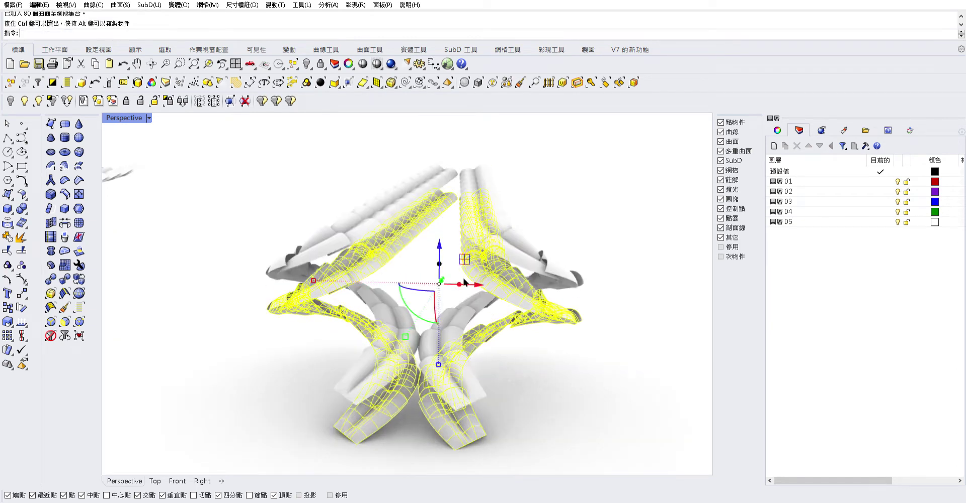
{"action": "left_click", "coordinate": [500, 359]}
{"action": "mouse_move", "coordinate": [499, 359]}
{"action": "right_mouse_down"}
{"action": "mouse_move", "coordinate": [524, 309]}
{"action": "mouse_move", "coordinate": [518, 327]}
{"action": "mouse_move", "coordinate": [180, 366]}
{"action": "mouse_move", "coordinate": [207, 425]}
{"action": "mouse_move", "coordinate": [263, 436]}
{"action": "mouse_move", "coordinate": [429, 317]}
{"action": "mouse_move", "coordinate": [690, 237]}
{"action": "mouse_move", "coordinate": [662, 216]}
{"action": "right_mouse_up"}
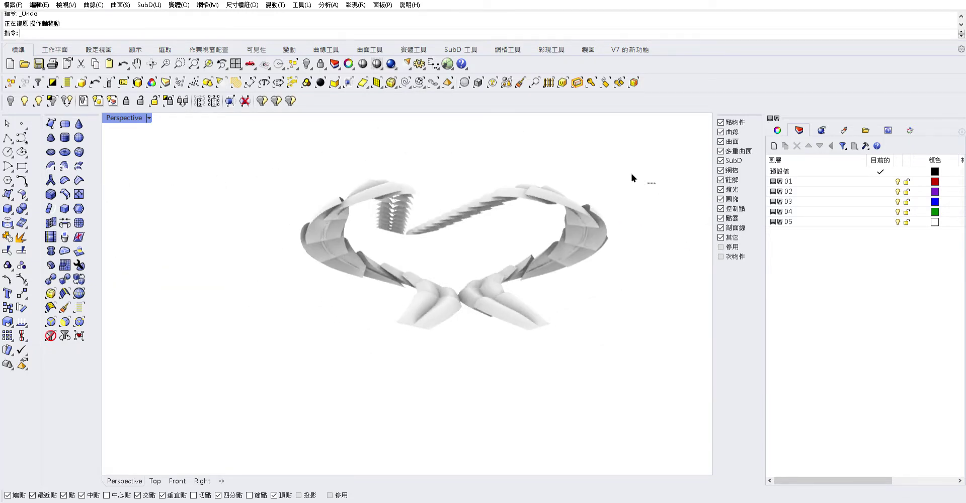
Step: Undo the downward copy of the tubes and clear the selection
{"action": "key", "text": "ctrl+z"}
{"action": "right_click_drag", "start_coordinate": [379, 231], "coordinate": [455, 171]}
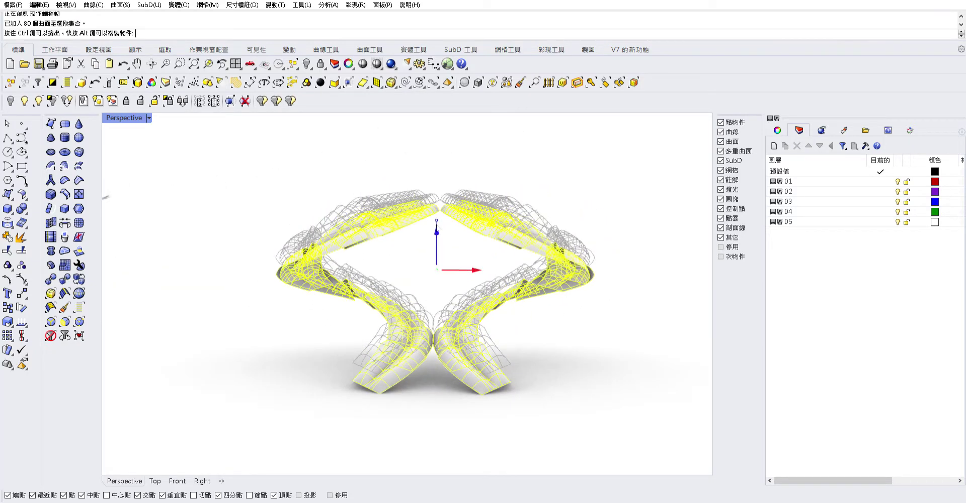
{"action": "key", "text": "Escape"}
{"action": "right_click_drag", "start_coordinate": [608, 163], "coordinate": [449, 204]}
Step: Select all panels and Alt-drag a copy upward to stack a new tier
{"action": "key", "text": "ctrl+a"}
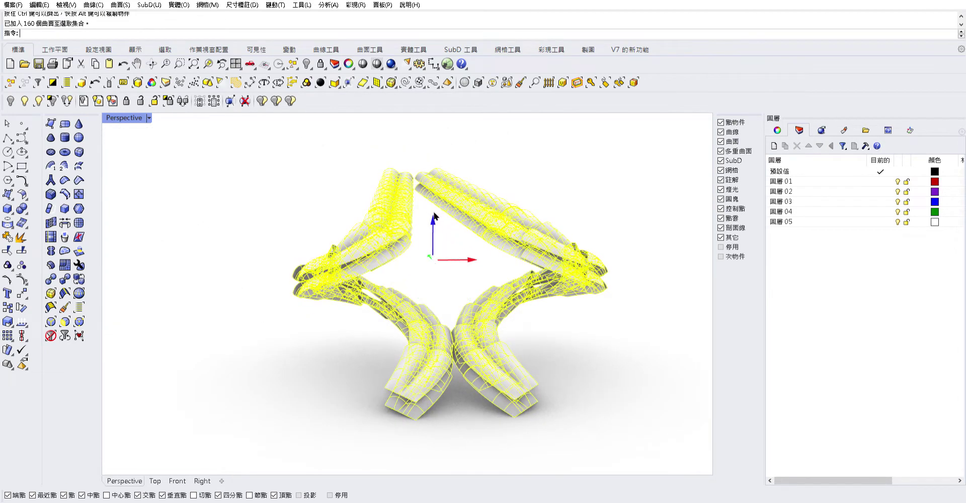
{"action": "mouse_move", "coordinate": [434, 217]}
{"action": "left_mouse_down"}
{"action": "mouse_move", "coordinate": [418, 202]}
{"action": "mouse_move", "coordinate": [404, 248]}
{"action": "left_mouse_up"}
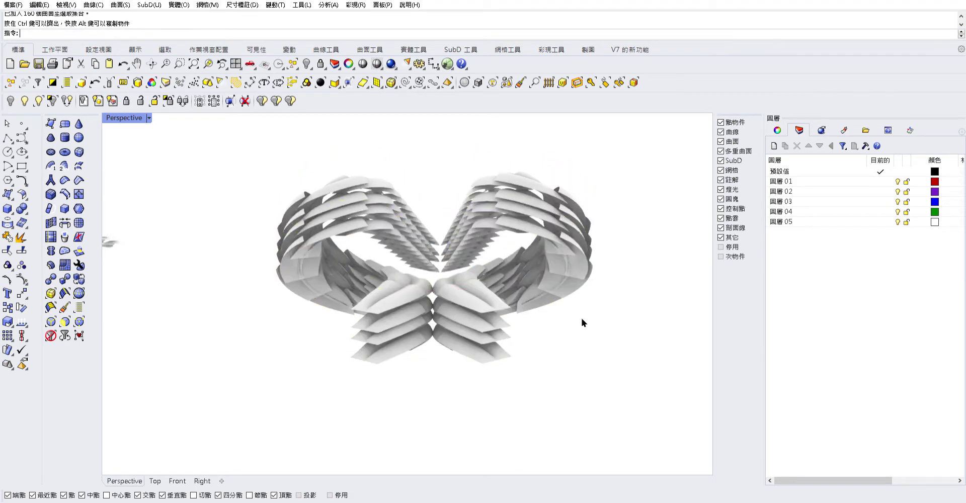
{"action": "mouse_move", "coordinate": [581, 318]}
{"action": "right_mouse_down"}
{"action": "mouse_move", "coordinate": [194, 296]}
{"action": "mouse_move", "coordinate": [629, 301]}
{"action": "mouse_move", "coordinate": [493, 337]}
{"action": "mouse_move", "coordinate": [462, 410]}
{"action": "mouse_move", "coordinate": [352, 413]}
{"action": "mouse_move", "coordinate": [622, 253]}
{"action": "right_mouse_up"}
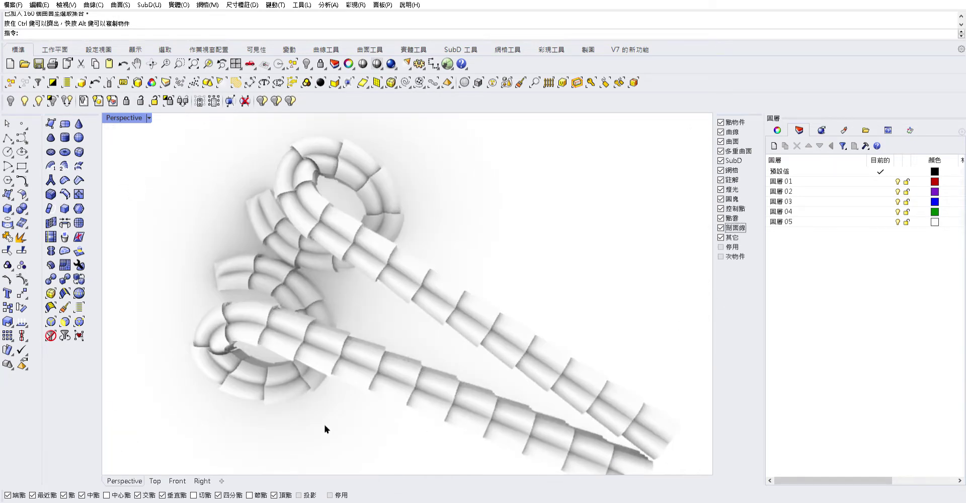
Step: Select the front tier of the stacked panels
{"action": "key", "text": "ctrl+a"}
{"action": "key", "text": "Escape"}
{"action": "mouse_move", "coordinate": [422, 291]}
{"action": "right_mouse_down"}
{"action": "mouse_move", "coordinate": [445, 228]}
{"action": "mouse_move", "coordinate": [418, 330]}
{"action": "mouse_move", "coordinate": [437, 327]}
{"action": "mouse_move", "coordinate": [451, 340]}
{"action": "right_mouse_up"}
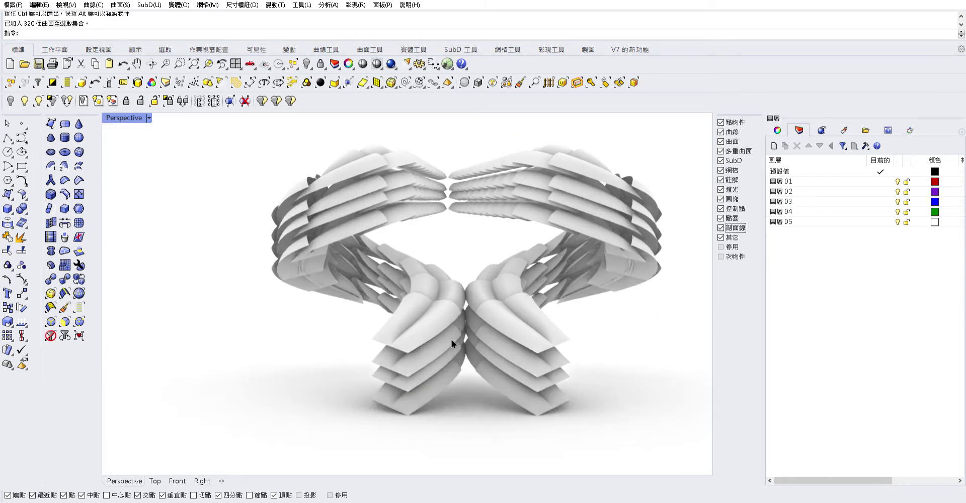
{"action": "left_click", "coordinate": [452, 302]}
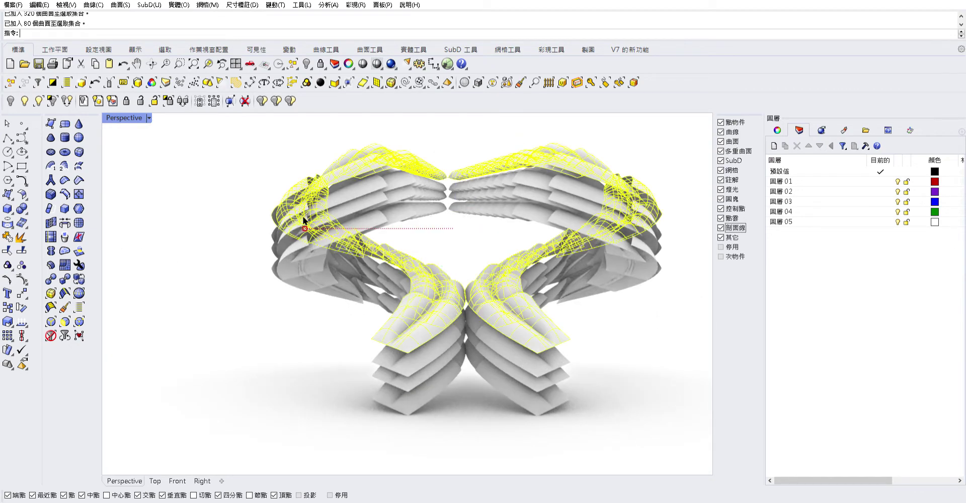
Step: Stretch several selected tiers wider horizontally with the gumball scale handles
{"action": "mouse_move", "coordinate": [304, 219]}
{"action": "left_mouse_down"}
{"action": "mouse_move", "coordinate": [257, 220]}
{"action": "mouse_move", "coordinate": [224, 244]}
{"action": "left_mouse_up"}
{"action": "left_click", "coordinate": [393, 360]}
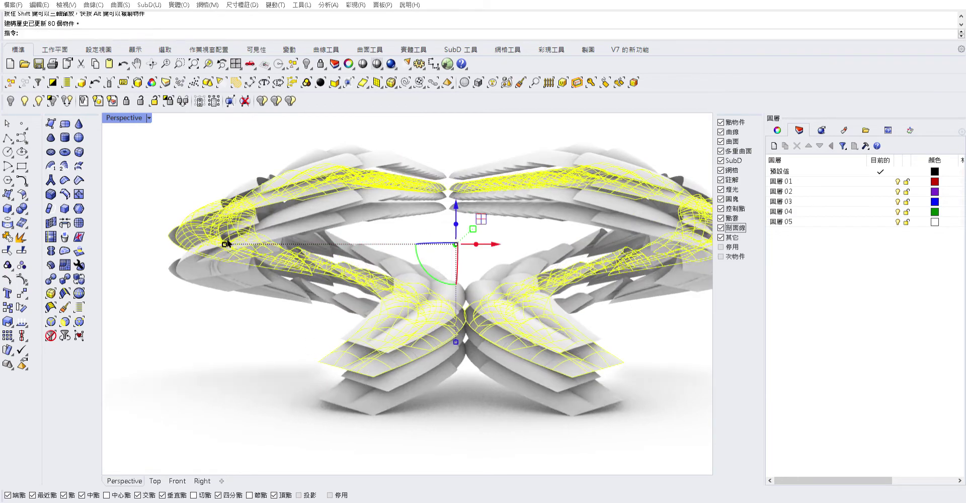
{"action": "left_click", "coordinate": [360, 347]}
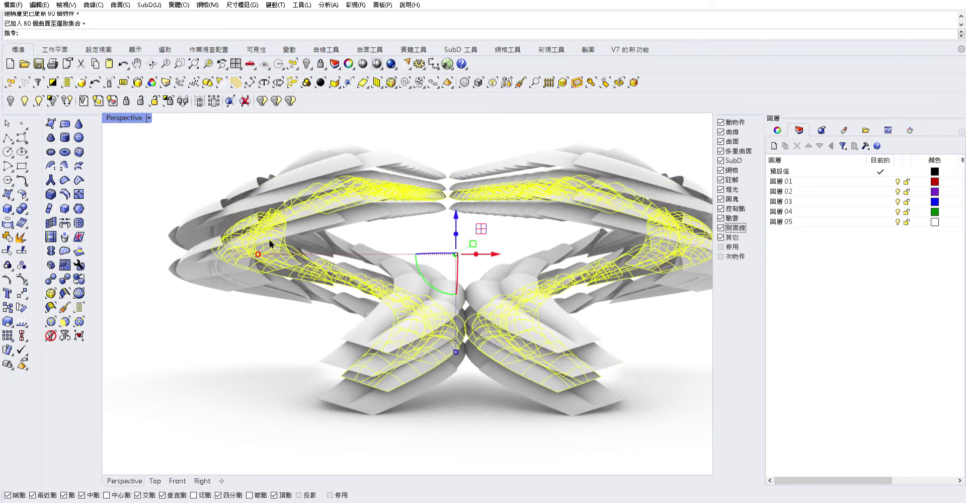
{"action": "left_click_drag", "start_coordinate": [257, 246], "coordinate": [251, 246]}
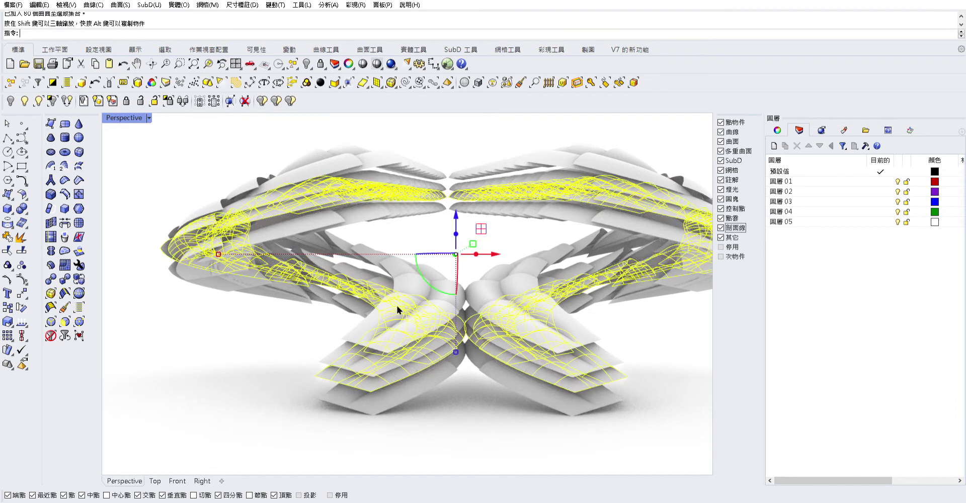
{"action": "left_click_drag", "start_coordinate": [396, 306], "coordinate": [397, 297]}
{"action": "right_click_drag", "start_coordinate": [396, 298], "coordinate": [285, 264]}
{"action": "mouse_move", "coordinate": [276, 282]}
{"action": "left_mouse_down"}
{"action": "mouse_move", "coordinate": [244, 282]}
{"action": "mouse_move", "coordinate": [253, 282]}
{"action": "left_mouse_up"}
Step: Scale the lower wing tiers vertically, then undo that scaling
{"action": "left_click", "coordinate": [418, 402]}
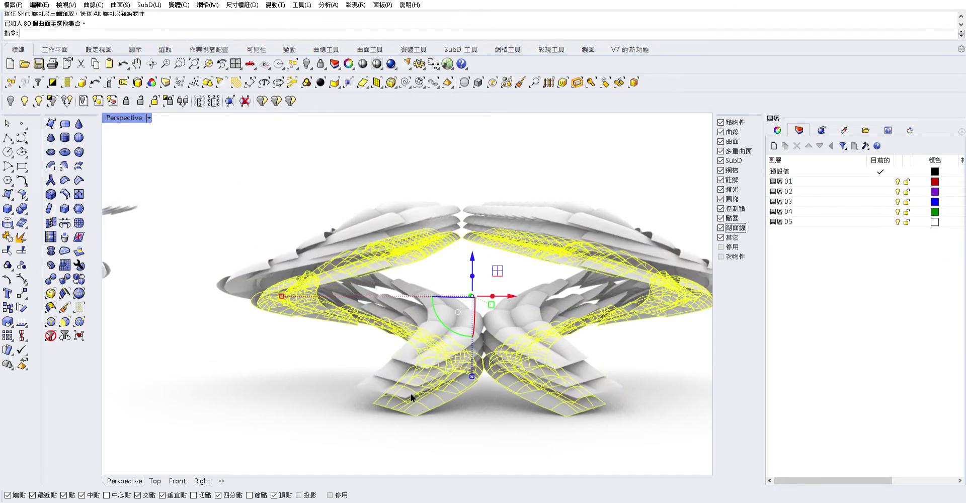
{"action": "left_click_drag", "start_coordinate": [466, 372], "coordinate": [468, 383]}
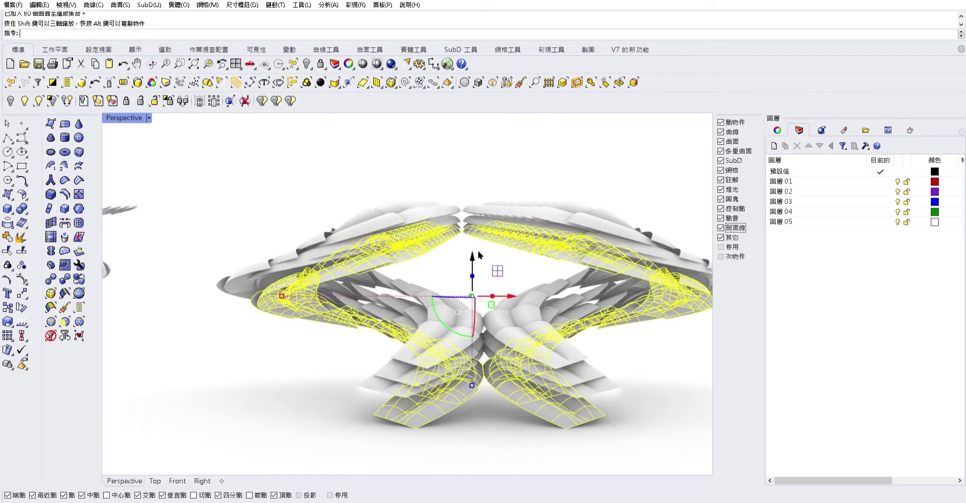
{"action": "mouse_move", "coordinate": [551, 260]}
{"action": "right_mouse_down"}
{"action": "mouse_move", "coordinate": [353, 344]}
{"action": "mouse_move", "coordinate": [427, 273]}
{"action": "right_mouse_up"}
{"action": "key", "text": "Escape"}
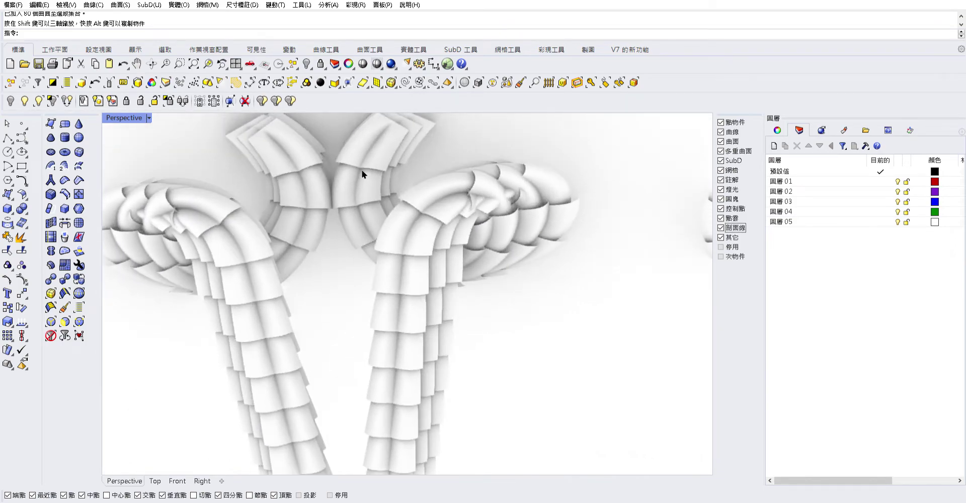
{"action": "key", "text": "ctrl+z"}
{"action": "key", "text": "ctrl+z"}
{"action": "key", "text": "Escape"}
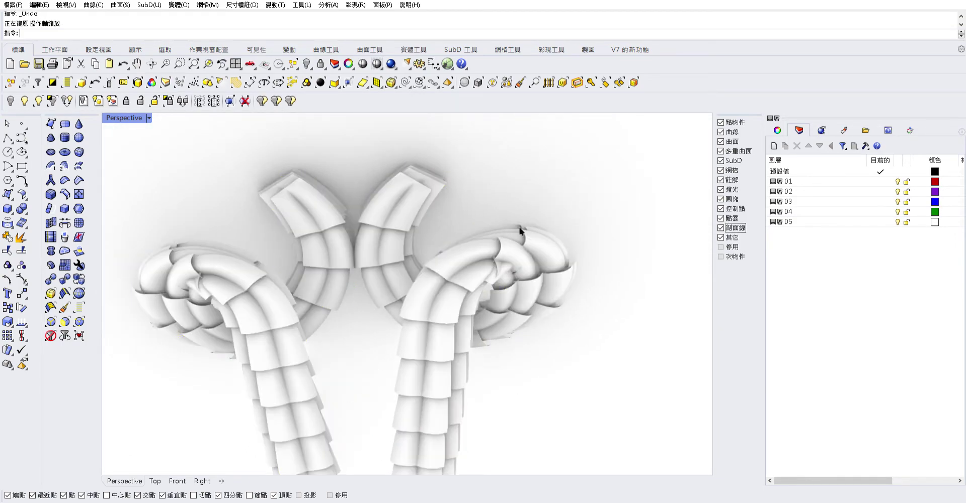
Step: Select all 80 panel surfaces and move them down
{"action": "mouse_move", "coordinate": [557, 218]}
{"action": "right_mouse_down"}
{"action": "mouse_move", "coordinate": [503, 128]}
{"action": "mouse_move", "coordinate": [371, 395]}
{"action": "mouse_move", "coordinate": [543, 245]}
{"action": "right_mouse_up"}
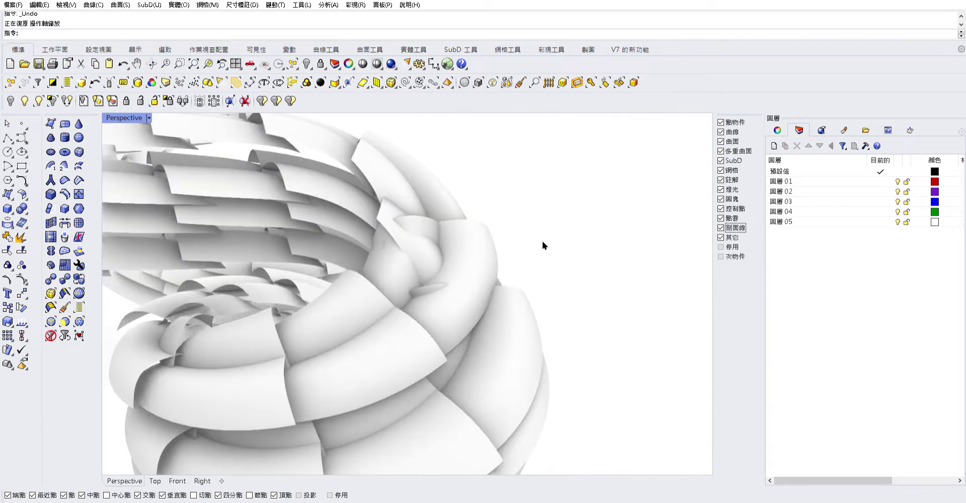
{"action": "key", "text": "ctrl+a"}
{"action": "mouse_move", "coordinate": [422, 243]}
{"action": "right_mouse_down"}
{"action": "mouse_move", "coordinate": [308, 274]}
{"action": "mouse_move", "coordinate": [407, 217]}
{"action": "right_mouse_up"}
{"action": "scroll", "coordinate": [408, 217], "scroll_direction": "down", "scroll_amount": 5}
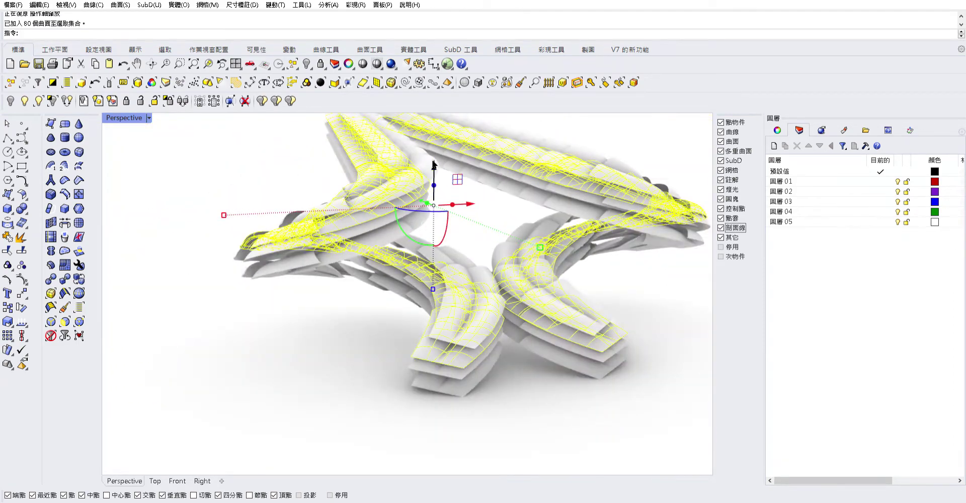
{"action": "key", "text": "ctrl+z"}
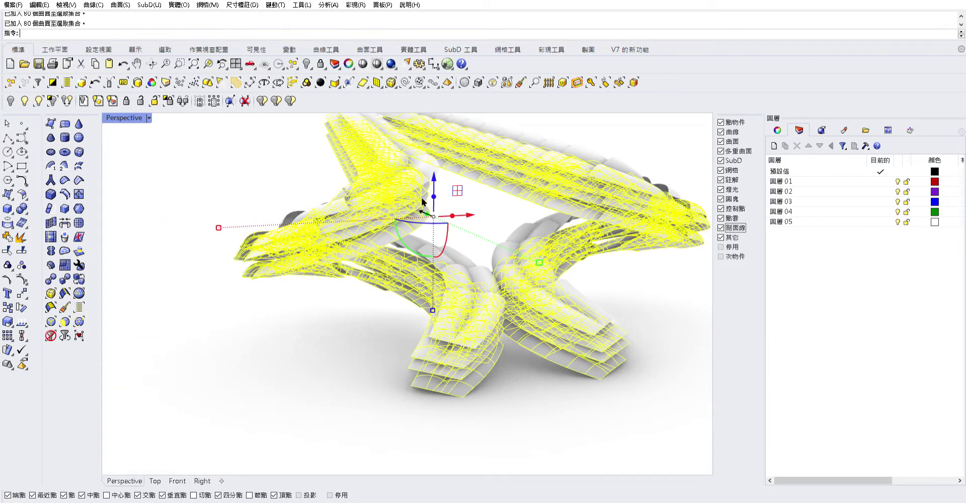
{"action": "left_click_drag", "start_coordinate": [435, 176], "coordinate": [434, 184]}
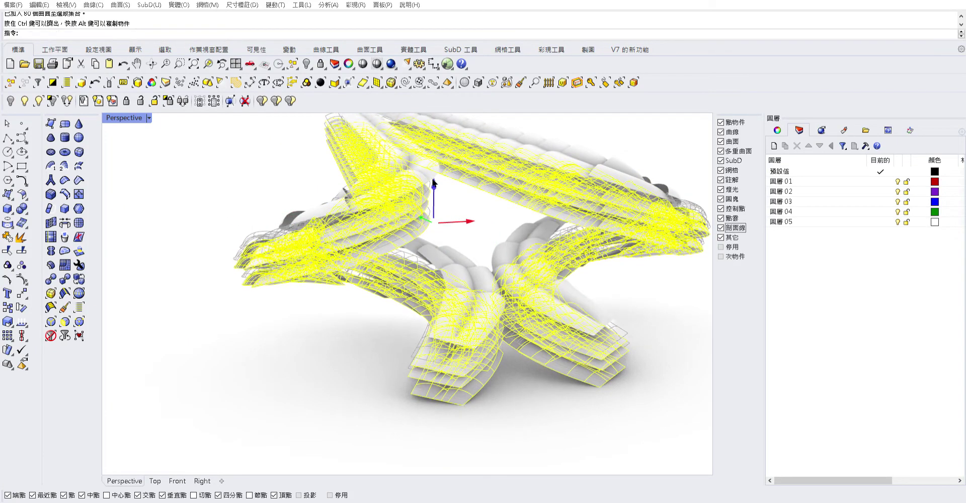
{"action": "left_click", "coordinate": [285, 343]}
Step: Window-select all 320 tube surfaces
{"action": "scroll", "coordinate": [391, 309], "scroll_direction": "up", "scroll_amount": 5}
{"action": "scroll", "coordinate": [553, 367], "scroll_direction": "up", "scroll_amount": 3}
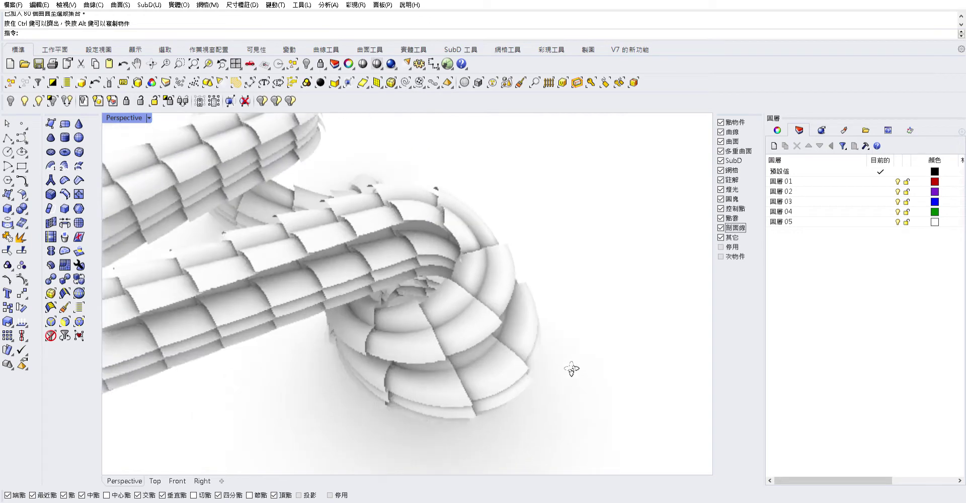
{"action": "right_click_drag", "start_coordinate": [404, 363], "coordinate": [504, 385]}
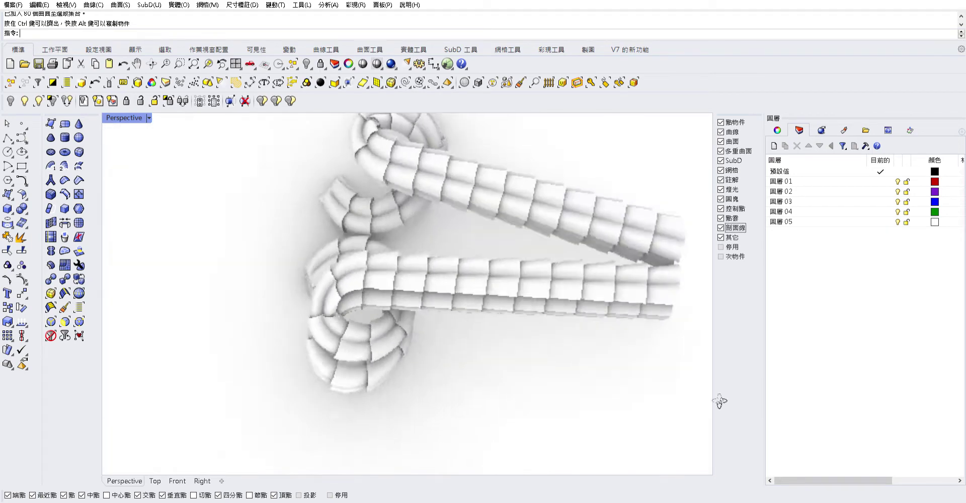
{"action": "right_click_drag", "start_coordinate": [504, 385], "coordinate": [587, 203]}
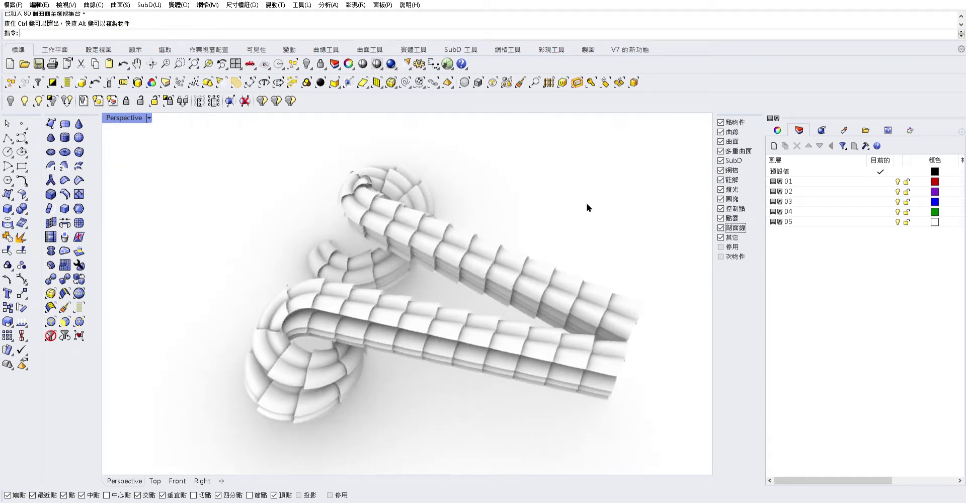
{"action": "left_click_drag", "start_coordinate": [587, 203], "coordinate": [467, 431]}
{"action": "right_click_drag", "start_coordinate": [468, 431], "coordinate": [391, 398]}
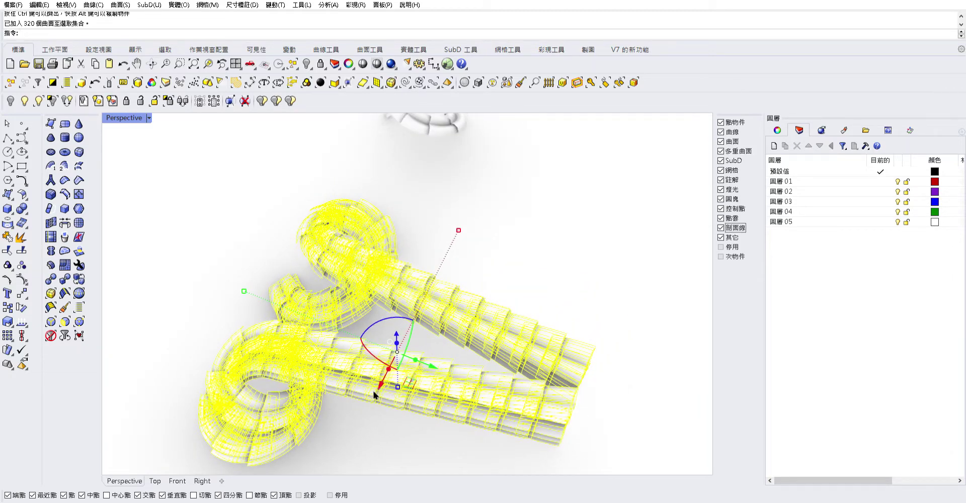
Step: Window-select the tubes and rotate them about 90°
{"action": "left_click", "coordinate": [386, 438]}
{"action": "mouse_move", "coordinate": [391, 405]}
{"action": "right_mouse_down"}
{"action": "mouse_move", "coordinate": [364, 276]}
{"action": "mouse_move", "coordinate": [482, 418]}
{"action": "mouse_move", "coordinate": [496, 264]}
{"action": "right_mouse_up"}
{"action": "scroll", "coordinate": [364, 276], "scroll_direction": "up", "scroll_amount": 5}
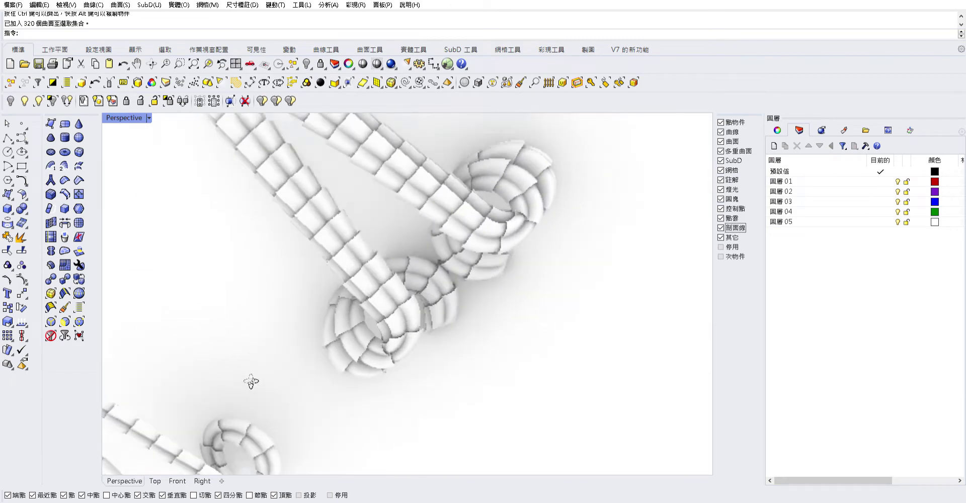
{"action": "left_click_drag", "start_coordinate": [683, 195], "coordinate": [295, 351]}
{"action": "mouse_move", "coordinate": [296, 351]}
{"action": "right_mouse_down"}
{"action": "mouse_move", "coordinate": [498, 327]}
{"action": "mouse_move", "coordinate": [505, 375]}
{"action": "right_mouse_up"}
{"action": "mouse_move", "coordinate": [509, 368]}
{"action": "left_mouse_down"}
{"action": "mouse_move", "coordinate": [551, 387]}
{"action": "mouse_move", "coordinate": [451, 362]}
{"action": "left_mouse_up"}
{"action": "mouse_move", "coordinate": [450, 362]}
{"action": "right_mouse_down"}
{"action": "mouse_move", "coordinate": [356, 180]}
{"action": "mouse_move", "coordinate": [460, 259]}
{"action": "right_mouse_up"}
Step: Deselect and zoom out to a higher oblique view of all the tubes
{"action": "left_click", "coordinate": [347, 184]}
{"action": "scroll", "coordinate": [460, 258], "scroll_direction": "down", "scroll_amount": 3}
{"action": "scroll", "coordinate": [511, 338], "scroll_direction": "down", "scroll_amount": 3}
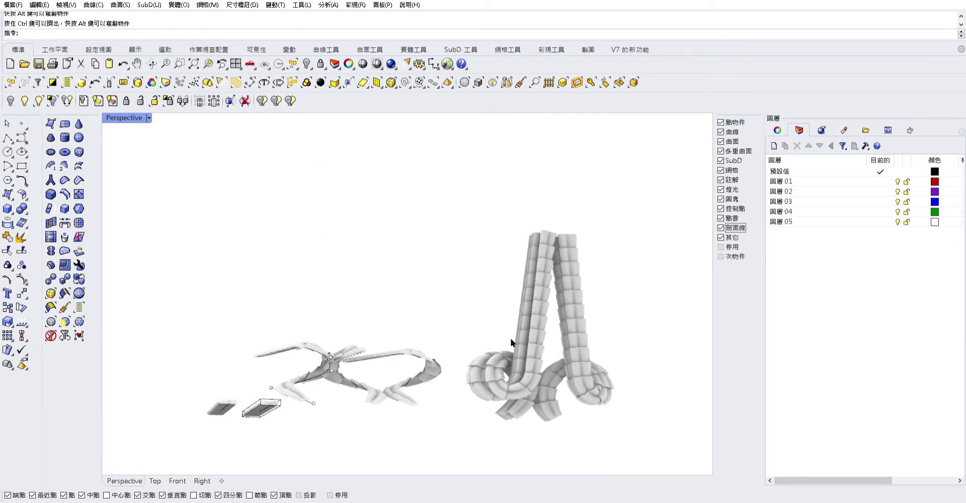
{"action": "mouse_move", "coordinate": [510, 338]}
{"action": "right_mouse_down"}
{"action": "mouse_move", "coordinate": [475, 306]}
{"action": "mouse_move", "coordinate": [408, 388]}
{"action": "mouse_move", "coordinate": [453, 421]}
{"action": "mouse_move", "coordinate": [328, 458]}
{"action": "mouse_move", "coordinate": [419, 304]}
{"action": "right_mouse_up"}
{"action": "scroll", "coordinate": [440, 328], "scroll_direction": "up", "scroll_amount": 3}
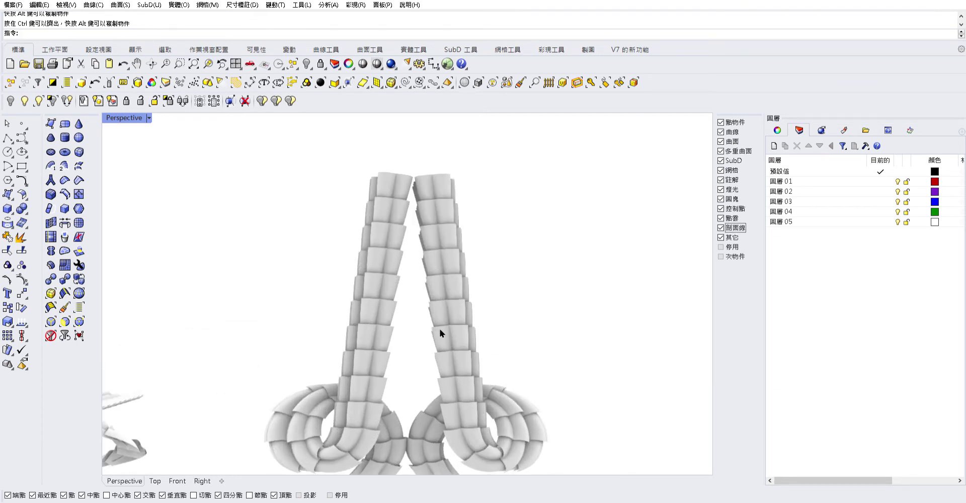
{"action": "scroll", "coordinate": [464, 255], "scroll_direction": "up", "scroll_amount": 3}
{"action": "scroll", "coordinate": [457, 267], "scroll_direction": "up", "scroll_amount": 2}
{"action": "scroll", "coordinate": [484, 371], "scroll_direction": "up", "scroll_amount": 3}
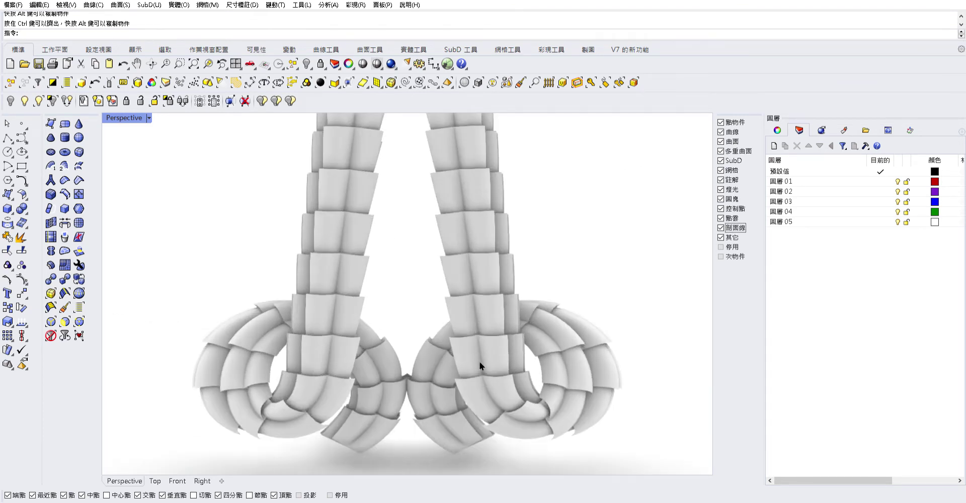
{"action": "scroll", "coordinate": [480, 361], "scroll_direction": "down", "scroll_amount": 5}
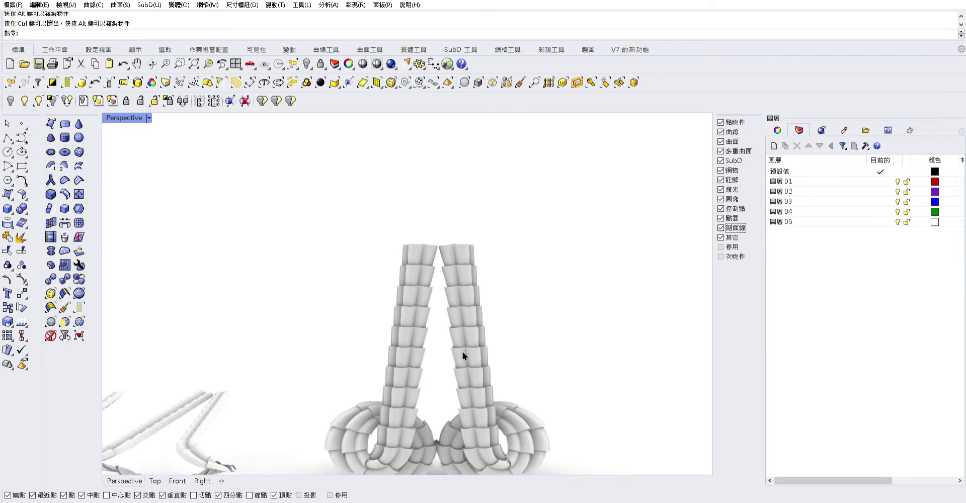
Step: Frame a symmetric front view of both columns and window-select all 320 panels
{"action": "right_click_drag", "start_coordinate": [388, 276], "coordinate": [371, 203]}
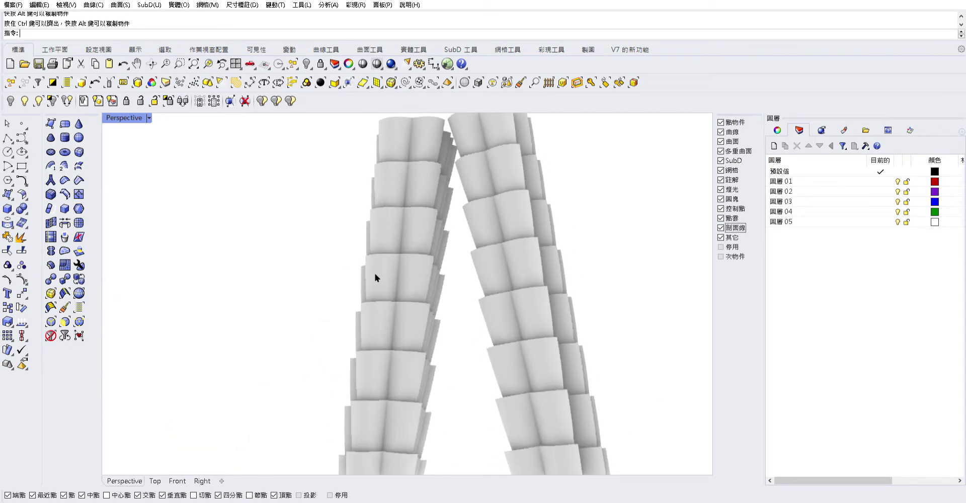
{"action": "scroll", "coordinate": [375, 277], "scroll_direction": "down", "scroll_amount": 3}
{"action": "mouse_move", "coordinate": [375, 275]}
{"action": "right_mouse_down"}
{"action": "mouse_move", "coordinate": [387, 355]}
{"action": "mouse_move", "coordinate": [433, 329]}
{"action": "right_mouse_up"}
{"action": "scroll", "coordinate": [429, 334], "scroll_direction": "up", "scroll_amount": 3}
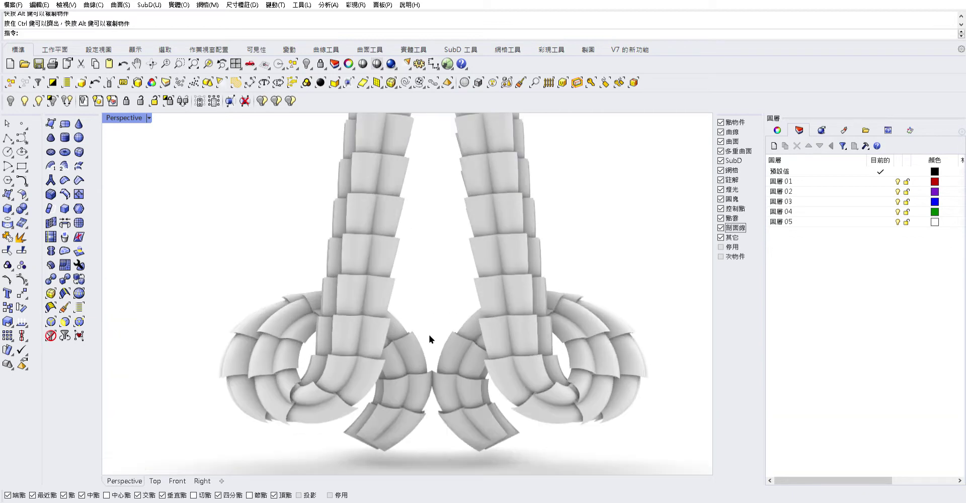
{"action": "scroll", "coordinate": [429, 334], "scroll_direction": "down", "scroll_amount": 1}
{"action": "scroll", "coordinate": [415, 279], "scroll_direction": "down", "scroll_amount": 5}
{"action": "scroll", "coordinate": [413, 302], "scroll_direction": "up", "scroll_amount": 6}
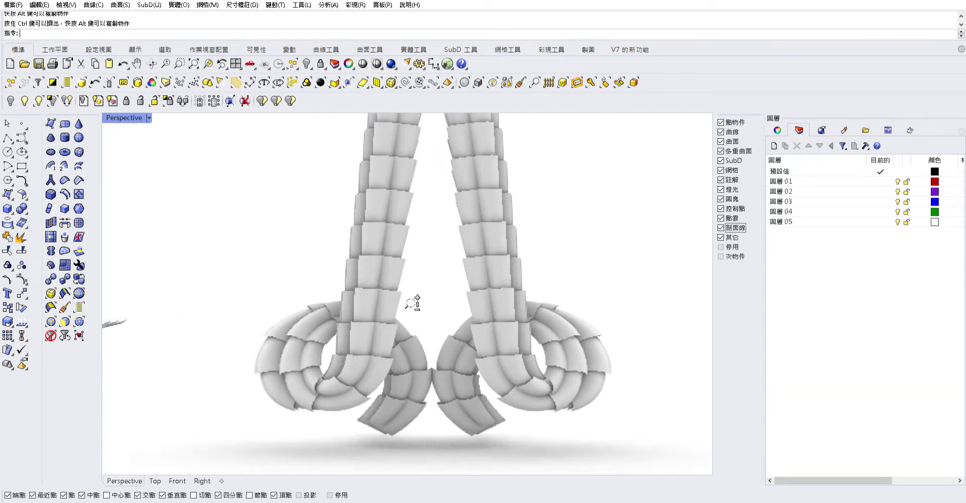
{"action": "scroll", "coordinate": [401, 312], "scroll_direction": "up", "scroll_amount": 2}
{"action": "scroll", "coordinate": [398, 332], "scroll_direction": "up", "scroll_amount": 1}
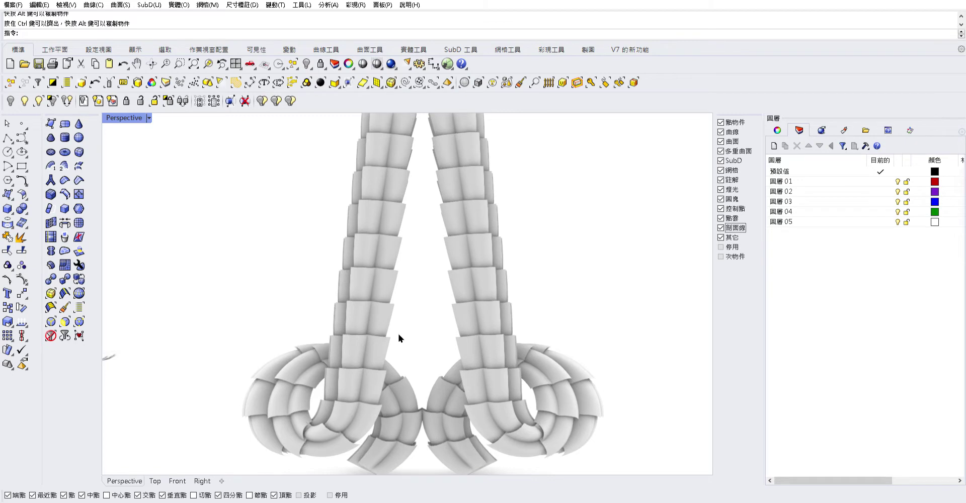
{"action": "left_click_drag", "start_coordinate": [629, 203], "coordinate": [241, 282]}
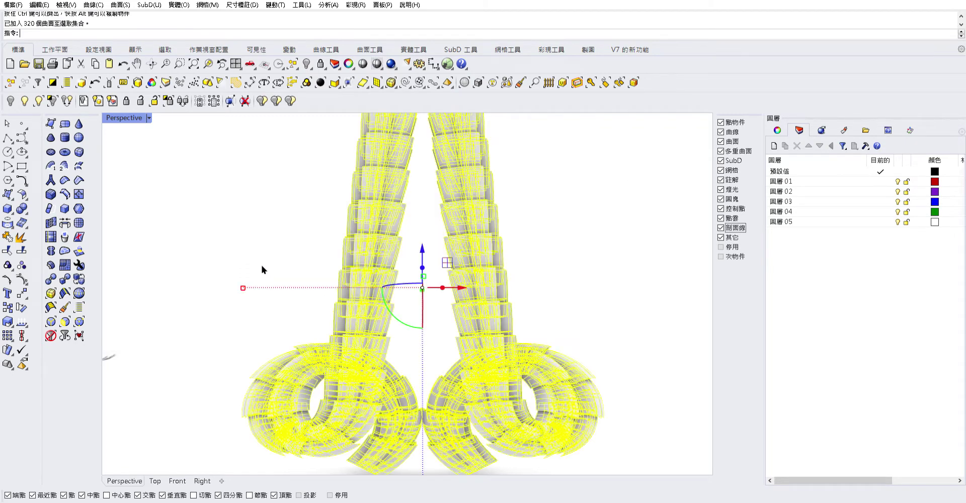
Step: Alt-drag a copy of the whole sculpture to the right and ungroup it
{"action": "scroll", "coordinate": [263, 270], "scroll_direction": "down", "scroll_amount": 2}
{"action": "left_click_drag", "start_coordinate": [359, 308], "coordinate": [527, 350]}
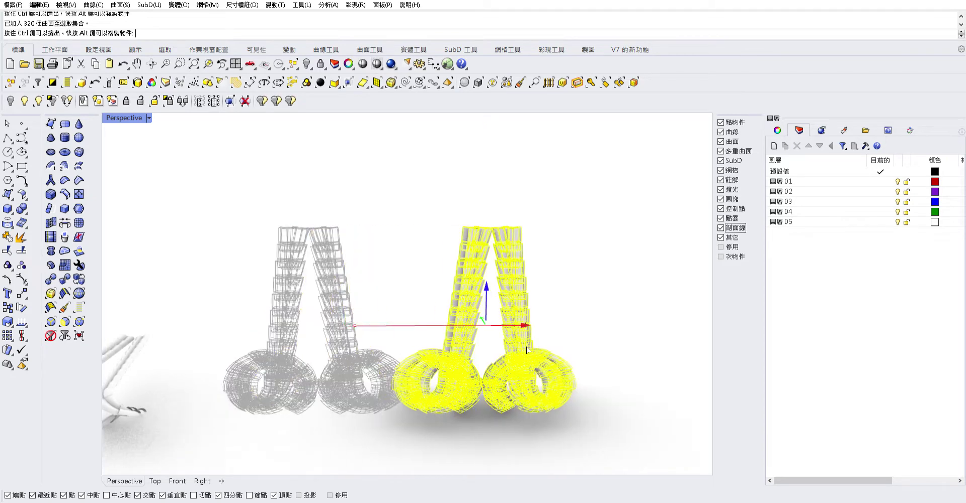
{"action": "left_click", "coordinate": [382, 274]}
{"action": "scroll", "coordinate": [437, 270], "scroll_direction": "up", "scroll_amount": 3}
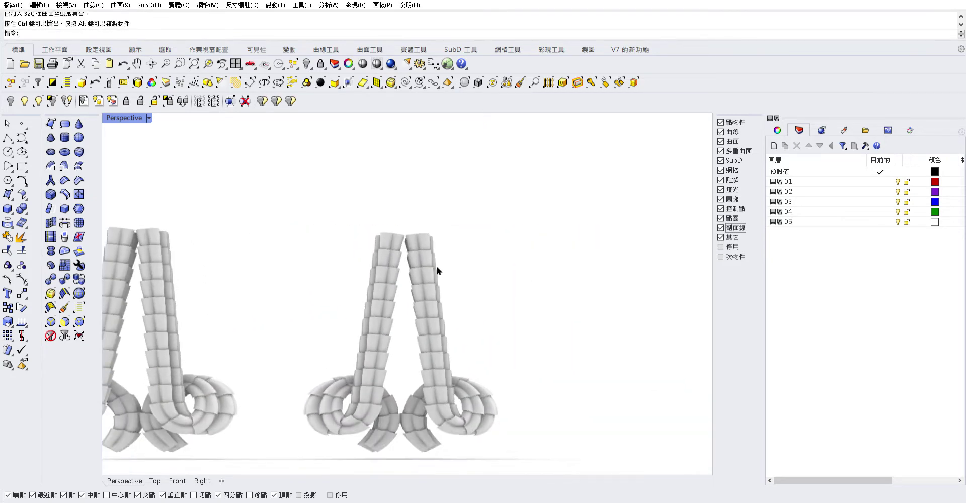
{"action": "left_click_drag", "start_coordinate": [437, 270], "coordinate": [318, 294]}
{"action": "key", "text": "ctrl+shift+g"}
{"action": "key", "text": "ctrl+shift+g"}
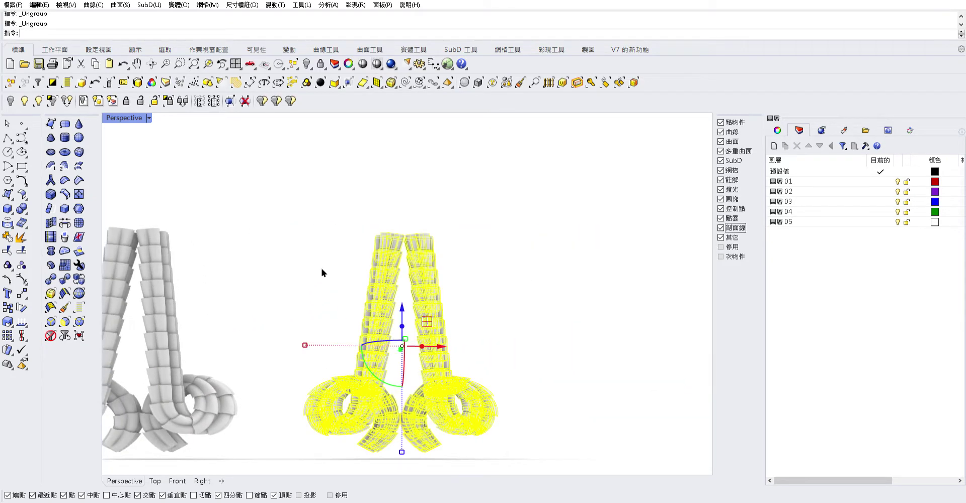
{"action": "left_click", "coordinate": [326, 275]}
Step: Delete the copy's upper tubes to leave short stubs, then select their topmost panels
{"action": "left_click_drag", "start_coordinate": [332, 188], "coordinate": [547, 343]}
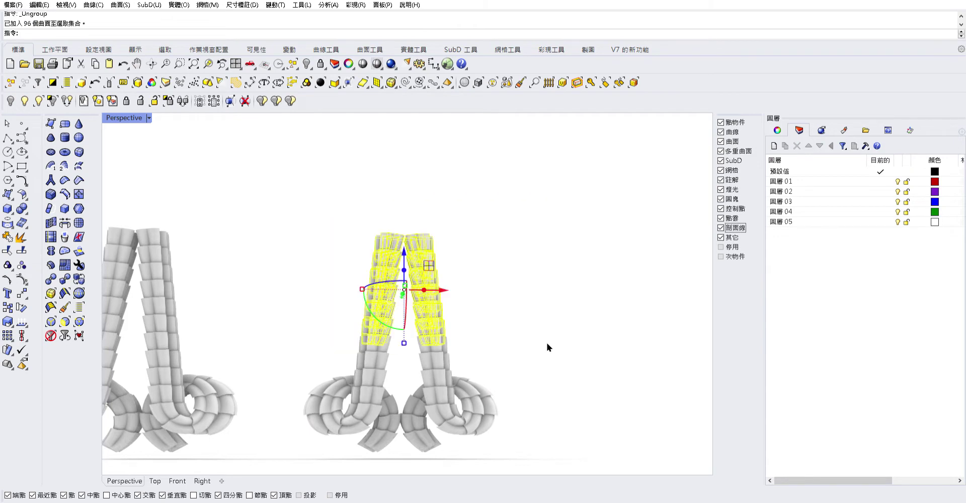
{"action": "key", "text": "Delete"}
{"action": "scroll", "coordinate": [363, 396], "scroll_direction": "up", "scroll_amount": 3}
{"action": "scroll", "coordinate": [339, 211], "scroll_direction": "down", "scroll_amount": 3}
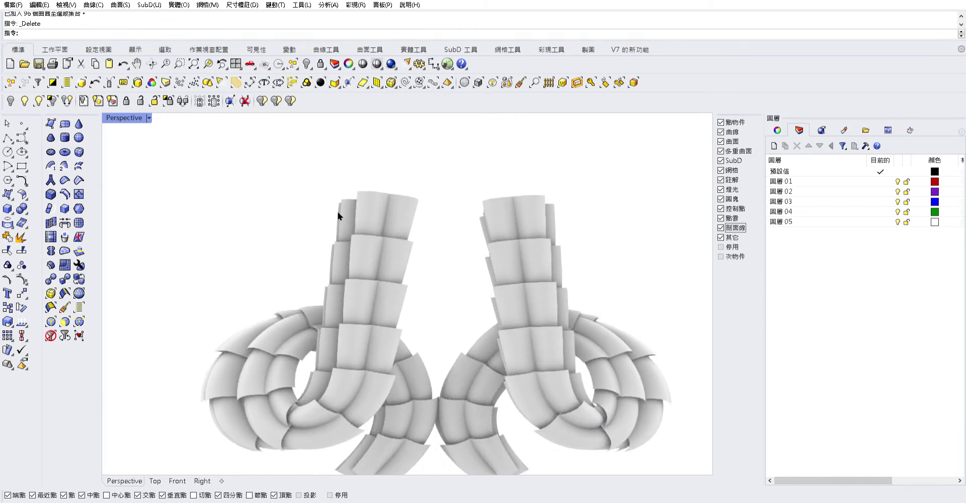
{"action": "right_click_drag", "start_coordinate": [339, 211], "coordinate": [341, 244]}
{"action": "left_click_drag", "start_coordinate": [614, 197], "coordinate": [311, 245]}
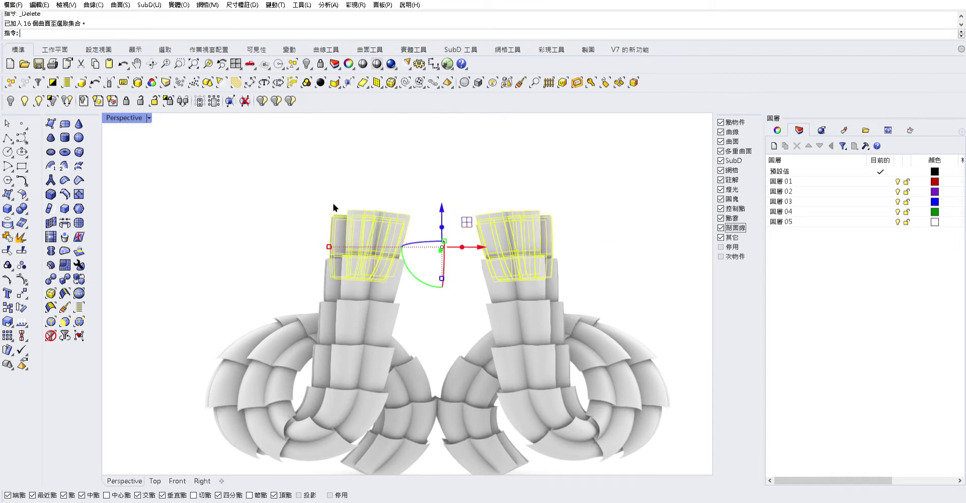
Step: Turn on control points and scale the left stub's top points into a tip
{"action": "key", "text": "F10"}
{"action": "scroll", "coordinate": [377, 172], "scroll_direction": "up", "scroll_amount": 2}
{"action": "right_click_drag", "start_coordinate": [378, 173], "coordinate": [361, 221]}
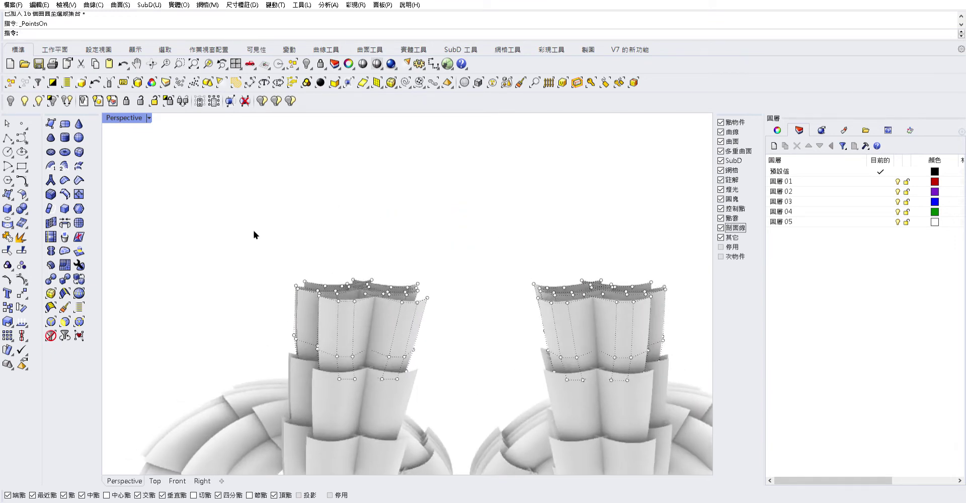
{"action": "left_click_drag", "start_coordinate": [255, 235], "coordinate": [504, 300]}
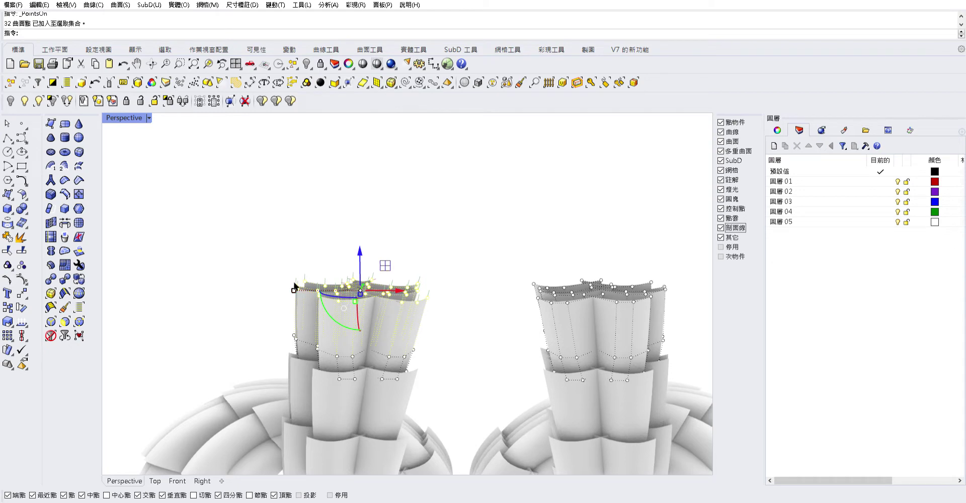
{"action": "left_click_drag", "start_coordinate": [294, 290], "coordinate": [361, 290]}
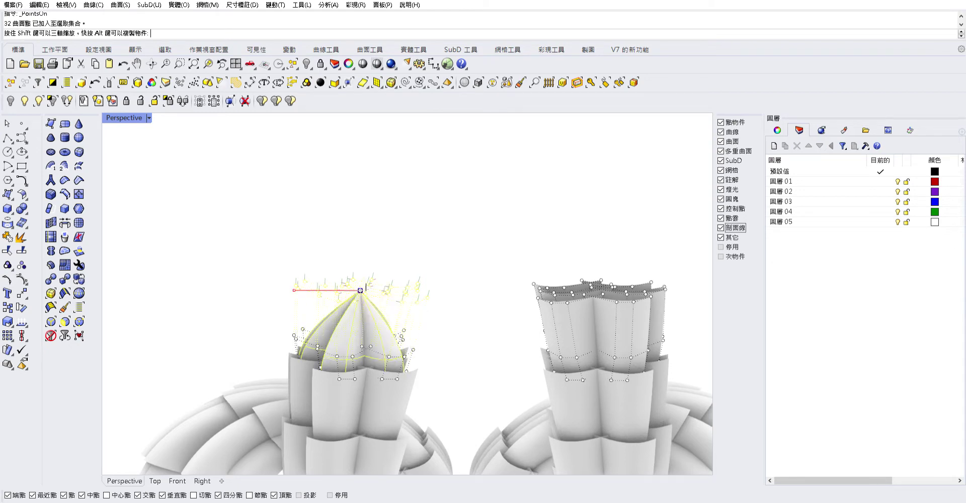
{"action": "key", "text": "Escape"}
Step: Scale the right stub's top control points inward into a point
{"action": "right_click_drag", "start_coordinate": [472, 244], "coordinate": [383, 248]}
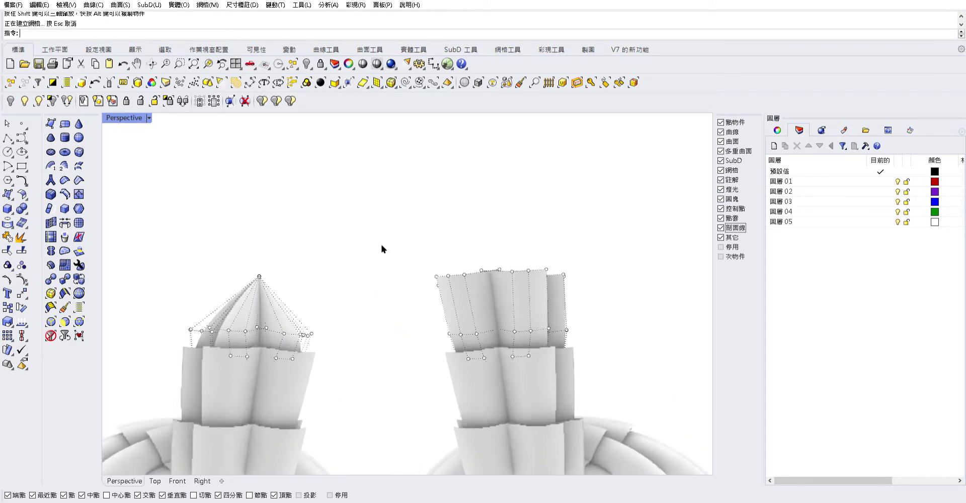
{"action": "left_click_drag", "start_coordinate": [367, 228], "coordinate": [637, 304]}
{"action": "right_click_drag", "start_coordinate": [403, 282], "coordinate": [406, 319]}
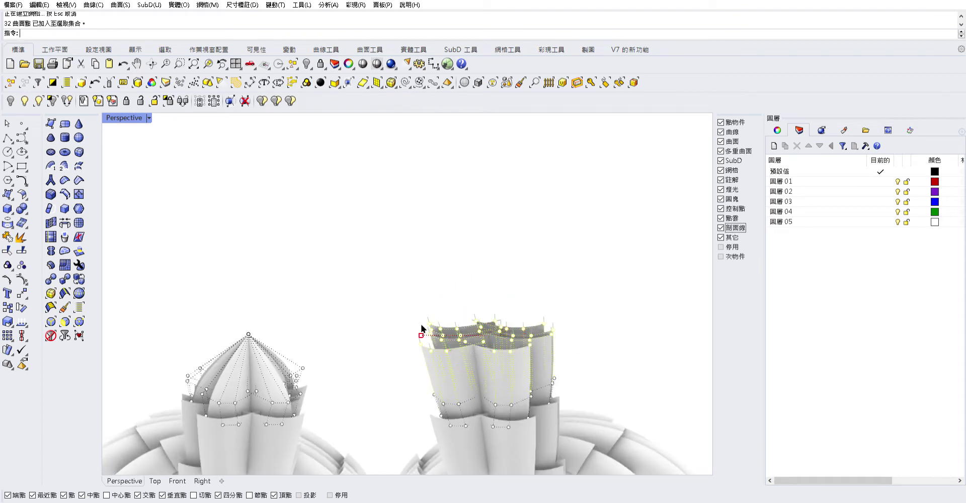
{"action": "left_click_drag", "start_coordinate": [421, 334], "coordinate": [485, 334]}
{"action": "key", "text": "Escape"}
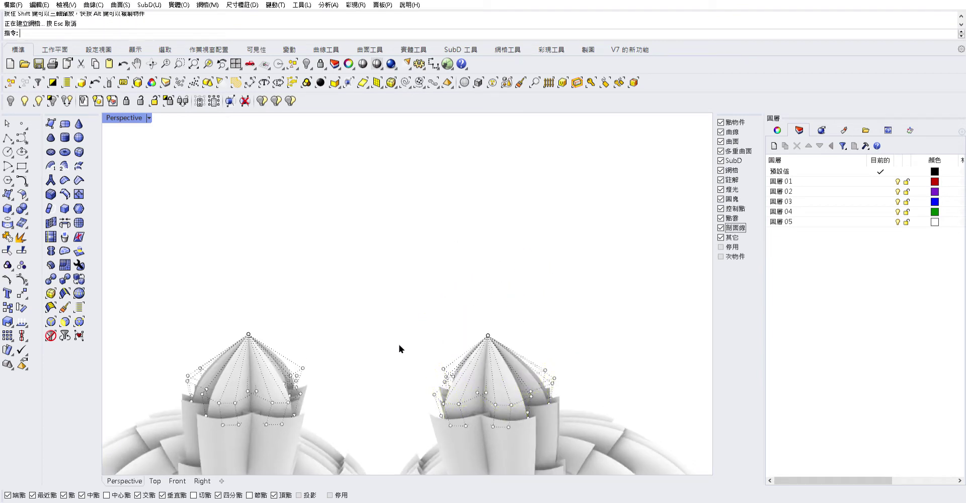
Step: Lean both tips sideways and hide the control points
{"action": "mouse_move", "coordinate": [413, 302]}
{"action": "left_mouse_down"}
{"action": "mouse_move", "coordinate": [528, 340]}
{"action": "mouse_move", "coordinate": [574, 336]}
{"action": "left_mouse_up"}
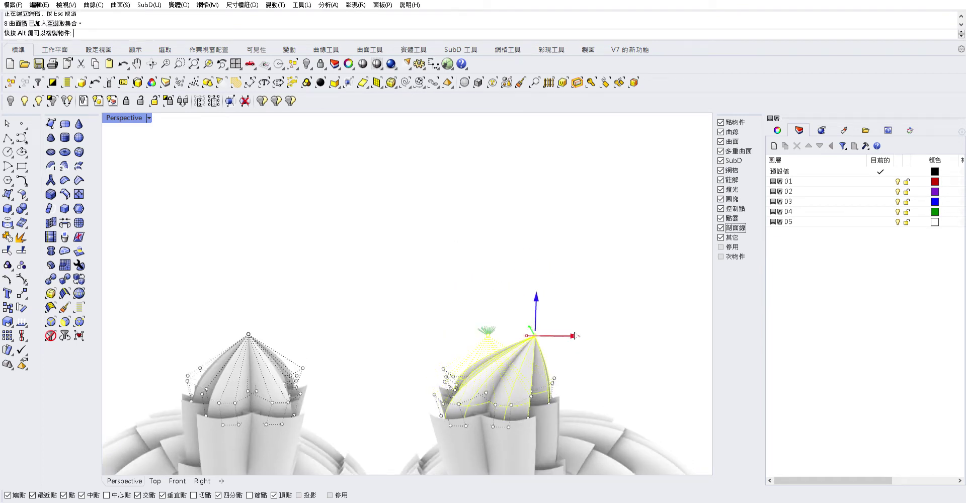
{"action": "right_click_drag", "start_coordinate": [287, 276], "coordinate": [399, 268]}
{"action": "mouse_move", "coordinate": [397, 283]}
{"action": "left_mouse_down"}
{"action": "mouse_move", "coordinate": [521, 327]}
{"action": "mouse_move", "coordinate": [418, 318]}
{"action": "left_mouse_up"}
{"action": "key", "text": "Escape"}
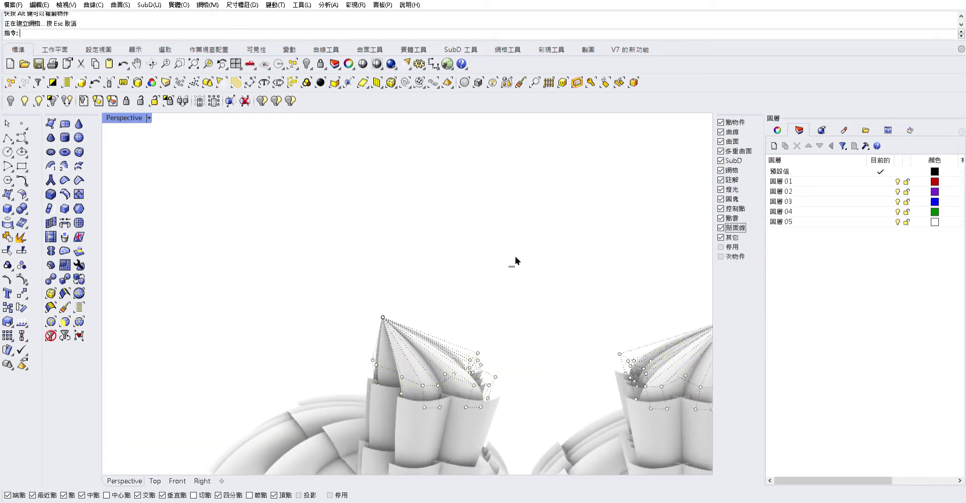
{"action": "right_click_drag", "start_coordinate": [513, 259], "coordinate": [493, 242], "text": "shift"}
{"action": "key", "text": "Escape"}
{"action": "scroll", "coordinate": [478, 263], "scroll_direction": "down", "scroll_amount": 5}
{"action": "mouse_move", "coordinate": [477, 306]}
{"action": "right_mouse_down"}
{"action": "mouse_move", "coordinate": [470, 267]}
{"action": "mouse_move", "coordinate": [439, 233]}
{"action": "mouse_move", "coordinate": [455, 255]}
{"action": "right_mouse_up"}
{"action": "scroll", "coordinate": [469, 287], "scroll_direction": "up", "scroll_amount": 5}
{"action": "scroll", "coordinate": [451, 261], "scroll_direction": "down", "scroll_amount": 3}
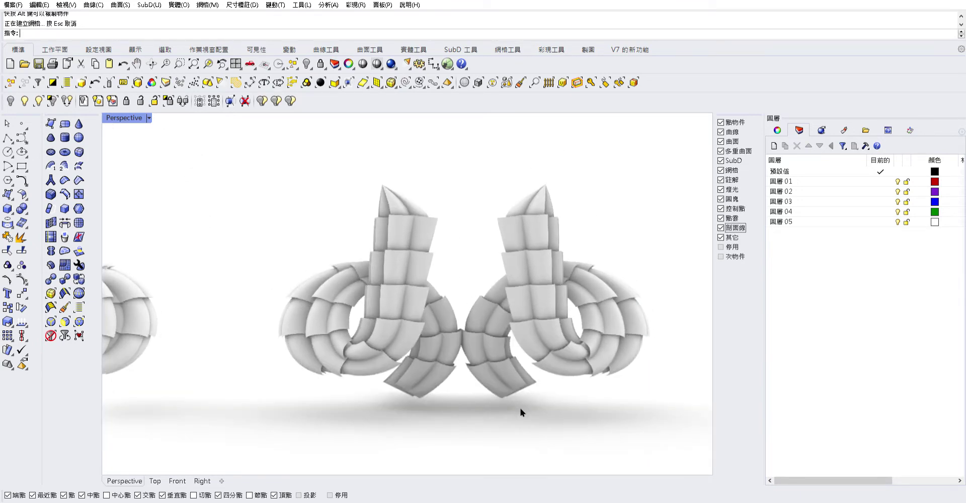
Step: Put the 224 panels on layer 圖層 01 and assign that layer a red material
{"action": "right_click_drag", "start_coordinate": [521, 412], "coordinate": [383, 289]}
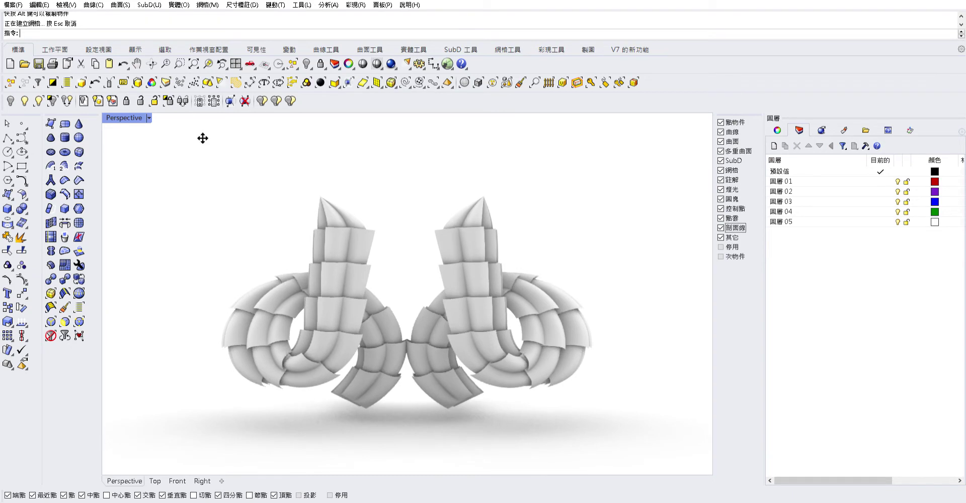
{"action": "left_click_drag", "start_coordinate": [658, 166], "coordinate": [112, 462]}
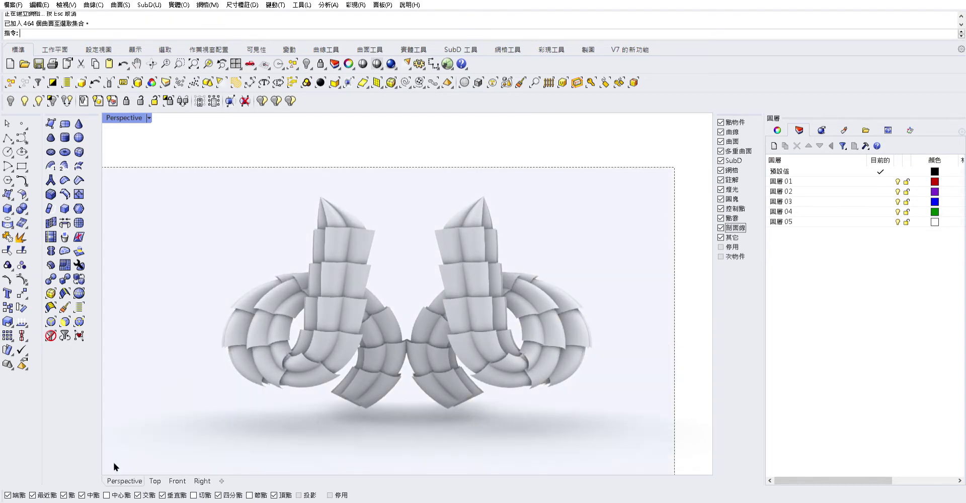
{"action": "left_click_drag", "start_coordinate": [625, 173], "coordinate": [198, 443]}
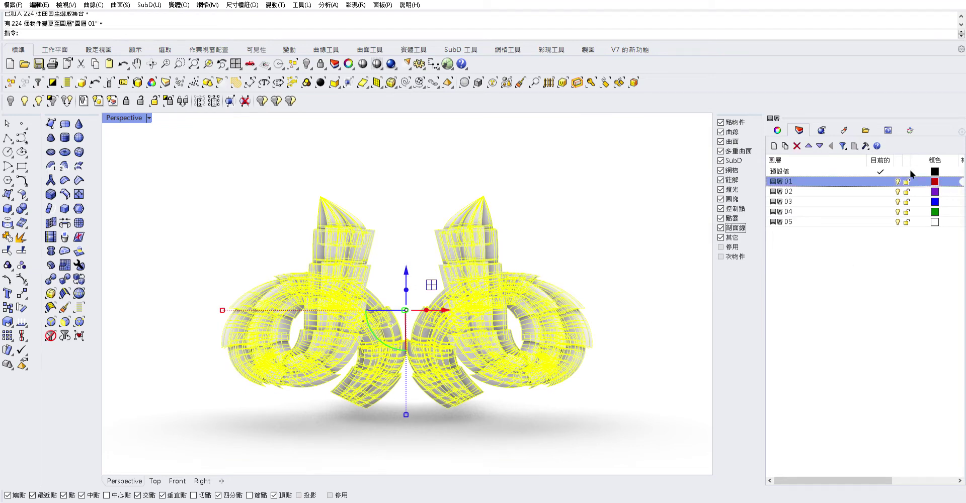
{"action": "left_click_drag", "start_coordinate": [868, 160], "coordinate": [811, 160]}
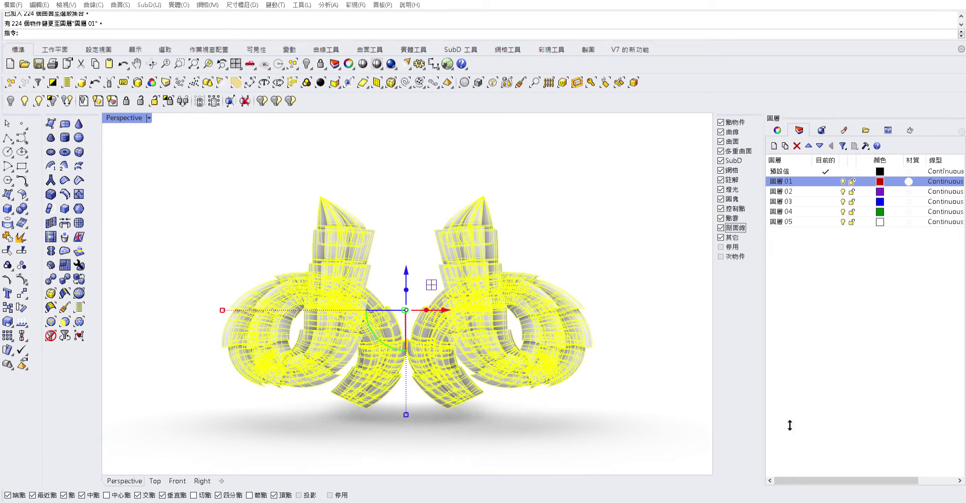
{"action": "left_click", "coordinate": [536, 235]}
{"action": "mouse_move", "coordinate": [536, 235]}
{"action": "right_mouse_down"}
{"action": "mouse_move", "coordinate": [560, 351]}
{"action": "mouse_move", "coordinate": [518, 429]}
{"action": "mouse_move", "coordinate": [512, 112]}
{"action": "mouse_move", "coordinate": [533, 395]}
{"action": "mouse_move", "coordinate": [532, 331]}
{"action": "right_mouse_up"}
{"action": "left_click_drag", "start_coordinate": [686, 204], "coordinate": [162, 427]}
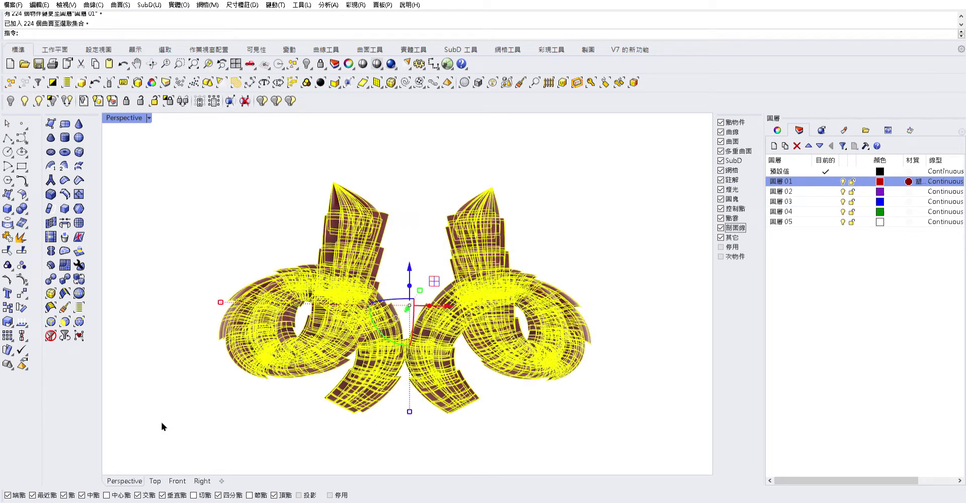
{"action": "mouse_move", "coordinate": [436, 381]}
{"action": "right_mouse_down"}
{"action": "mouse_move", "coordinate": [352, 410]}
{"action": "mouse_move", "coordinate": [334, 442]}
{"action": "mouse_move", "coordinate": [341, 401]}
{"action": "right_mouse_up"}
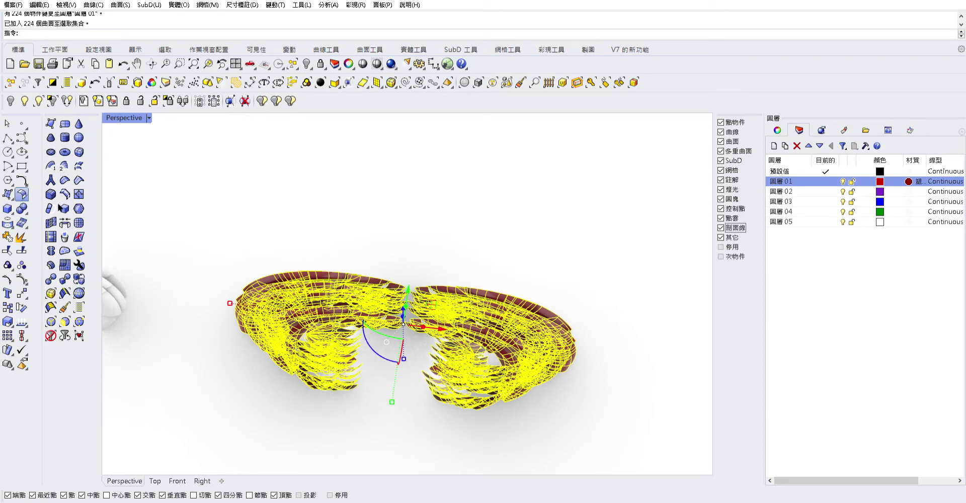
Step: Run OffsetSrf on the 224 selected red panels and accept the offset direction
{"action": "left_click", "coordinate": [62, 208]}
{"action": "right_click_drag", "start_coordinate": [460, 151], "coordinate": [460, 201]}
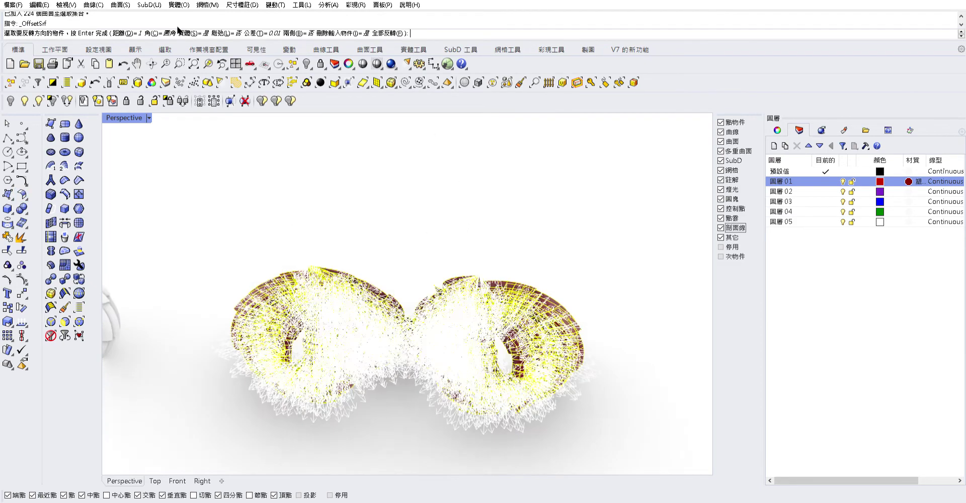
{"action": "key", "text": "Return"}
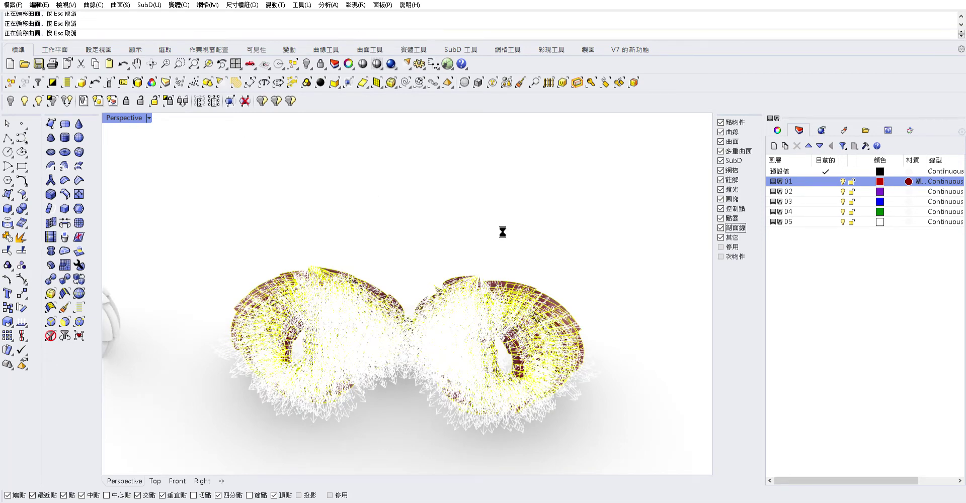
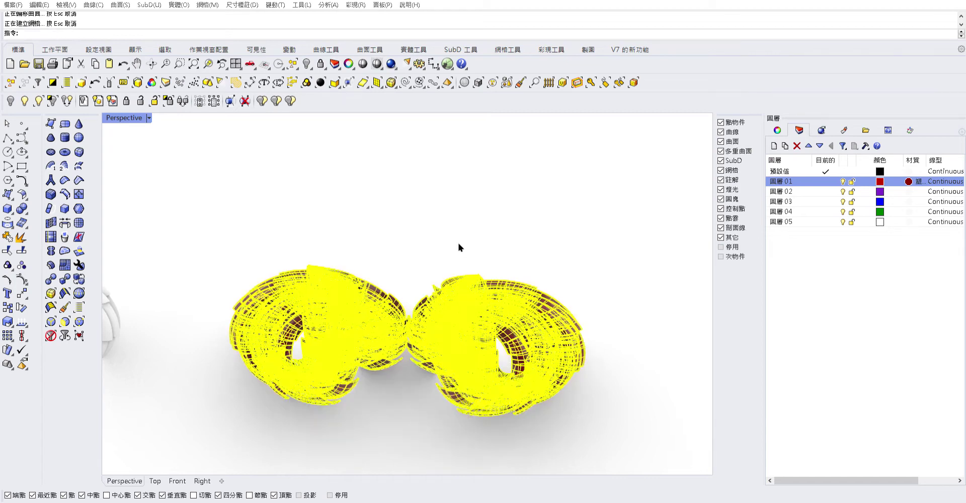
Step: Window-select all pieces of the right red knot and group them with Ctrl+G
{"action": "left_click", "coordinate": [503, 222]}
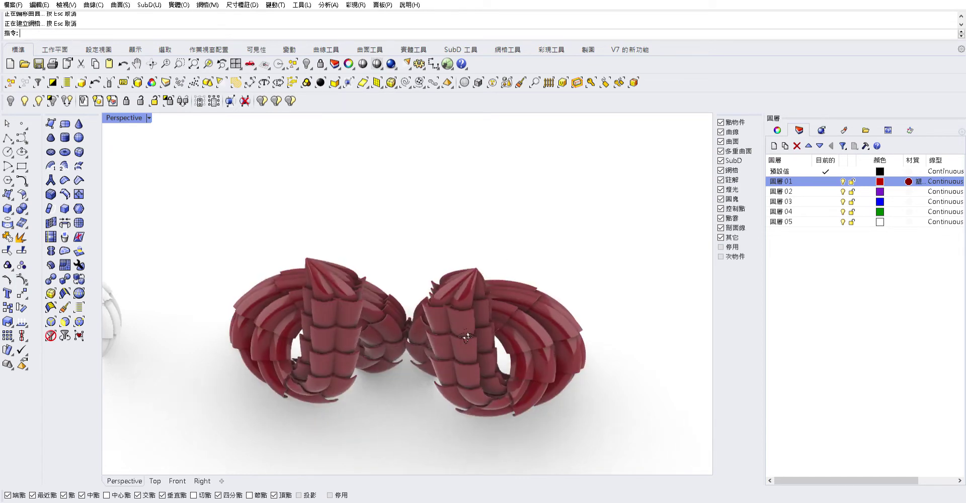
{"action": "mouse_move", "coordinate": [510, 271]}
{"action": "right_mouse_down"}
{"action": "mouse_move", "coordinate": [529, 258]}
{"action": "mouse_move", "coordinate": [245, 268]}
{"action": "mouse_move", "coordinate": [165, 298]}
{"action": "mouse_move", "coordinate": [632, 346]}
{"action": "mouse_move", "coordinate": [427, 300]}
{"action": "right_mouse_up"}
{"action": "scroll", "coordinate": [465, 322], "scroll_direction": "up", "scroll_amount": 3}
{"action": "scroll", "coordinate": [465, 324], "scroll_direction": "down", "scroll_amount": 1}
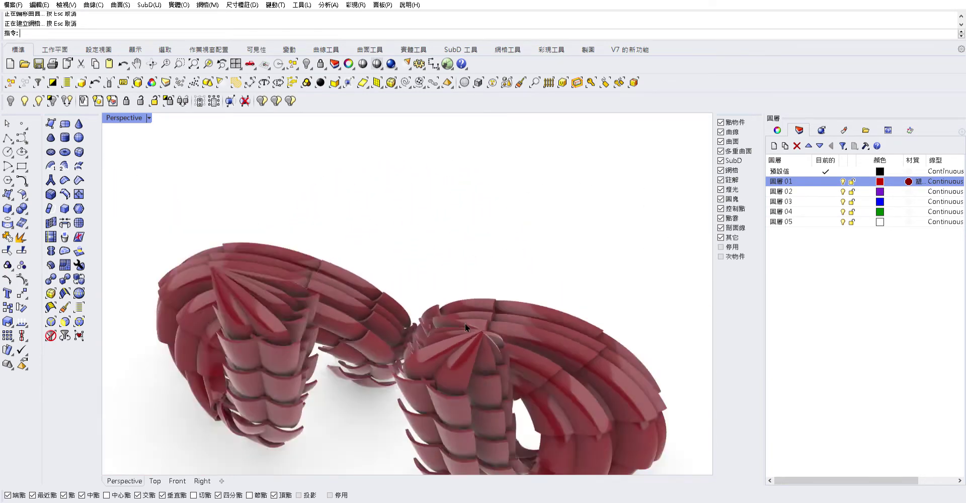
{"action": "scroll", "coordinate": [465, 324], "scroll_direction": "down", "scroll_amount": 4}
{"action": "mouse_move", "coordinate": [465, 324]}
{"action": "right_mouse_down"}
{"action": "mouse_move", "coordinate": [456, 315]}
{"action": "mouse_move", "coordinate": [470, 250]}
{"action": "mouse_move", "coordinate": [484, 282]}
{"action": "right_mouse_up"}
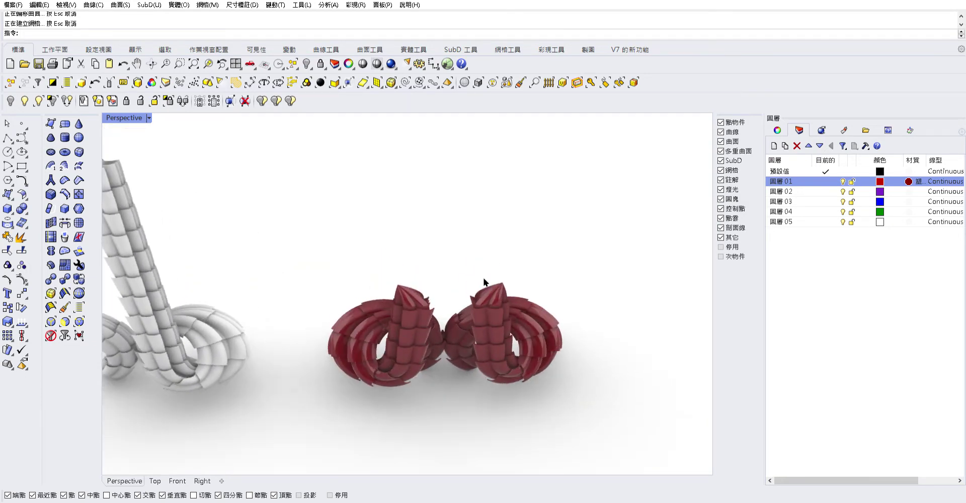
{"action": "left_click", "coordinate": [514, 379]}
{"action": "left_click", "coordinate": [501, 415]}
{"action": "right_click_drag", "start_coordinate": [501, 415], "coordinate": [533, 383]}
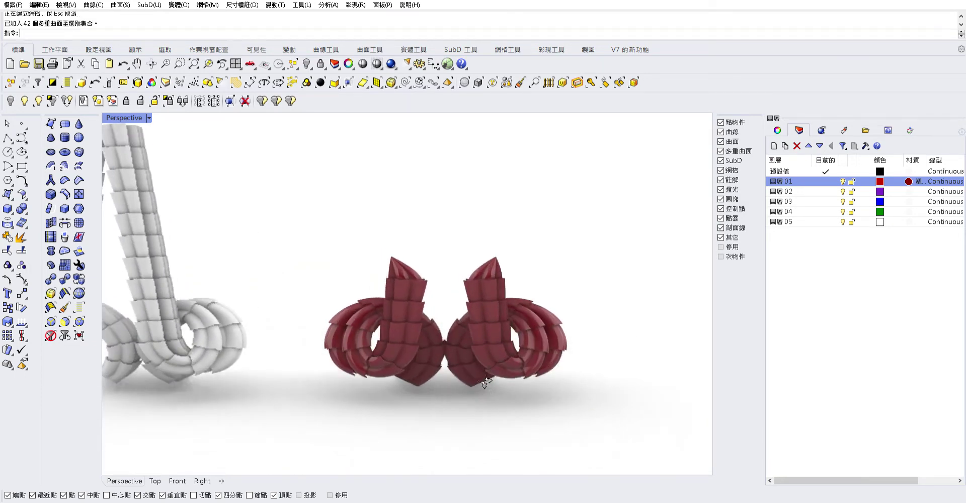
{"action": "left_click_drag", "start_coordinate": [646, 186], "coordinate": [451, 409]}
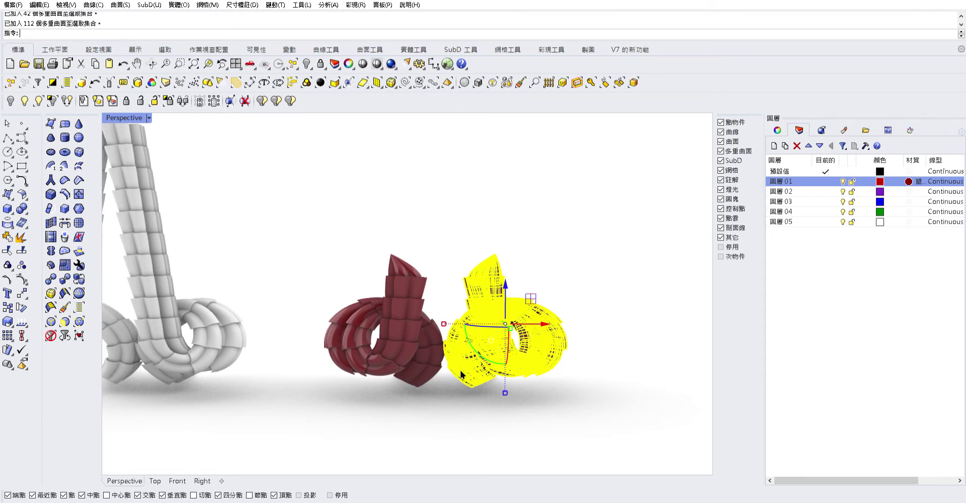
{"action": "key", "text": "ctrl+g"}
Step: Turn the grouped right knot onto its side with the gumball arc, then select the whole left knot
{"action": "right_click_drag", "start_coordinate": [461, 374], "coordinate": [460, 370]}
{"action": "left_click_drag", "start_coordinate": [460, 370], "coordinate": [456, 324]}
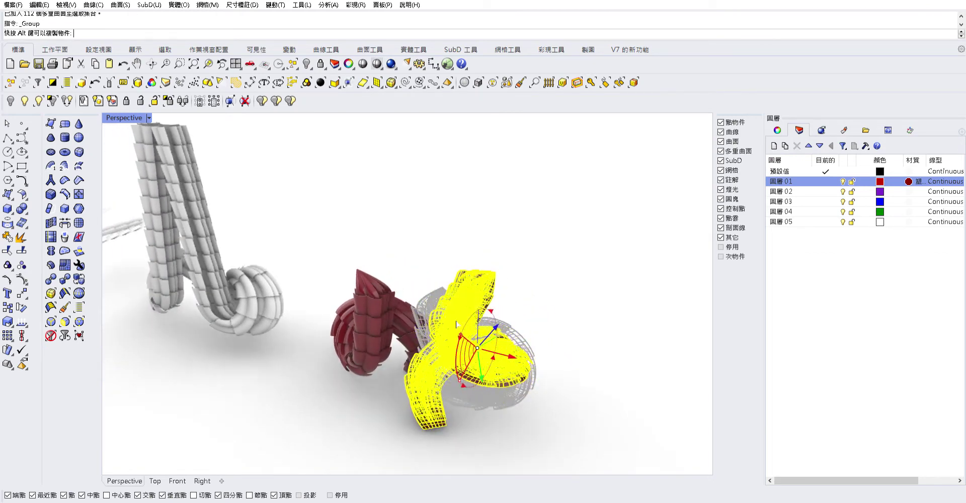
{"action": "key", "text": "ctrl+z"}
{"action": "right_click_drag", "start_coordinate": [621, 281], "coordinate": [418, 305]}
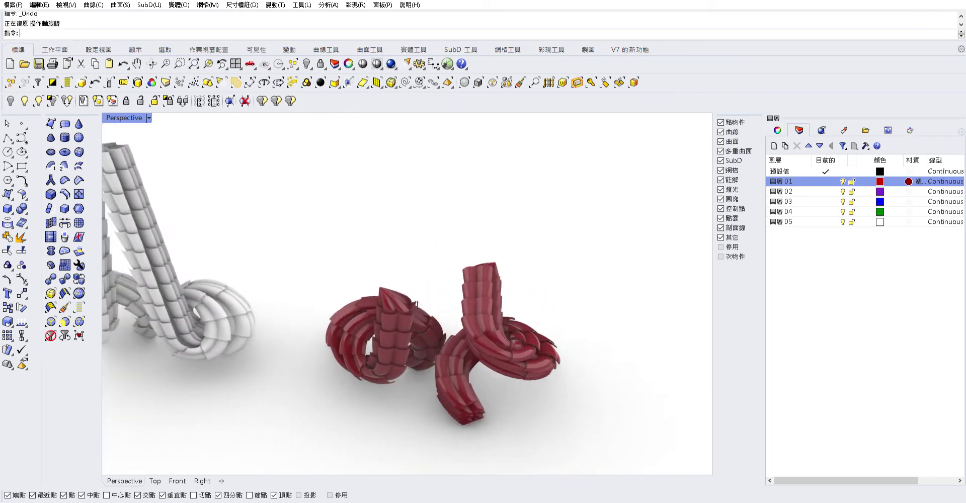
{"action": "mouse_move", "coordinate": [441, 275]}
{"action": "right_mouse_down"}
{"action": "mouse_move", "coordinate": [518, 137]}
{"action": "mouse_move", "coordinate": [539, 484]}
{"action": "right_mouse_up"}
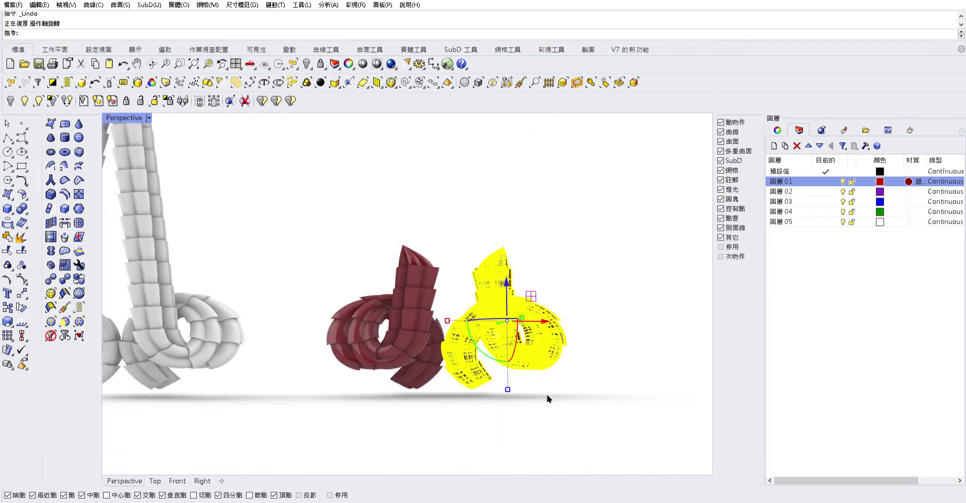
{"action": "left_click_drag", "start_coordinate": [473, 343], "coordinate": [508, 312]}
{"action": "left_click", "coordinate": [521, 252]}
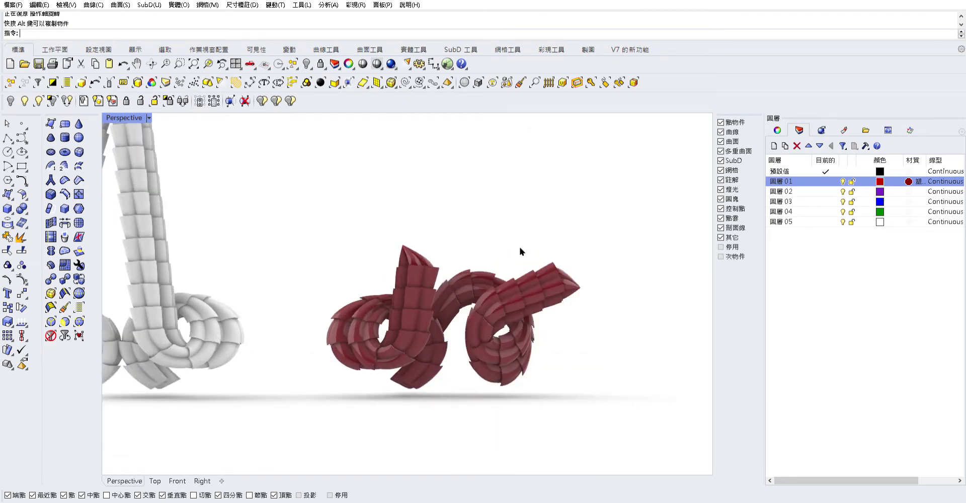
{"action": "right_click_drag", "start_coordinate": [520, 253], "coordinate": [407, 280]}
{"action": "left_click", "coordinate": [334, 335]}
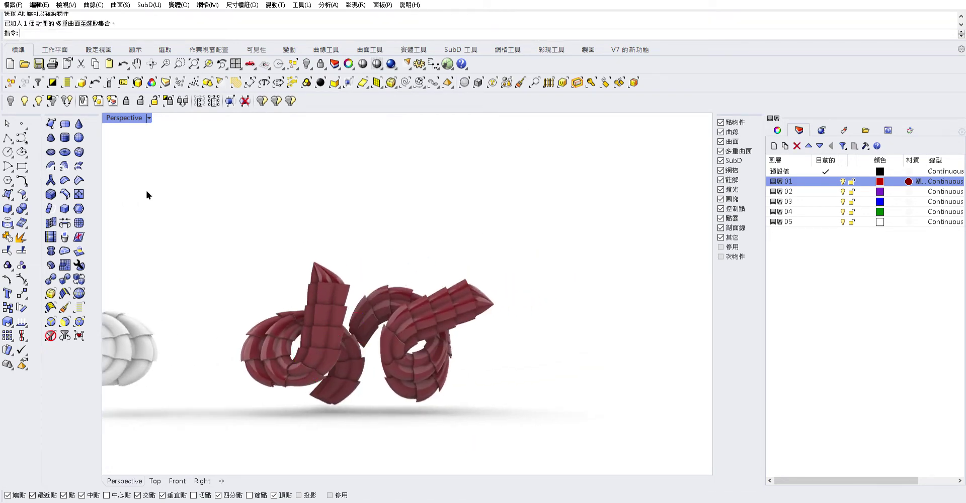
{"action": "left_click_drag", "start_coordinate": [188, 219], "coordinate": [402, 473]}
Step: Delete the left knot and mirror the remaining knot across a vertical line
{"action": "key", "text": "Delete"}
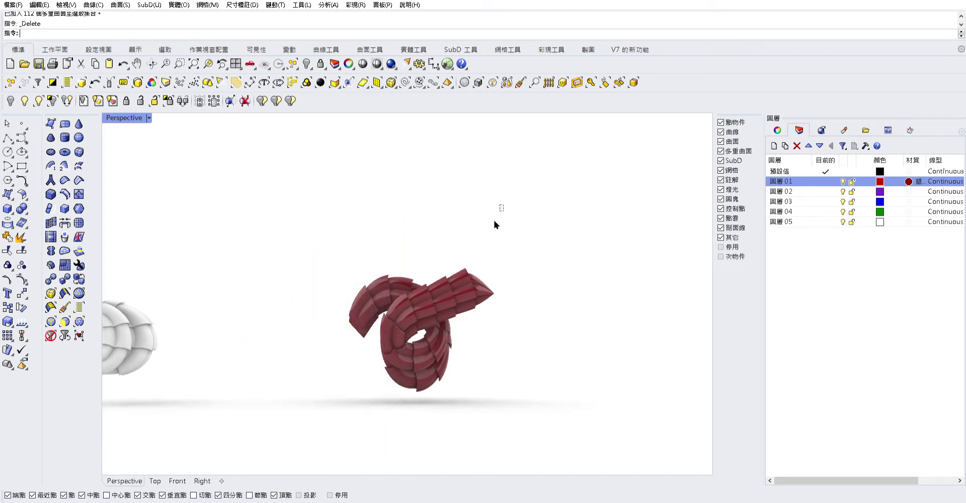
{"action": "left_click_drag", "start_coordinate": [494, 219], "coordinate": [342, 403]}
{"action": "right_click_drag", "start_coordinate": [343, 403], "coordinate": [359, 355]}
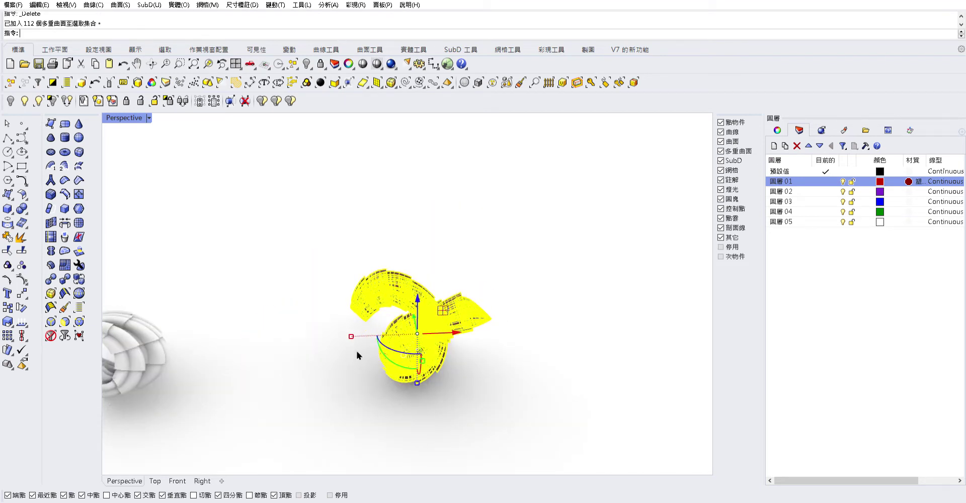
{"action": "left_click", "coordinate": [22, 293]}
{"action": "left_click", "coordinate": [316, 353]}
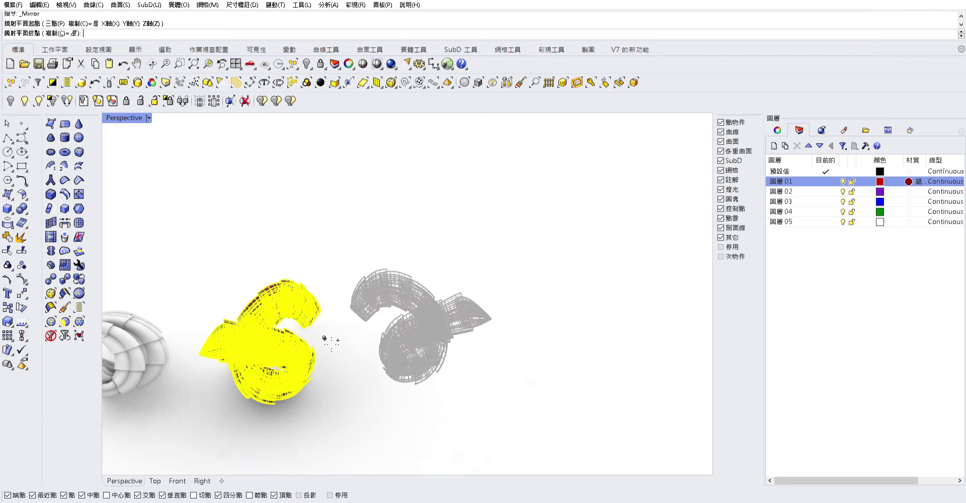
{"action": "left_click", "coordinate": [308, 419]}
Step: Adjust the gap between the mirrored knots by sliding the right one along X
{"action": "left_click_drag", "start_coordinate": [459, 335], "coordinate": [408, 336]}
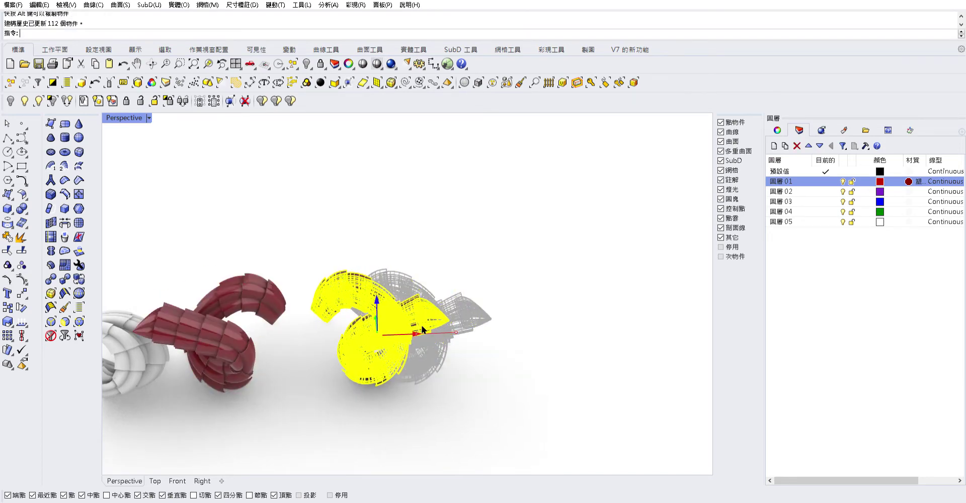
{"action": "mouse_move", "coordinate": [409, 337]}
{"action": "right_mouse_down"}
{"action": "mouse_move", "coordinate": [501, 333]}
{"action": "mouse_move", "coordinate": [526, 391]}
{"action": "right_mouse_up"}
{"action": "left_click", "coordinate": [527, 391]}
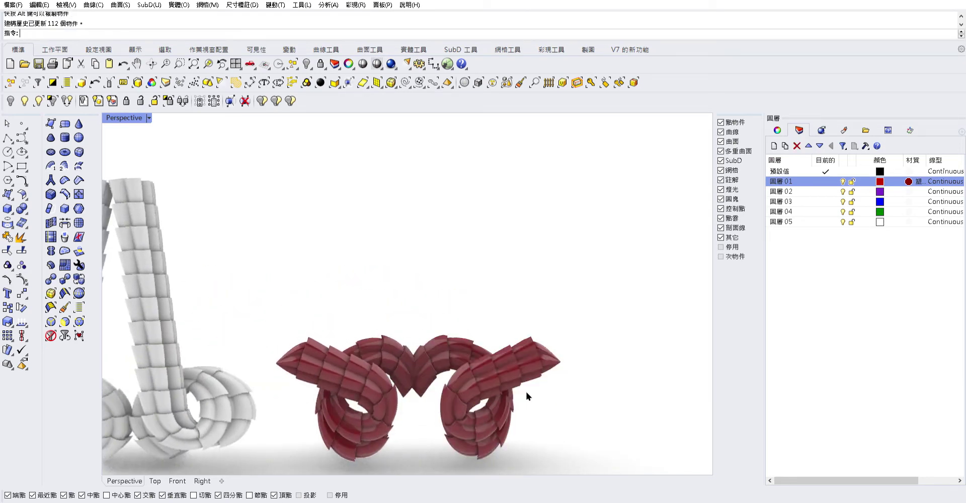
{"action": "left_click", "coordinate": [548, 353]}
{"action": "left_click_drag", "start_coordinate": [521, 396], "coordinate": [559, 404]}
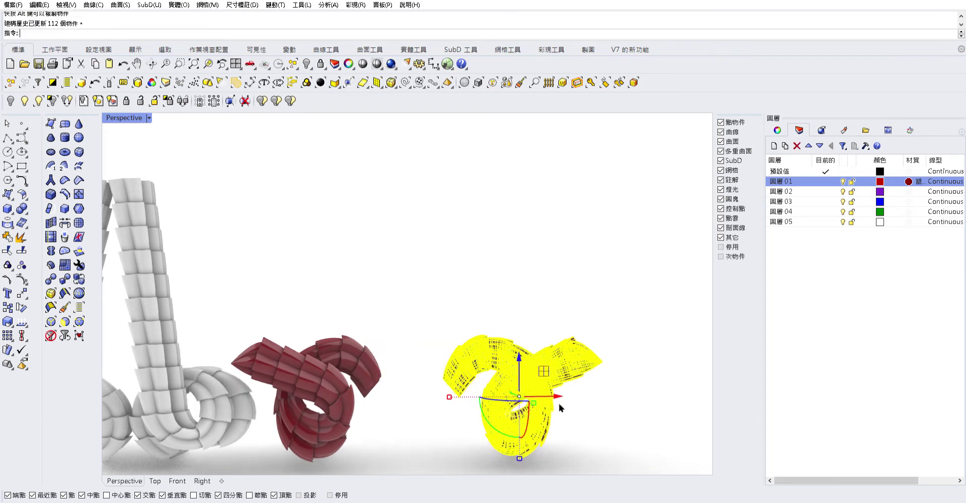
{"action": "left_click", "coordinate": [558, 404]}
{"action": "mouse_move", "coordinate": [559, 403]}
{"action": "right_mouse_down"}
{"action": "mouse_move", "coordinate": [431, 360]}
{"action": "mouse_move", "coordinate": [382, 368]}
{"action": "mouse_move", "coordinate": [371, 387]}
{"action": "right_mouse_up"}
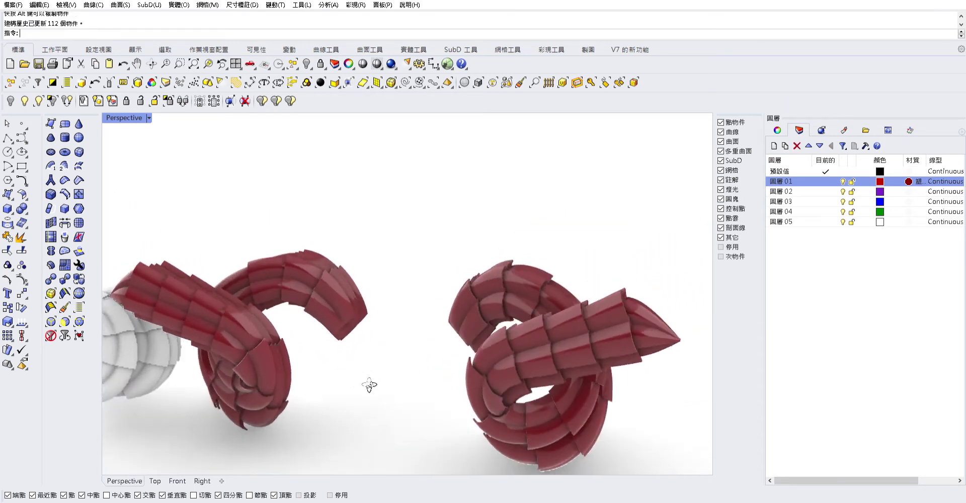
{"action": "left_click", "coordinate": [564, 366]}
{"action": "left_click_drag", "start_coordinate": [609, 372], "coordinate": [567, 336]}
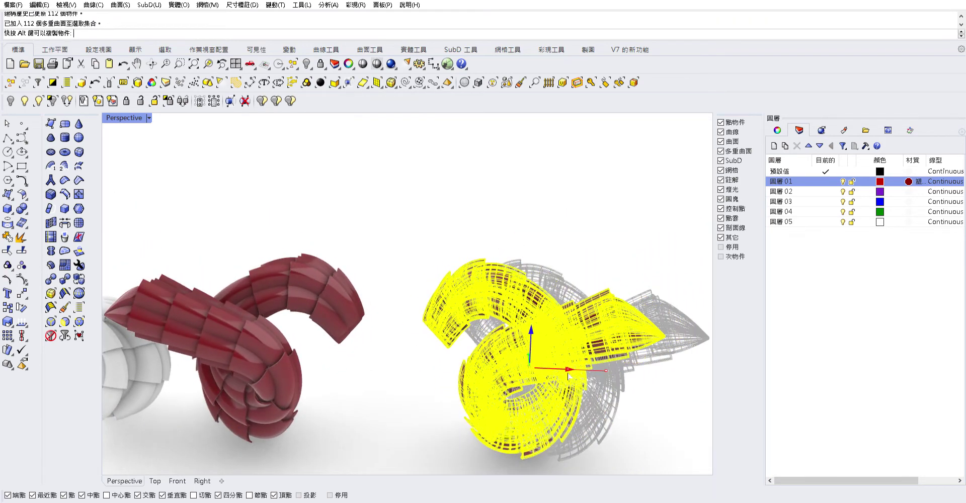
{"action": "key", "text": "Escape"}
{"action": "mouse_move", "coordinate": [479, 308]}
{"action": "right_mouse_down"}
{"action": "mouse_move", "coordinate": [286, 363]}
{"action": "mouse_move", "coordinate": [717, 306]}
{"action": "mouse_move", "coordinate": [534, 352]}
{"action": "mouse_move", "coordinate": [368, 281]}
{"action": "mouse_move", "coordinate": [448, 283]}
{"action": "mouse_move", "coordinate": [451, 252]}
{"action": "mouse_move", "coordinate": [433, 276]}
{"action": "right_mouse_up"}
{"action": "scroll", "coordinate": [448, 283], "scroll_direction": "down", "scroll_amount": 3}
{"action": "scroll", "coordinate": [448, 283], "scroll_direction": "up", "scroll_amount": 3}
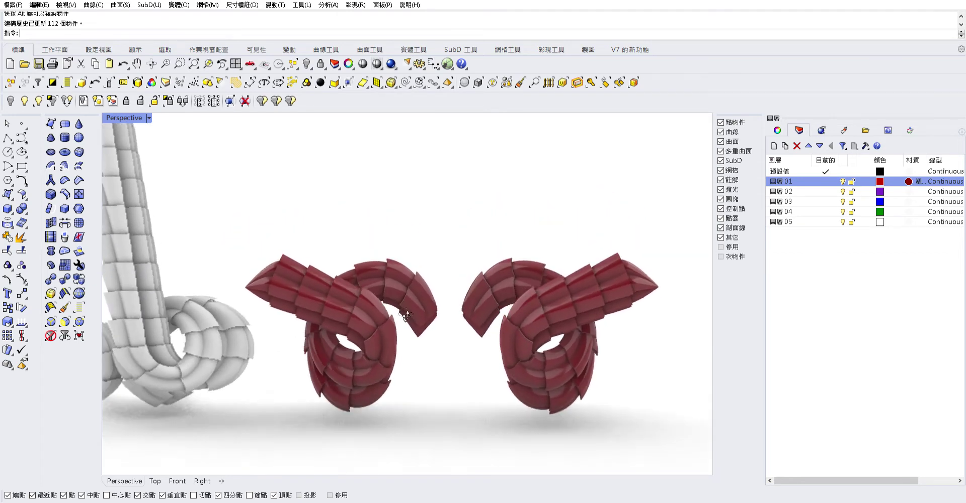
Step: Isolate the two red knots from the rest of the scene
{"action": "left_click_drag", "start_coordinate": [434, 276], "coordinate": [320, 417]}
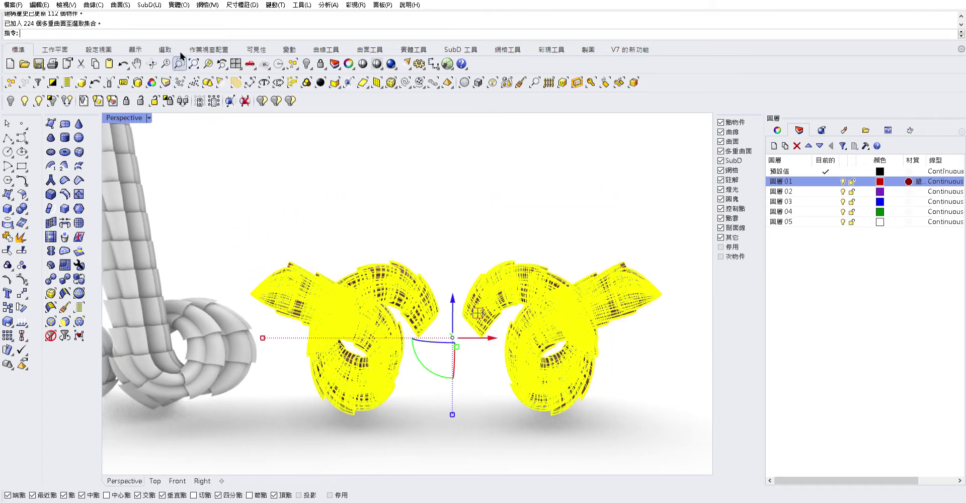
{"action": "left_click", "coordinate": [53, 100]}
{"action": "mouse_move", "coordinate": [419, 170]}
{"action": "right_mouse_down"}
{"action": "mouse_move", "coordinate": [694, 258]}
{"action": "mouse_move", "coordinate": [453, 243]}
{"action": "mouse_move", "coordinate": [439, 214]}
{"action": "mouse_move", "coordinate": [438, 285]}
{"action": "right_mouse_up"}
Step: Cancel a trial rotation, then copy both knots straight upward above the originals
{"action": "left_click_drag", "start_coordinate": [638, 193], "coordinate": [453, 322]}
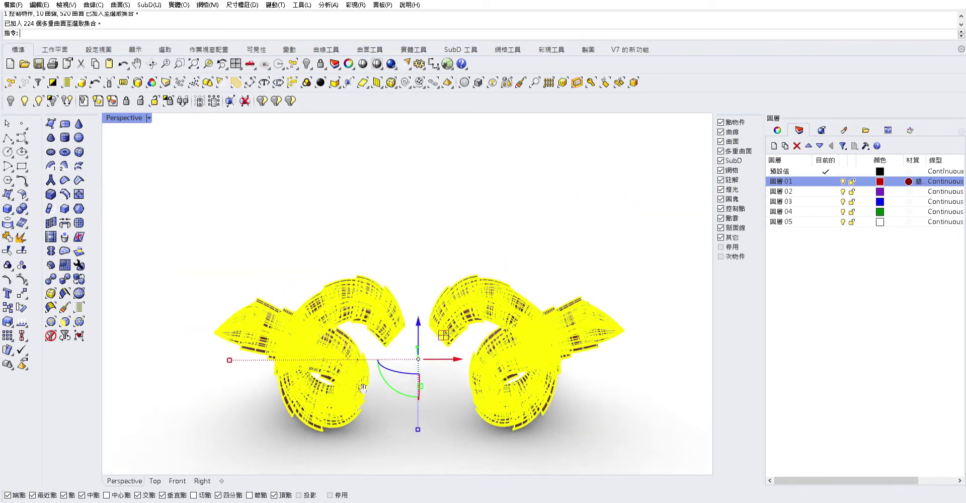
{"action": "right_click_drag", "start_coordinate": [453, 322], "coordinate": [393, 392]}
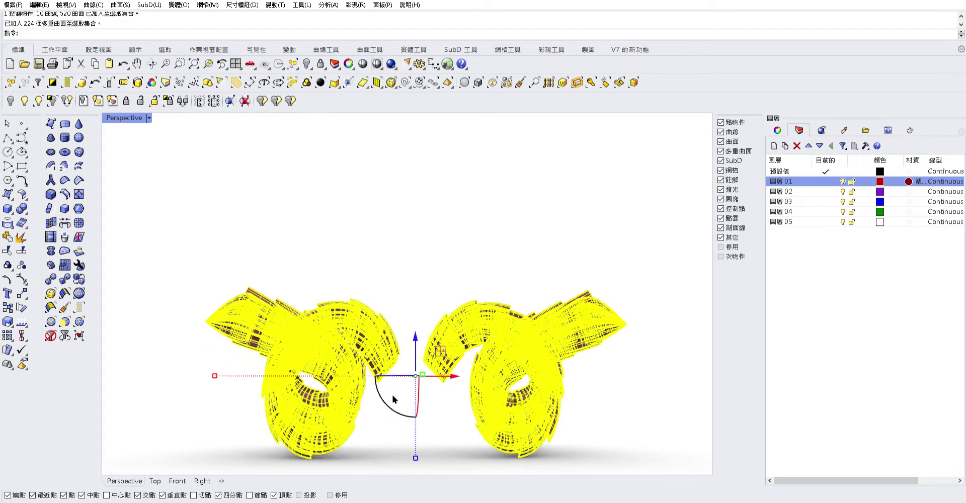
{"action": "left_click_drag", "start_coordinate": [391, 397], "coordinate": [438, 352]}
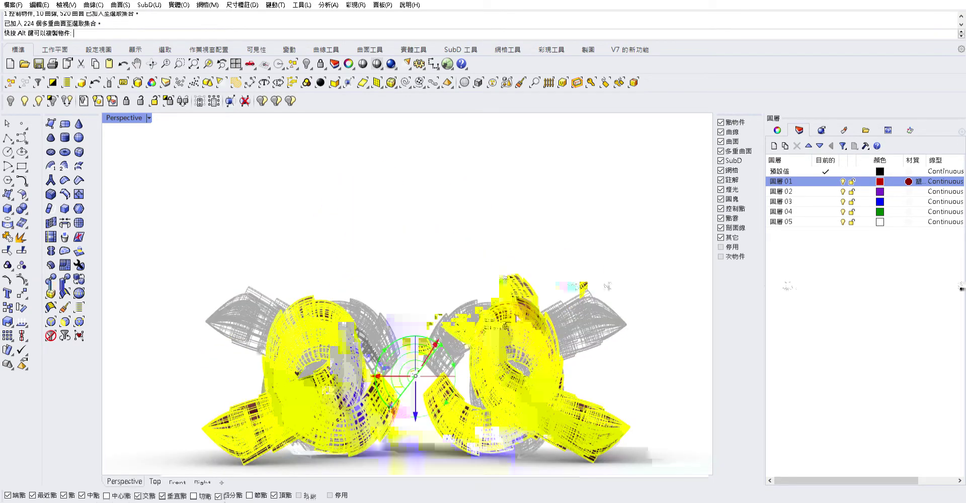
{"action": "key", "text": "Escape"}
{"action": "left_click", "coordinate": [601, 240]}
{"action": "left_click", "coordinate": [593, 441]}
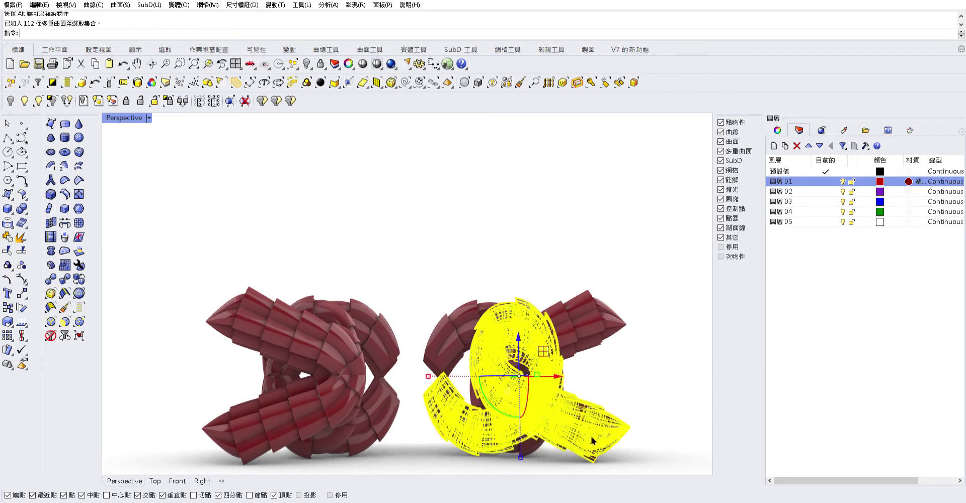
{"action": "left_click", "coordinate": [361, 390], "text": "shift"}
{"action": "left_click_drag", "start_coordinate": [420, 331], "coordinate": [420, 180], "text": "alt"}
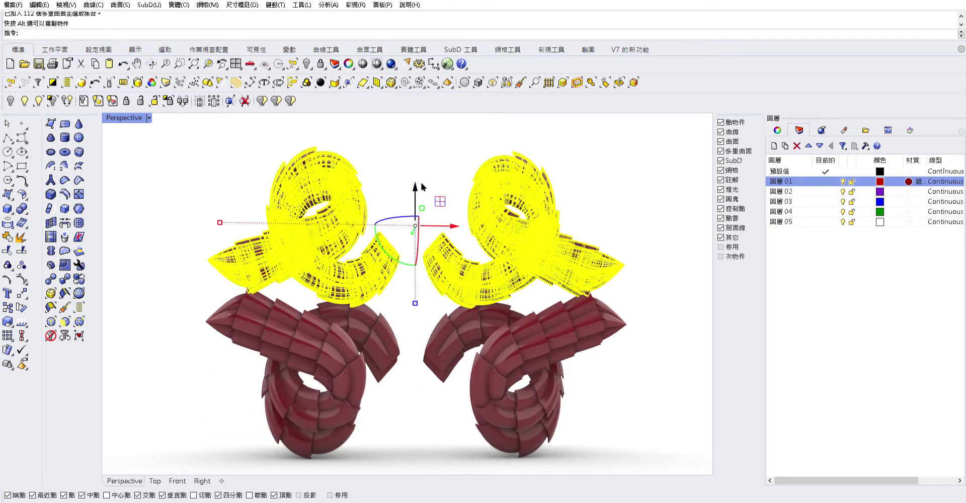
Step: Undo the upward copy of the knot pair
{"action": "key", "text": "Escape"}
{"action": "left_click_drag", "start_coordinate": [707, 174], "coordinate": [193, 371]}
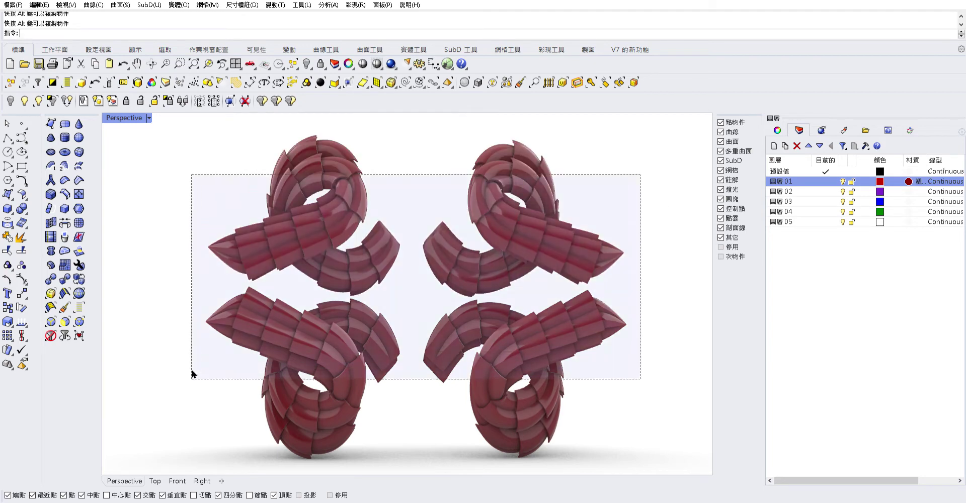
{"action": "key", "text": "ctrl+z"}
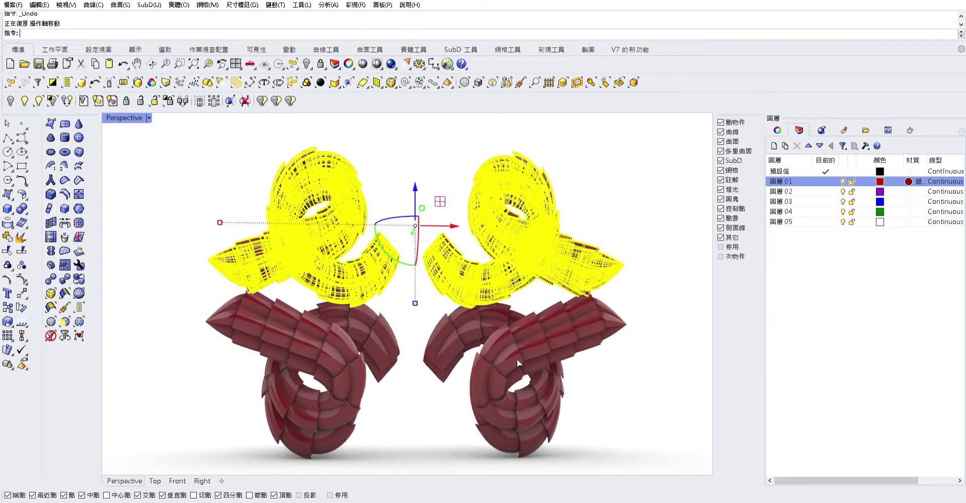
{"action": "key", "text": "ctrl+z"}
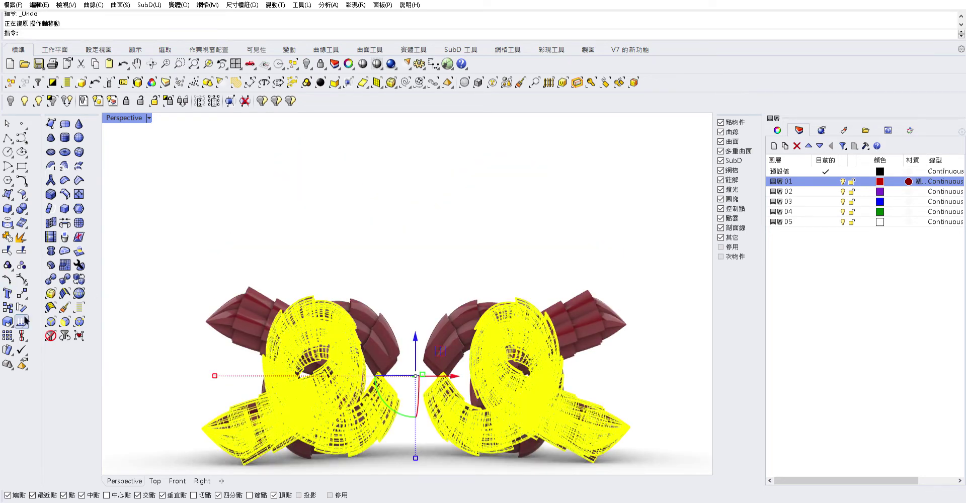
Step: Slide the right knot half along X toward its mirror to make the pair symmetric
{"action": "left_click", "coordinate": [424, 242]}
{"action": "mouse_move", "coordinate": [424, 241]}
{"action": "right_mouse_down"}
{"action": "mouse_move", "coordinate": [436, 305]}
{"action": "mouse_move", "coordinate": [423, 260]}
{"action": "right_mouse_up"}
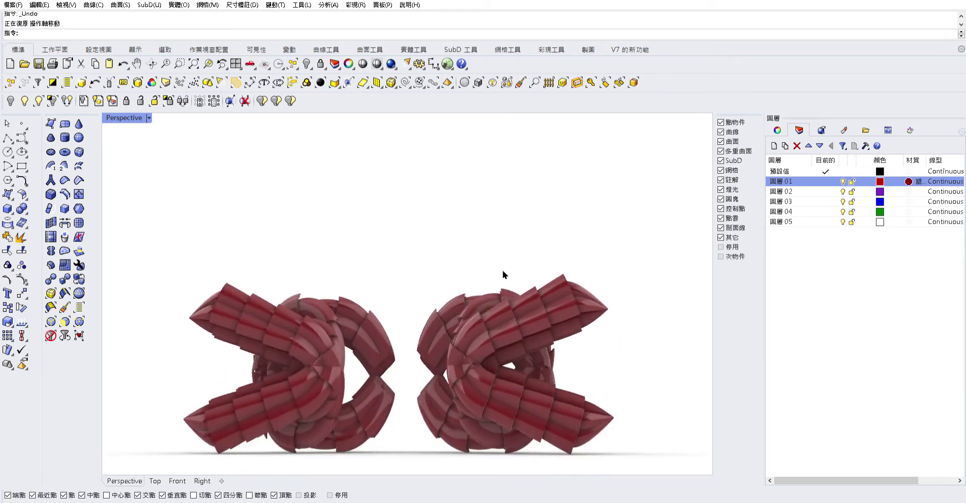
{"action": "left_click", "coordinate": [429, 330]}
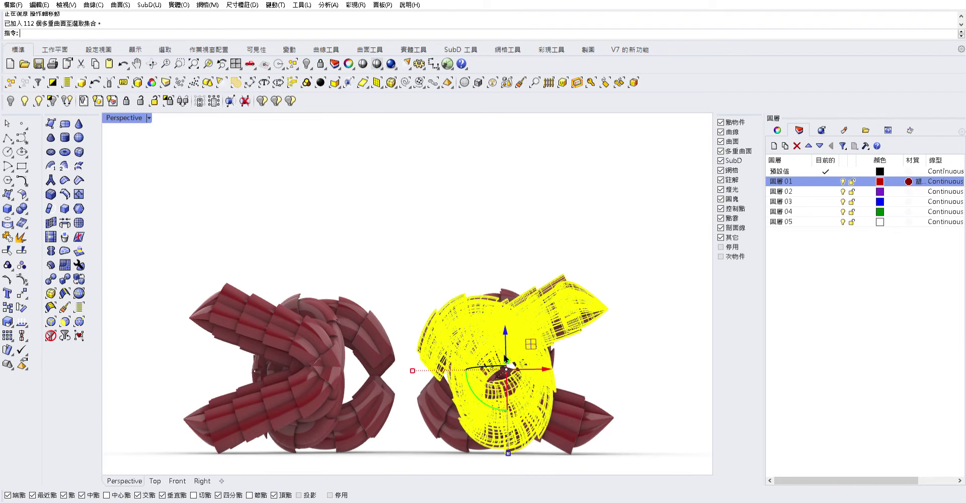
{"action": "left_click_drag", "start_coordinate": [549, 366], "coordinate": [529, 371]}
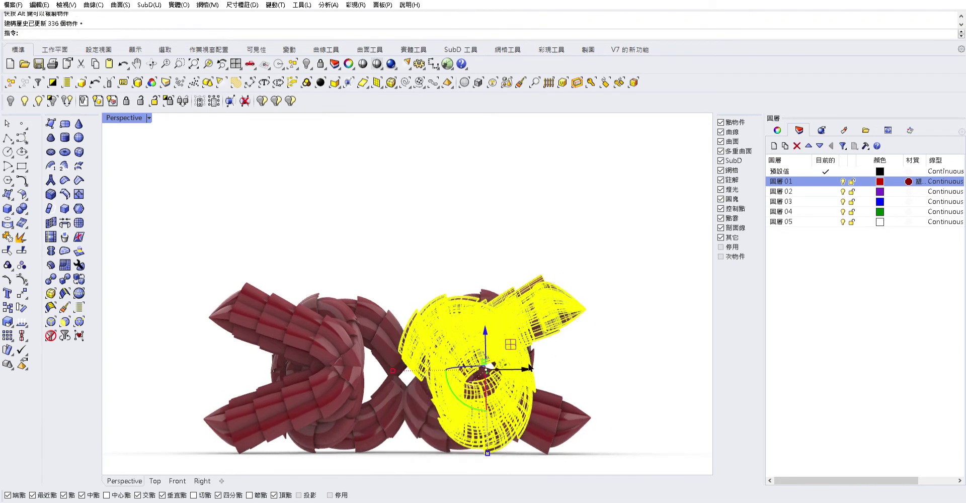
{"action": "key", "text": "Escape"}
{"action": "right_click_drag", "start_coordinate": [507, 338], "coordinate": [473, 322]}
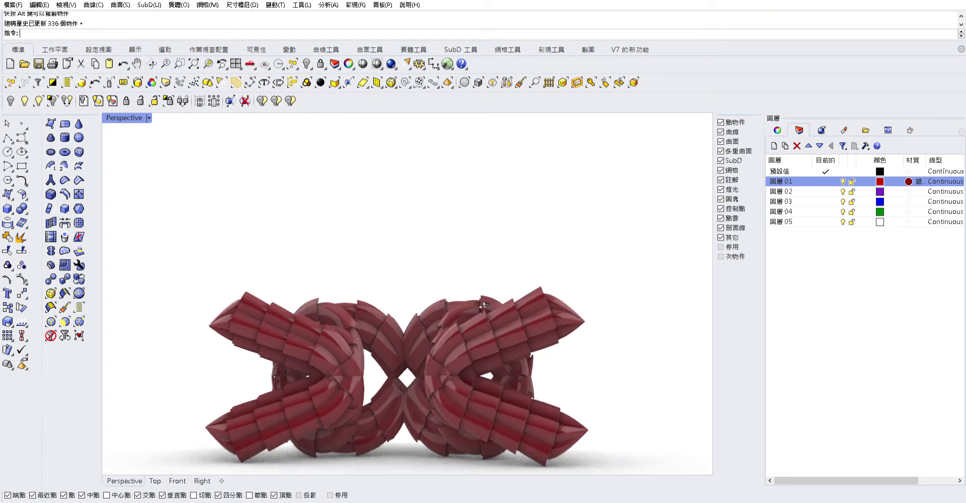
{"action": "left_click", "coordinate": [473, 322]}
{"action": "left_click_drag", "start_coordinate": [543, 379], "coordinate": [508, 380]}
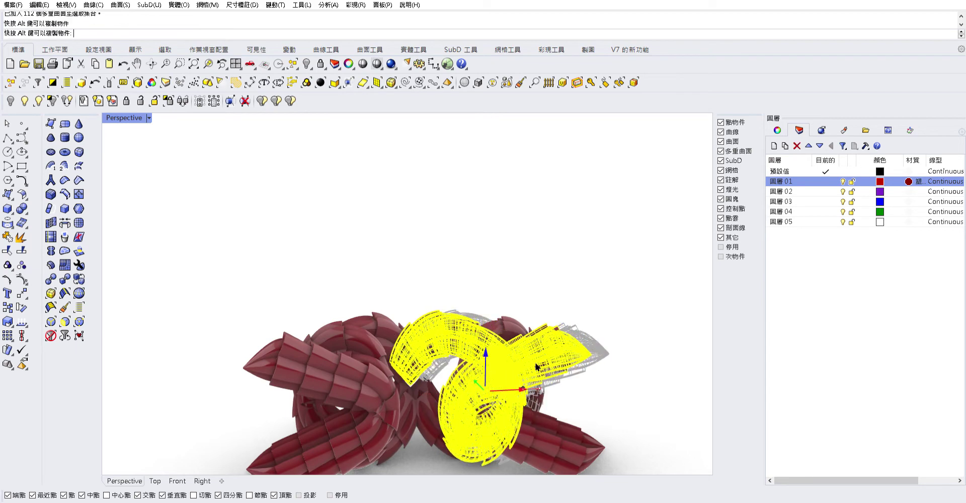
{"action": "key", "text": "Escape"}
Step: Move the right knot half slightly further to the right
{"action": "mouse_move", "coordinate": [476, 273]}
{"action": "right_mouse_down"}
{"action": "mouse_move", "coordinate": [436, 472]}
{"action": "mouse_move", "coordinate": [399, 391]}
{"action": "mouse_move", "coordinate": [369, 184]}
{"action": "right_mouse_up"}
{"action": "mouse_move", "coordinate": [385, 385]}
{"action": "right_mouse_down"}
{"action": "mouse_move", "coordinate": [447, 228]}
{"action": "mouse_move", "coordinate": [417, 301]}
{"action": "mouse_move", "coordinate": [428, 252]}
{"action": "right_mouse_up"}
{"action": "scroll", "coordinate": [446, 228], "scroll_direction": "down", "scroll_amount": 3}
{"action": "left_click", "coordinate": [427, 254]}
{"action": "left_click", "coordinate": [429, 257]}
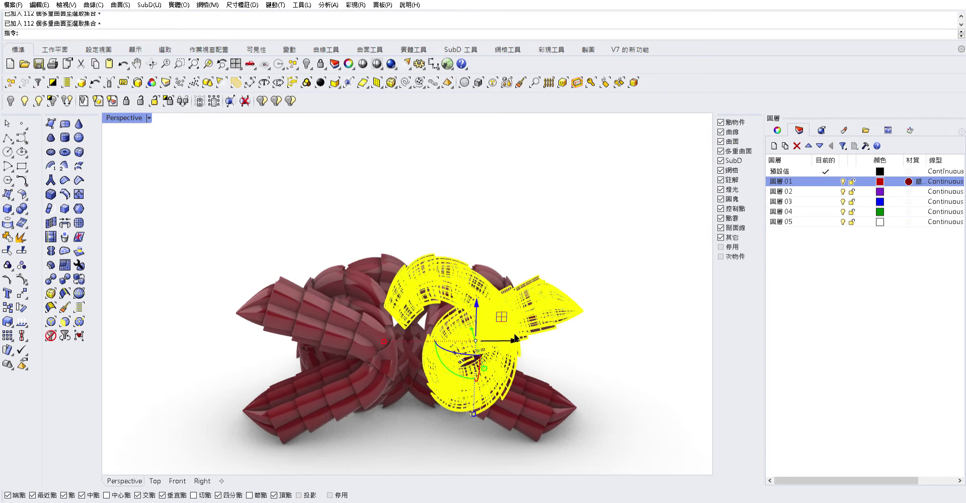
{"action": "left_click_drag", "start_coordinate": [515, 339], "coordinate": [540, 297]}
{"action": "right_click_drag", "start_coordinate": [496, 231], "coordinate": [386, 260]}
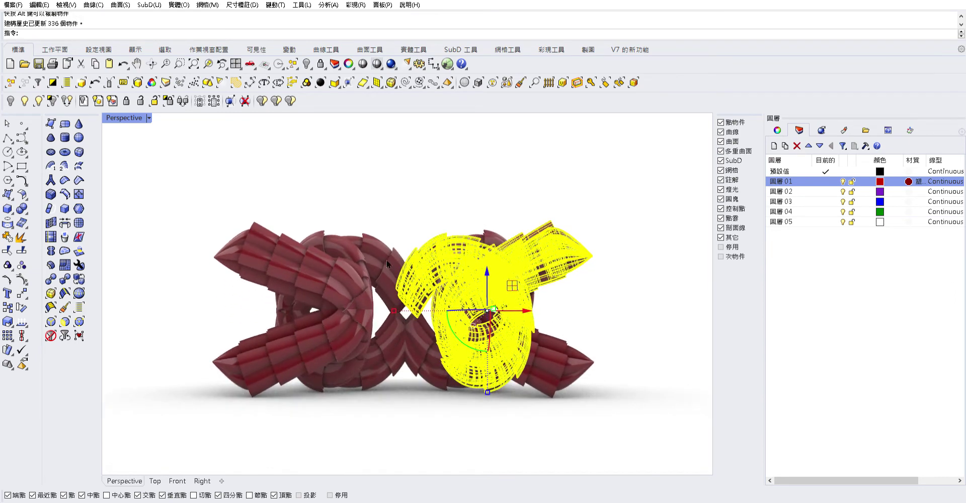
{"action": "key", "text": "Escape"}
{"action": "scroll", "coordinate": [448, 302], "scroll_direction": "up", "scroll_amount": 3}
Step: Try two gumball rotations of the right knot half and cancel both
{"action": "left_click", "coordinate": [448, 291]}
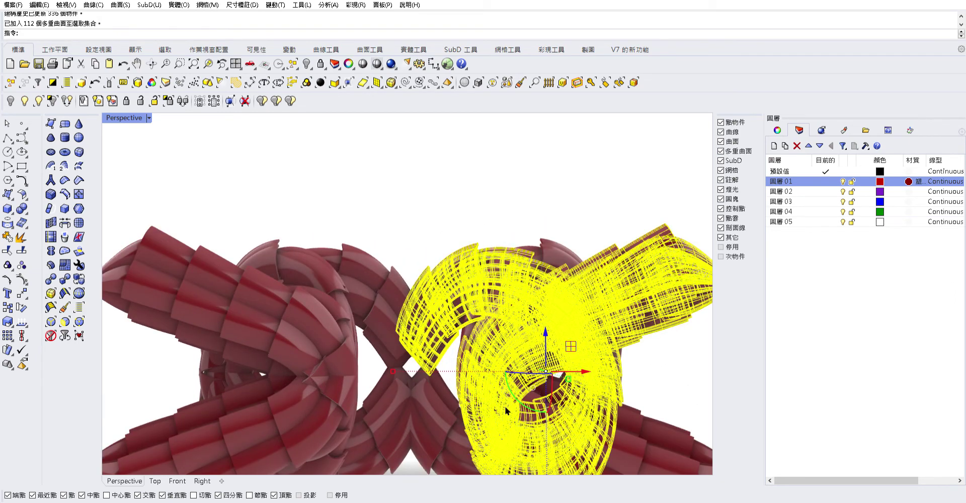
{"action": "left_click_drag", "start_coordinate": [511, 395], "coordinate": [544, 339]}
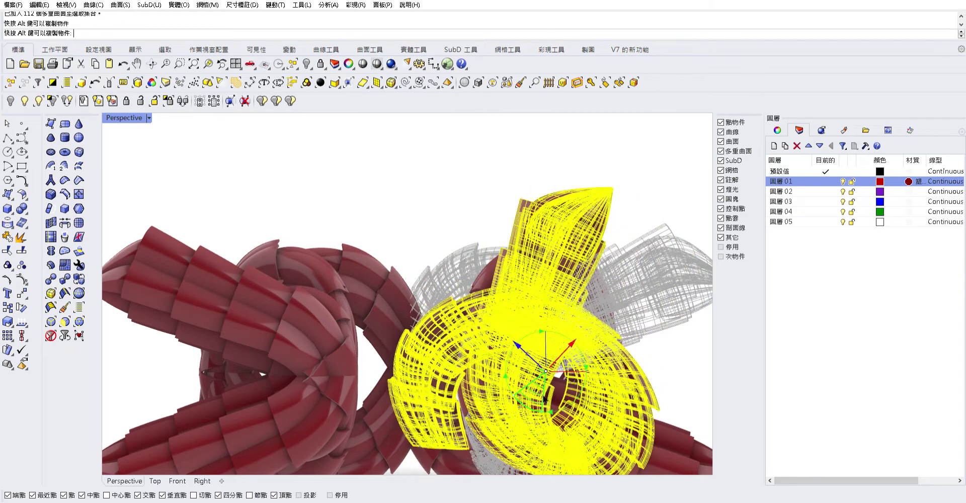
{"action": "key", "text": "Escape"}
{"action": "key", "text": "Escape"}
{"action": "left_click", "coordinate": [454, 311]}
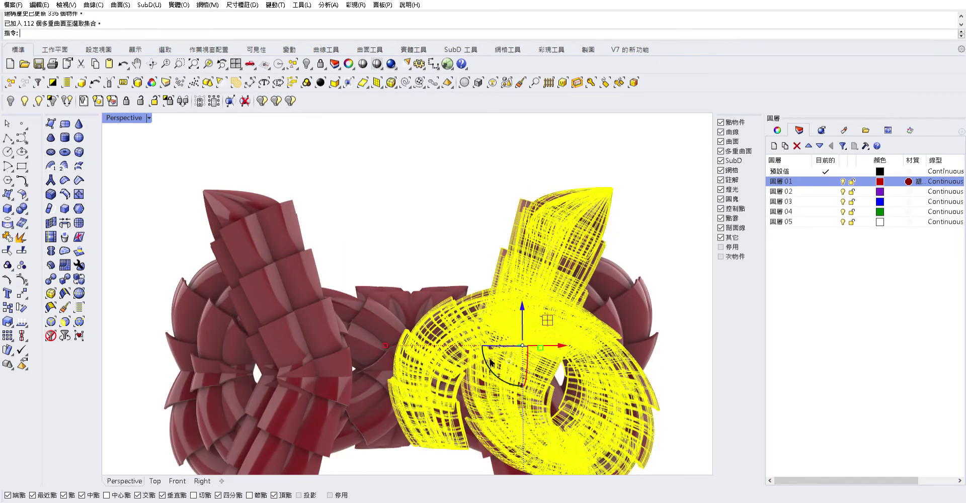
{"action": "left_click_drag", "start_coordinate": [502, 372], "coordinate": [543, 400]}
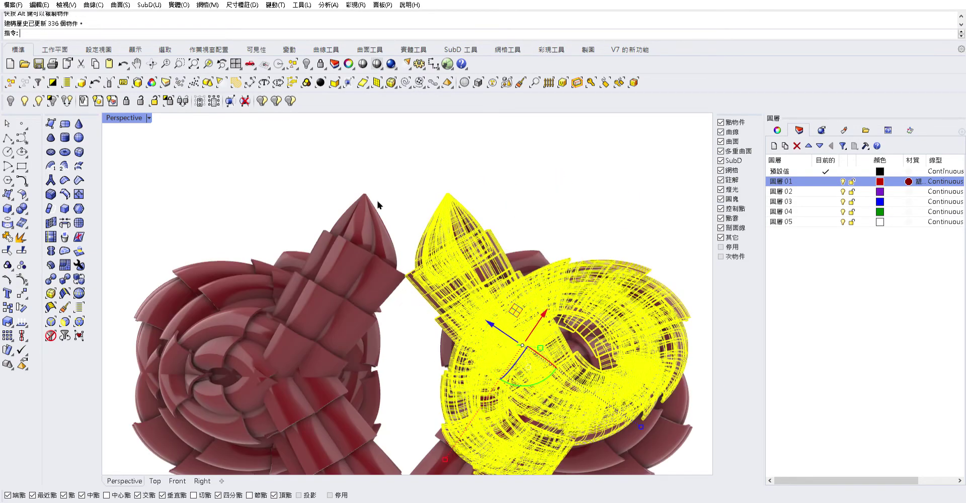
{"action": "key", "text": "Escape"}
Step: Rotate the right knot half about its centre to its new angle
{"action": "left_click", "coordinate": [449, 357]}
{"action": "left_click", "coordinate": [427, 326]}
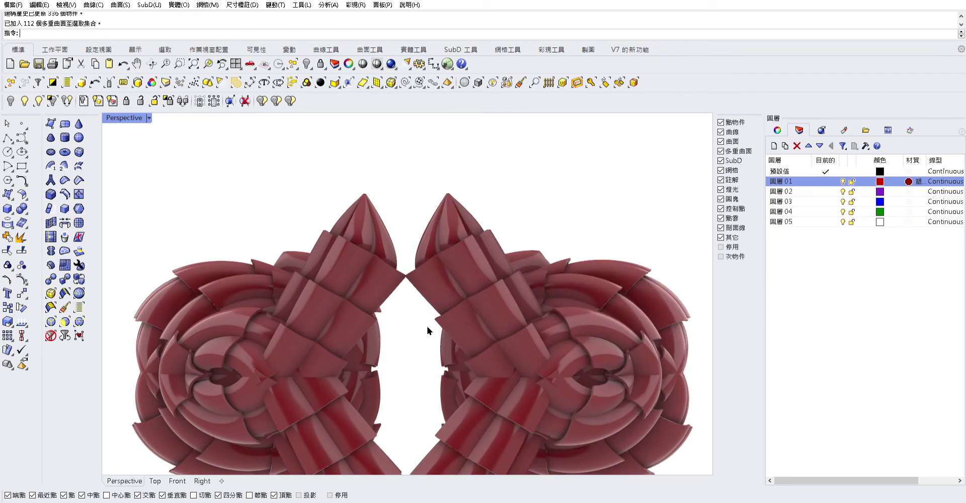
{"action": "left_click", "coordinate": [446, 347]}
{"action": "left_click_drag", "start_coordinate": [526, 405], "coordinate": [551, 433]}
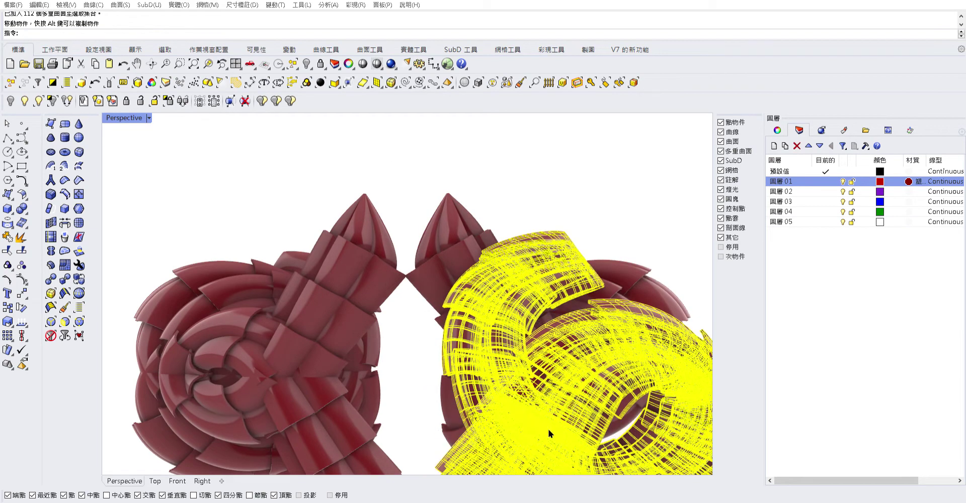
{"action": "key", "text": "ctrl+z"}
{"action": "key", "text": "Escape"}
{"action": "left_click", "coordinate": [608, 272]}
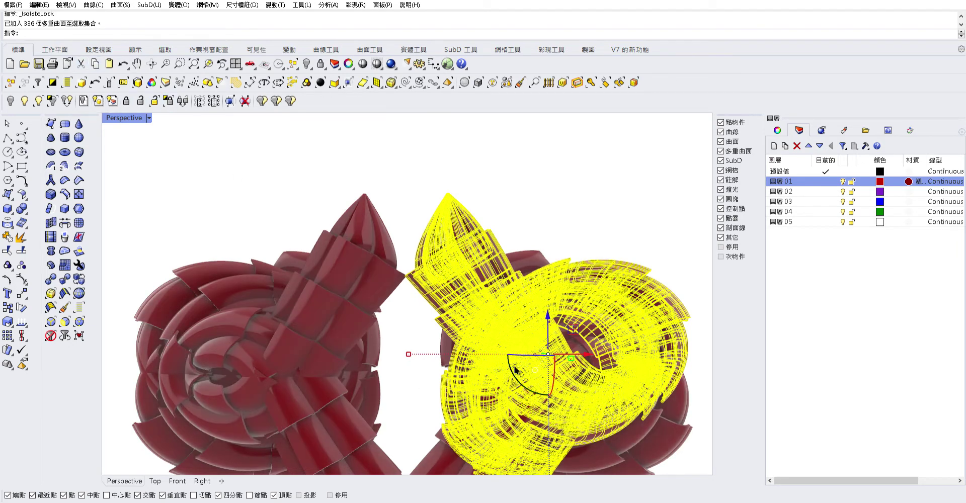
{"action": "left_click_drag", "start_coordinate": [515, 370], "coordinate": [538, 397]}
Step: Rotate the right knot half further, then undo that last rotation and deselect it
{"action": "left_click", "coordinate": [371, 195]}
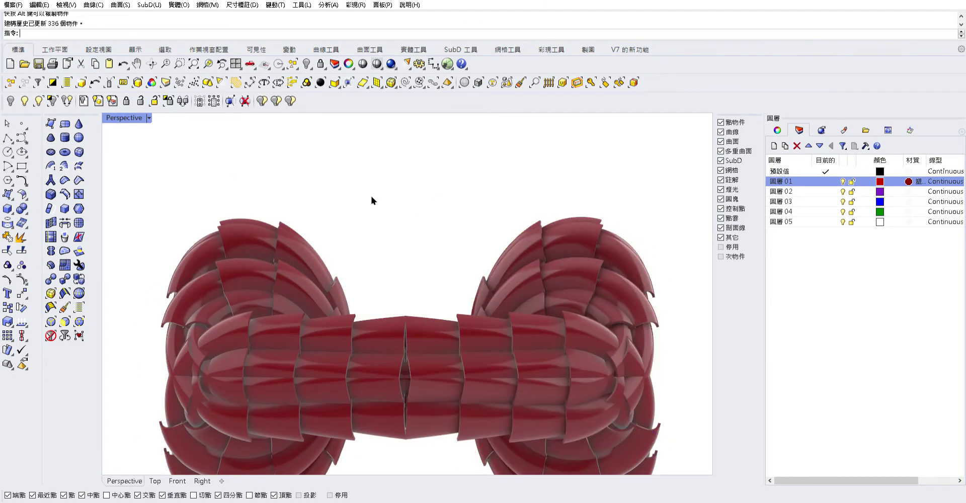
{"action": "scroll", "coordinate": [378, 235], "scroll_direction": "down", "scroll_amount": 3}
{"action": "mouse_move", "coordinate": [406, 237]}
{"action": "right_mouse_down"}
{"action": "mouse_move", "coordinate": [406, 277]}
{"action": "mouse_move", "coordinate": [408, 233]}
{"action": "mouse_move", "coordinate": [399, 237]}
{"action": "mouse_move", "coordinate": [407, 184]}
{"action": "right_mouse_up"}
{"action": "left_click", "coordinate": [536, 213]}
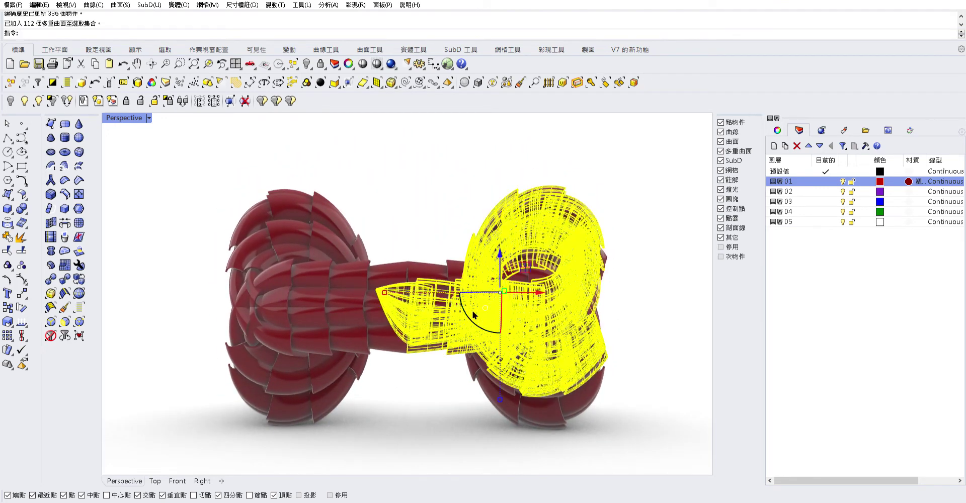
{"action": "mouse_move", "coordinate": [474, 315]}
{"action": "left_mouse_down"}
{"action": "mouse_move", "coordinate": [497, 327]}
{"action": "mouse_move", "coordinate": [481, 322]}
{"action": "mouse_move", "coordinate": [558, 240]}
{"action": "mouse_move", "coordinate": [556, 222]}
{"action": "left_mouse_up"}
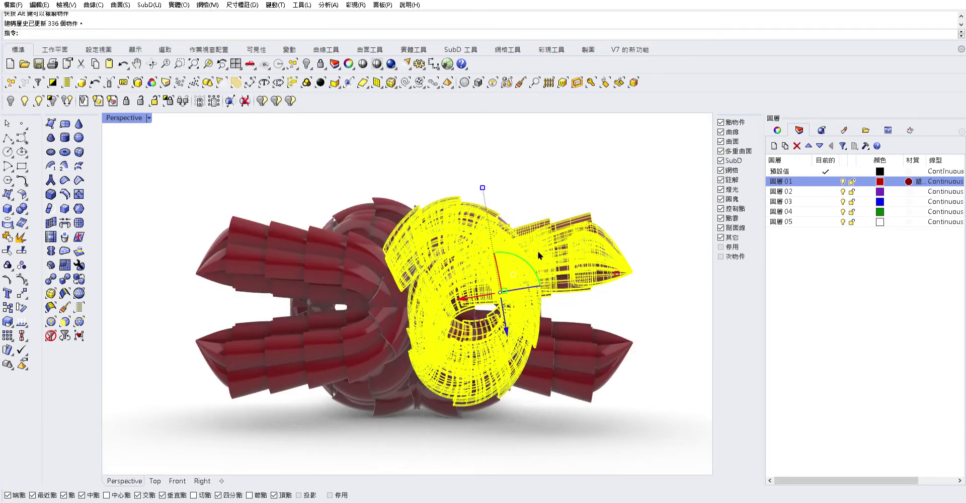
{"action": "left_click_drag", "start_coordinate": [538, 251], "coordinate": [410, 231]}
{"action": "key", "text": "ctrl+z"}
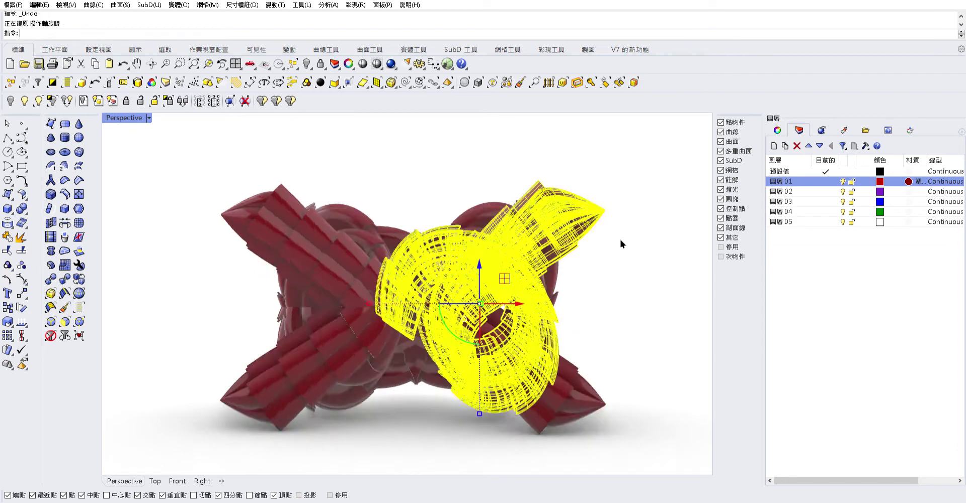
{"action": "left_click", "coordinate": [641, 382]}
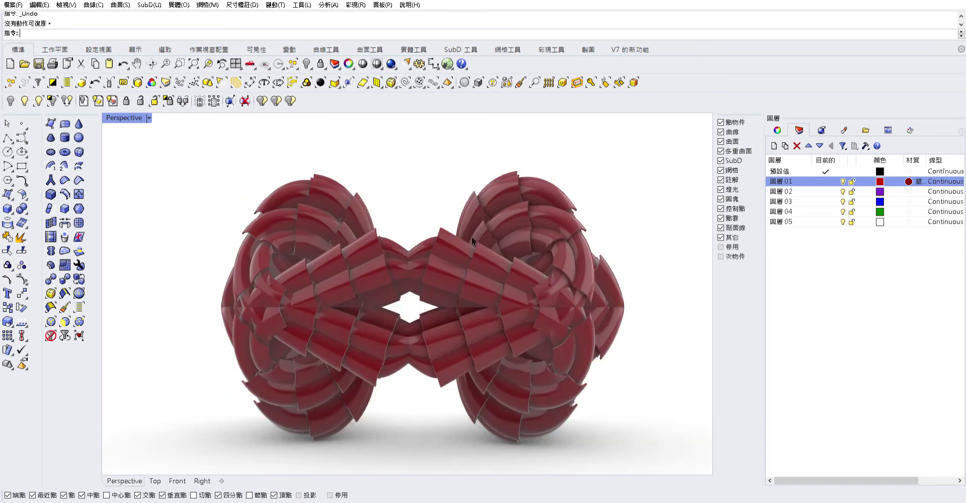
Step: Redo the two undone rotations, then move the right knot half up and right
{"action": "right_click_drag", "start_coordinate": [472, 236], "coordinate": [425, 232]}
{"action": "key", "text": "ctrl+y"}
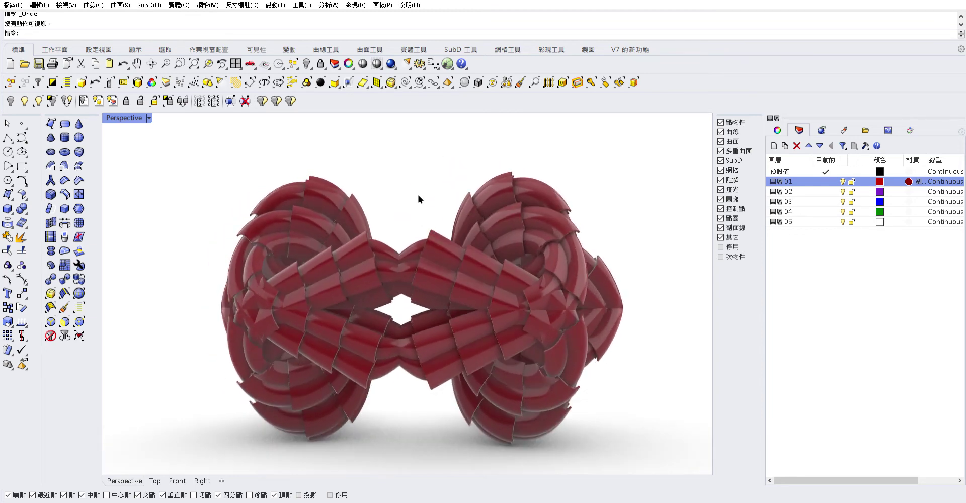
{"action": "key", "text": "ctrl+y"}
{"action": "key", "text": "ctrl+y"}
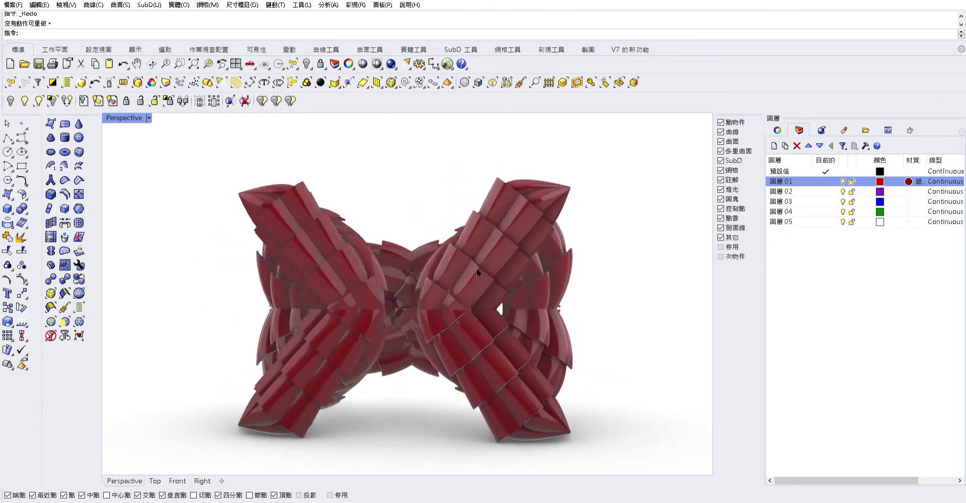
{"action": "left_click", "coordinate": [476, 268]}
{"action": "mouse_move", "coordinate": [503, 274]}
{"action": "left_mouse_down"}
{"action": "mouse_move", "coordinate": [523, 250]}
{"action": "mouse_move", "coordinate": [504, 195]}
{"action": "mouse_move", "coordinate": [517, 222]}
{"action": "left_mouse_up"}
{"action": "left_click", "coordinate": [620, 355]}
{"action": "left_click", "coordinate": [498, 231]}
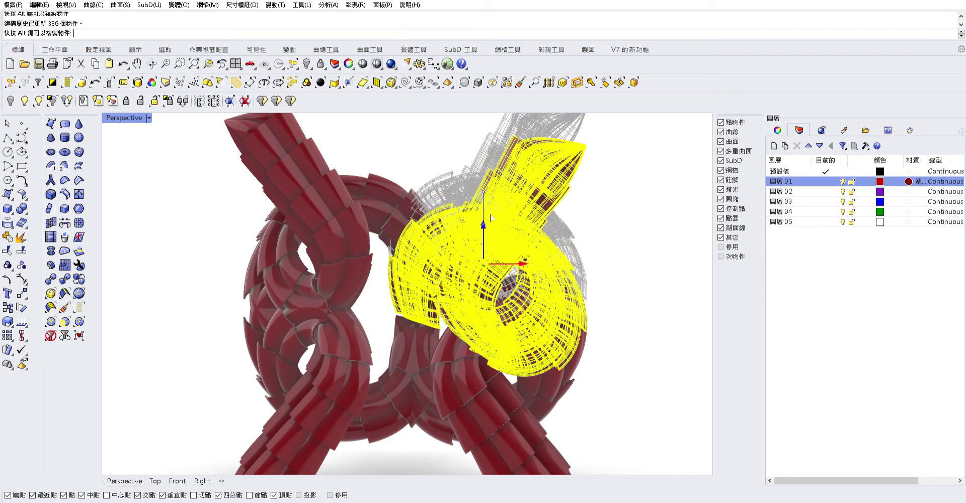
Step: Slide the right knot half sideways along X to line it up with the left
{"action": "left_click", "coordinate": [661, 259]}
{"action": "mouse_move", "coordinate": [637, 248]}
{"action": "right_mouse_down"}
{"action": "mouse_move", "coordinate": [532, 229]}
{"action": "mouse_move", "coordinate": [514, 246]}
{"action": "right_mouse_up"}
{"action": "left_click", "coordinate": [513, 245]}
{"action": "left_click_drag", "start_coordinate": [542, 262], "coordinate": [559, 262]}
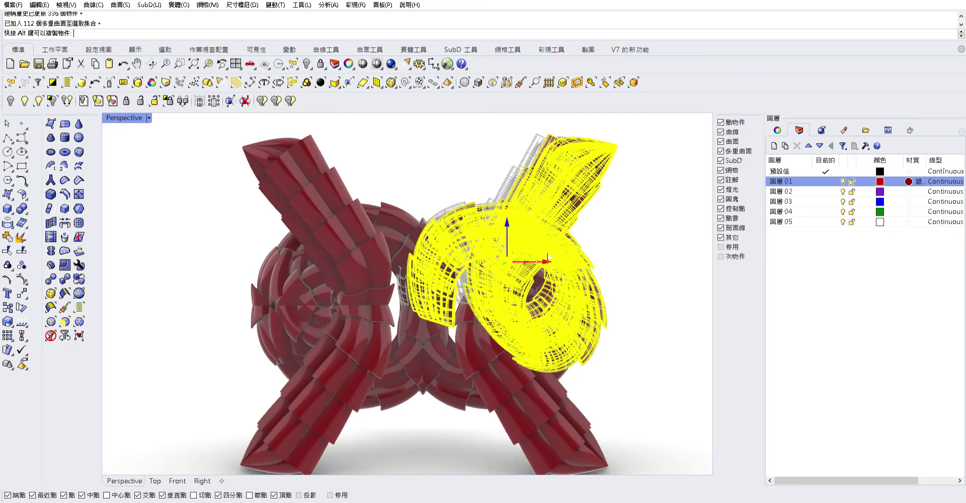
{"action": "left_click", "coordinate": [666, 330]}
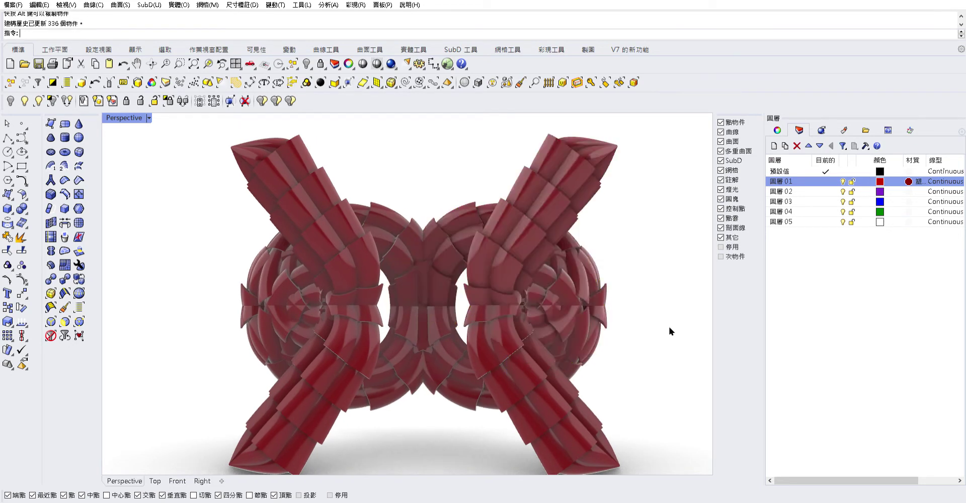
Step: Undo the two sideways moves and a trial rotation, restoring the symmetric X
{"action": "right_click_drag", "start_coordinate": [668, 331], "coordinate": [546, 165]}
{"action": "left_click", "coordinate": [542, 201]}
{"action": "key", "text": "ctrl+z"}
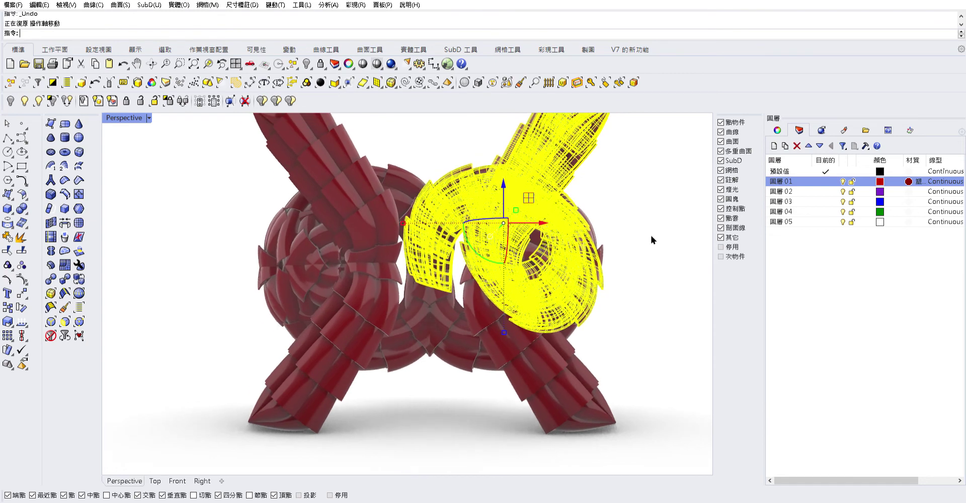
{"action": "key", "text": "ctrl+z"}
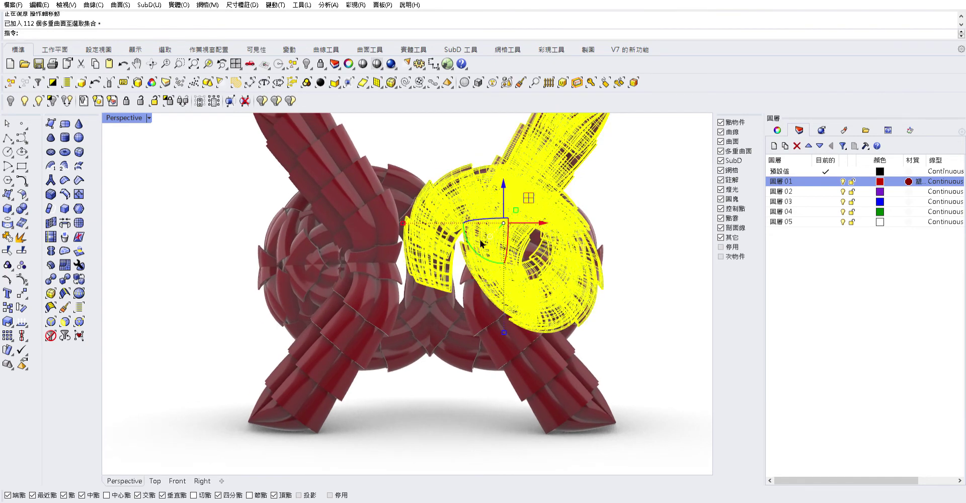
{"action": "mouse_move", "coordinate": [497, 232]}
{"action": "left_mouse_down"}
{"action": "mouse_move", "coordinate": [477, 242]}
{"action": "mouse_move", "coordinate": [482, 233]}
{"action": "mouse_move", "coordinate": [468, 231]}
{"action": "left_mouse_up"}
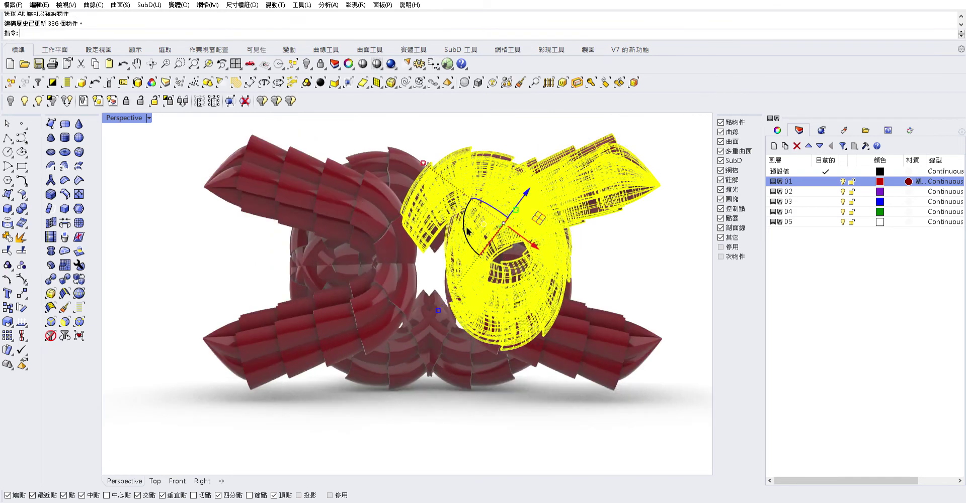
{"action": "key", "text": "ctrl+z"}
{"action": "key", "text": "ctrl+z"}
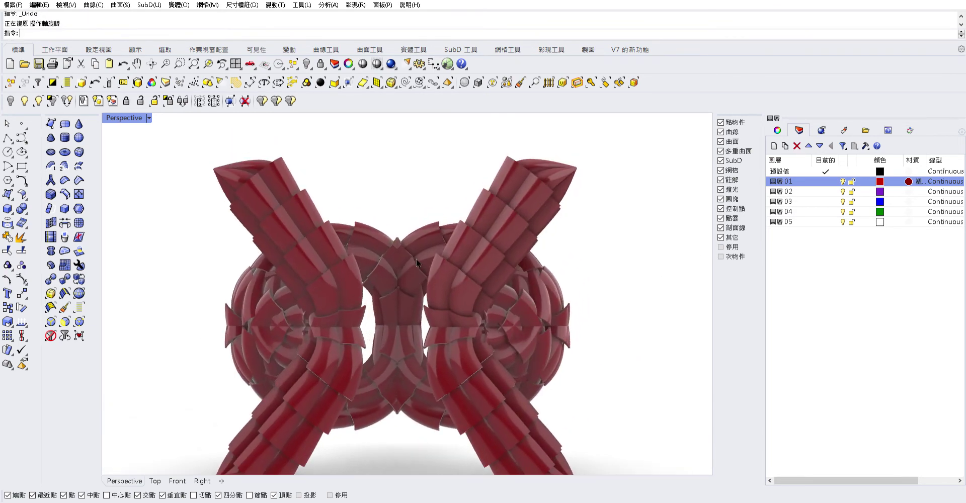
{"action": "right_click_drag", "start_coordinate": [415, 258], "coordinate": [431, 245]}
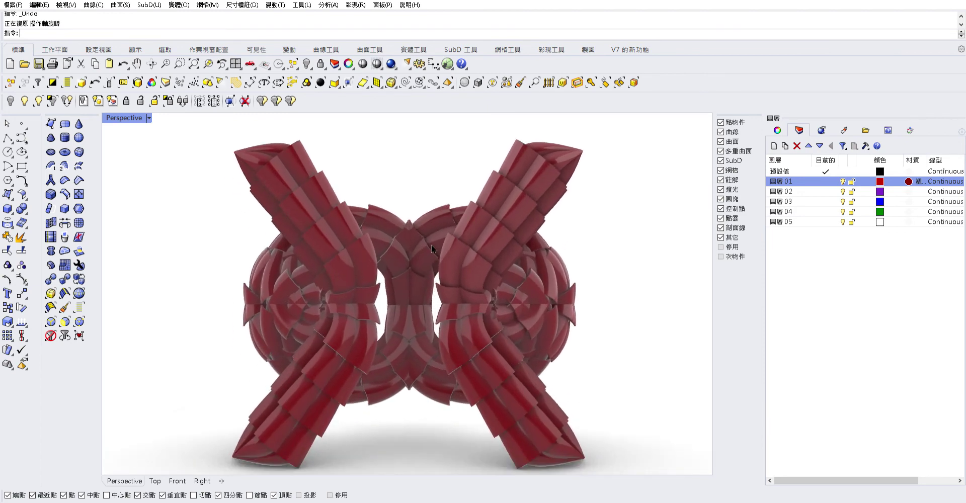
Step: Maximize the Front viewport and zoom to fit the whole selected ornament
{"action": "double_click", "coordinate": [137, 118]}
{"action": "double_click", "coordinate": [115, 300]}
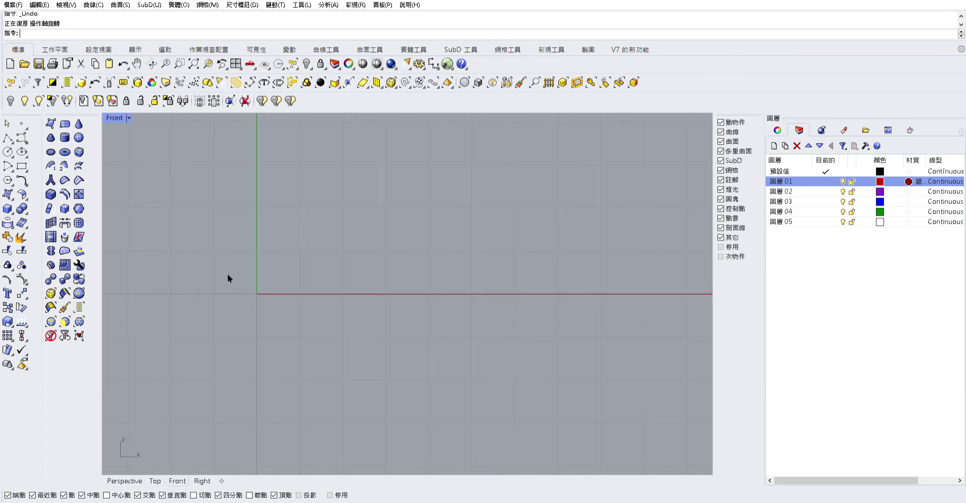
{"action": "scroll", "coordinate": [258, 222], "scroll_direction": "down", "scroll_amount": 3}
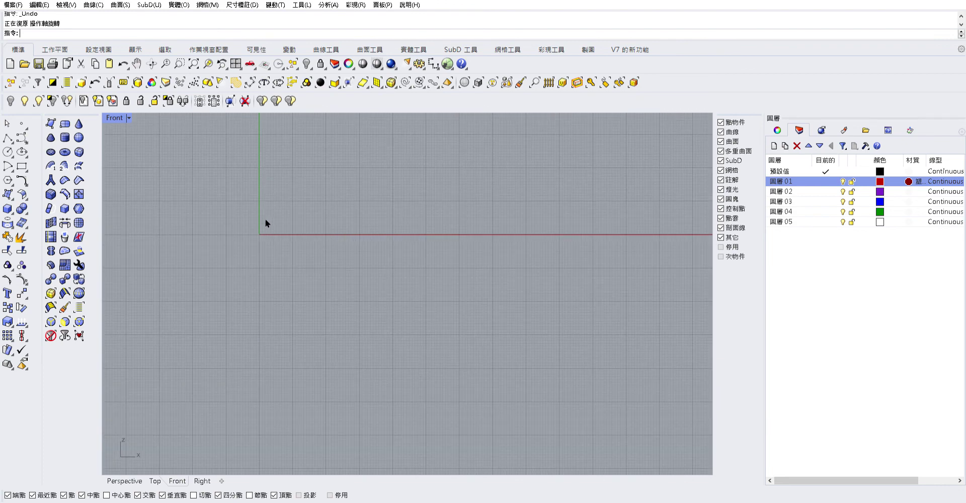
{"action": "scroll", "coordinate": [264, 219], "scroll_direction": "down", "scroll_amount": 2}
{"action": "key", "text": "ctrl+a"}
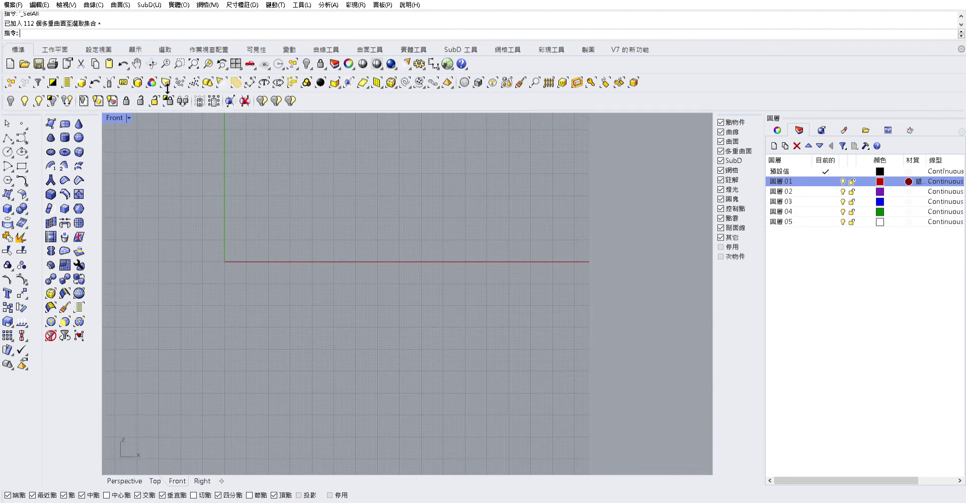
{"action": "right_click", "coordinate": [208, 63]}
{"action": "left_click", "coordinate": [554, 222]}
Step: Switch the Front view to Rendered display and lower the ornament in the frame
{"action": "key", "text": "ctrl+alt+r"}
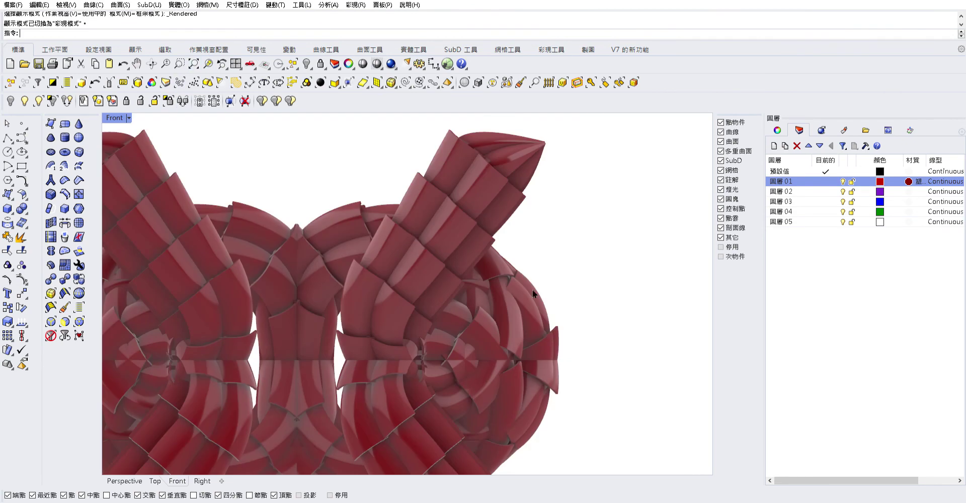
{"action": "right_click_drag", "start_coordinate": [414, 209], "coordinate": [414, 238]}
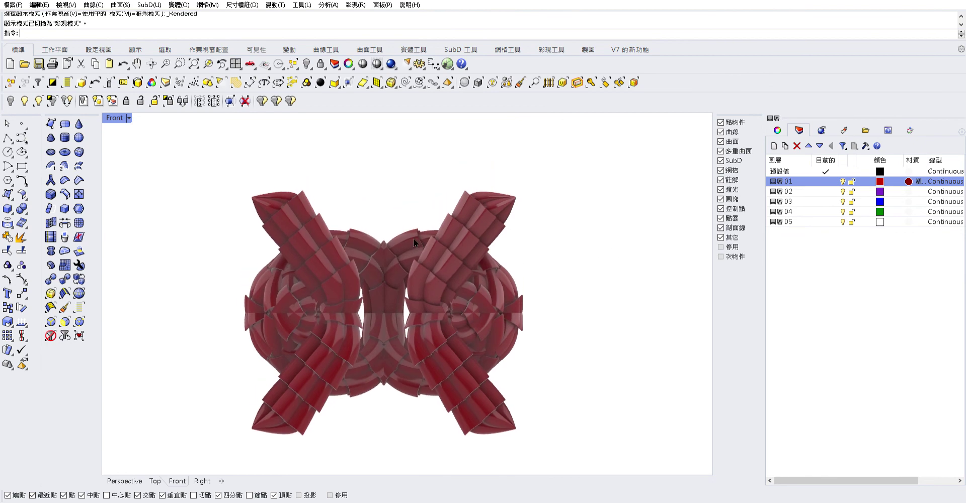
{"action": "left_click", "coordinate": [457, 255]}
{"action": "left_click", "coordinate": [611, 272]}
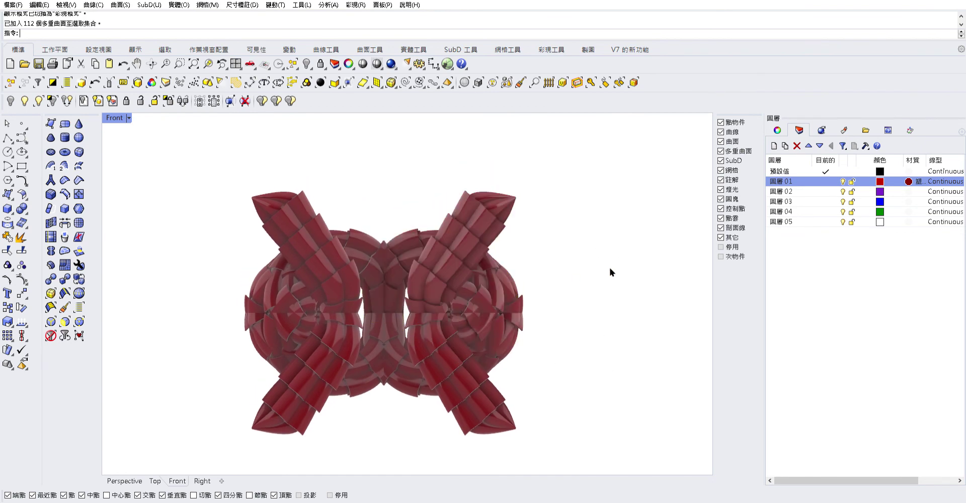